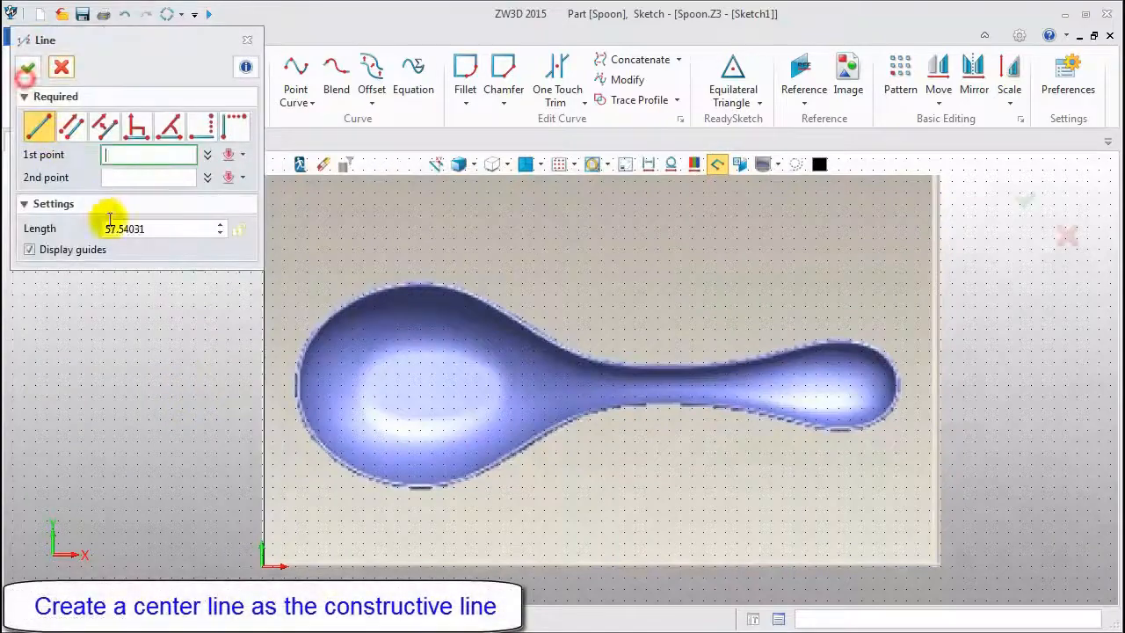
Step: Draw a horizontal centre line about 265 mm long from the bowl tip at 15,80 to the handle end and make it construction geometry
{"action": "left_click", "coordinate": [297, 384]}
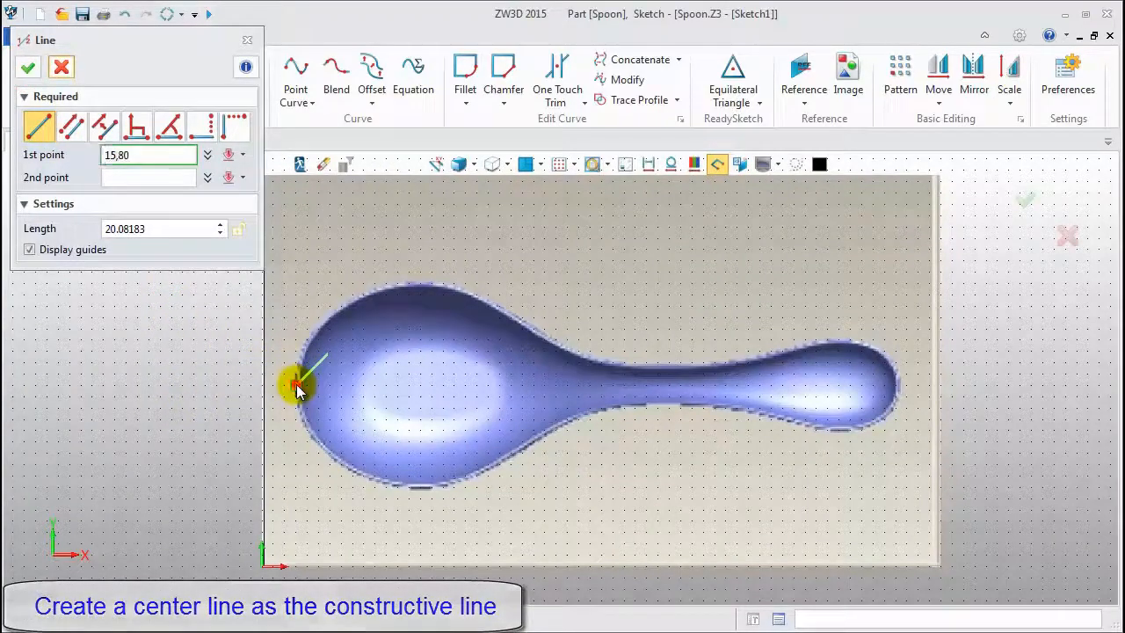
{"action": "left_click", "coordinate": [899, 392]}
{"action": "middle_click", "coordinate": [898, 392]}
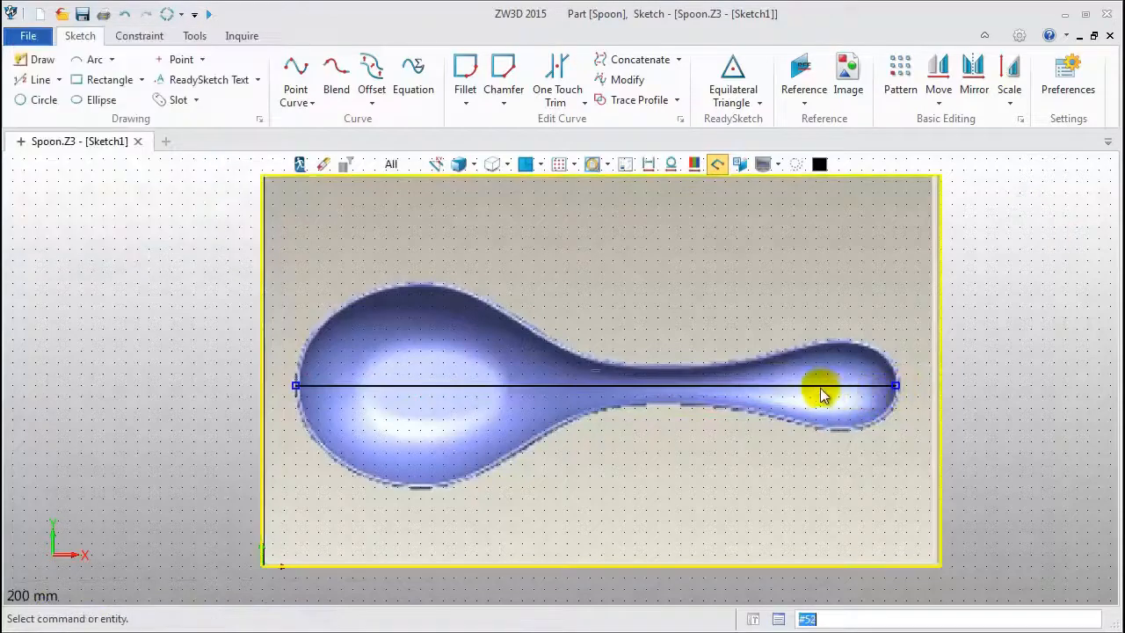
{"action": "right_click", "coordinate": [476, 389]}
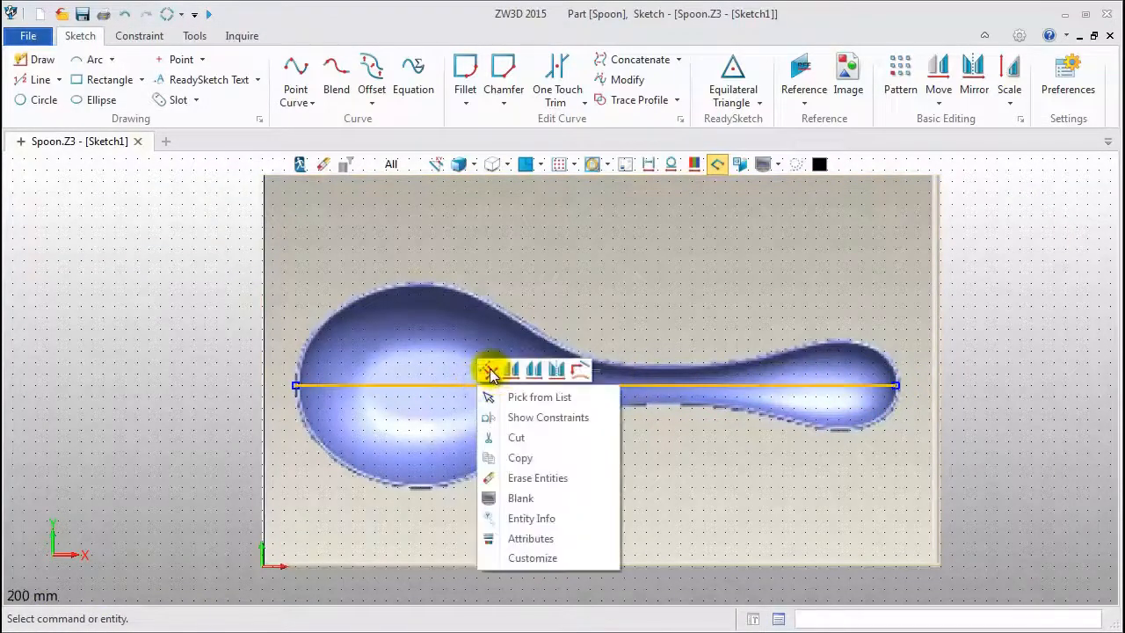
{"action": "left_click", "coordinate": [489, 370]}
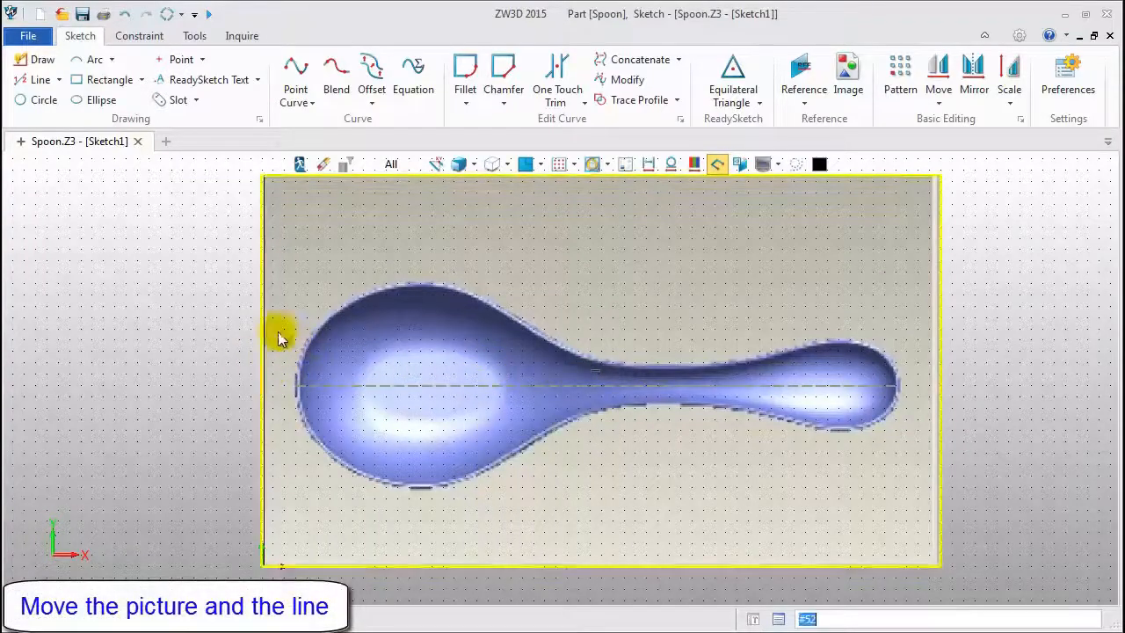
Step: Move the spoon image and the centre line together from the line's bowl-side endpoint at 15,80 to the origin
{"action": "left_click_drag", "start_coordinate": [238, 322], "coordinate": [377, 432]}
{"action": "right_click", "coordinate": [330, 283]}
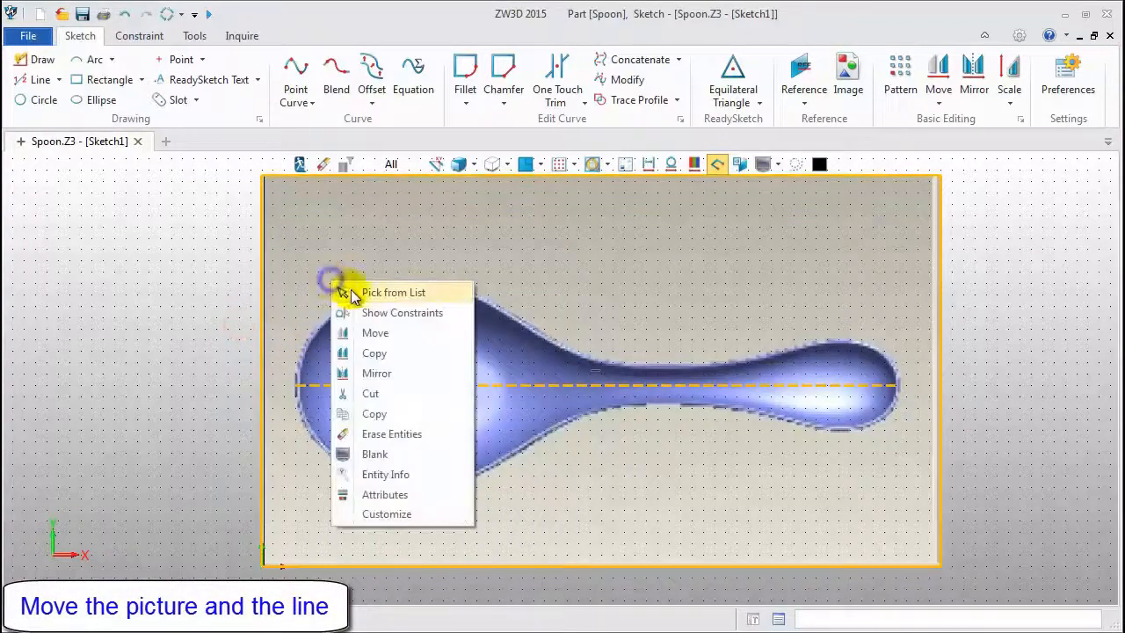
{"action": "left_click", "coordinate": [380, 331]}
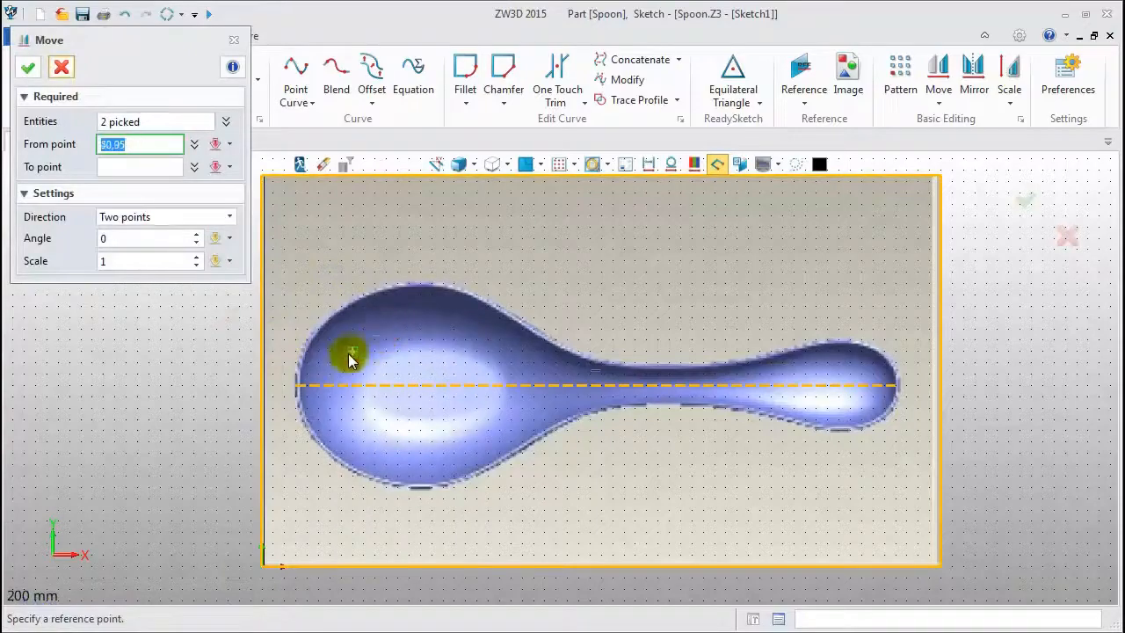
{"action": "left_click", "coordinate": [295, 387]}
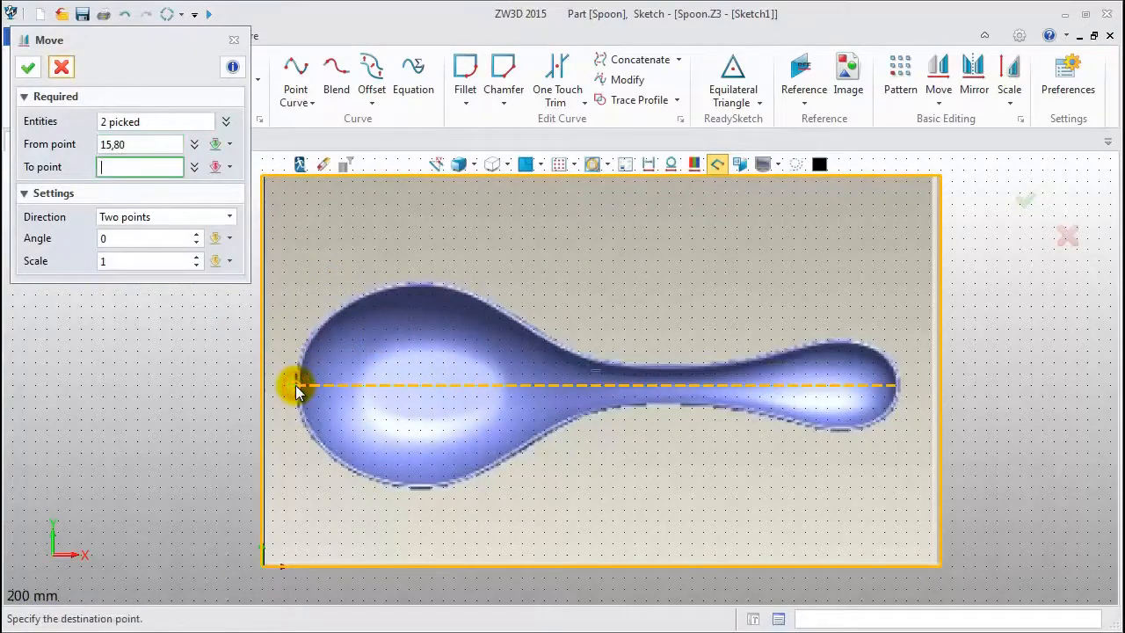
{"action": "type", "text": "0"}
{"action": "key", "text": "Return"}
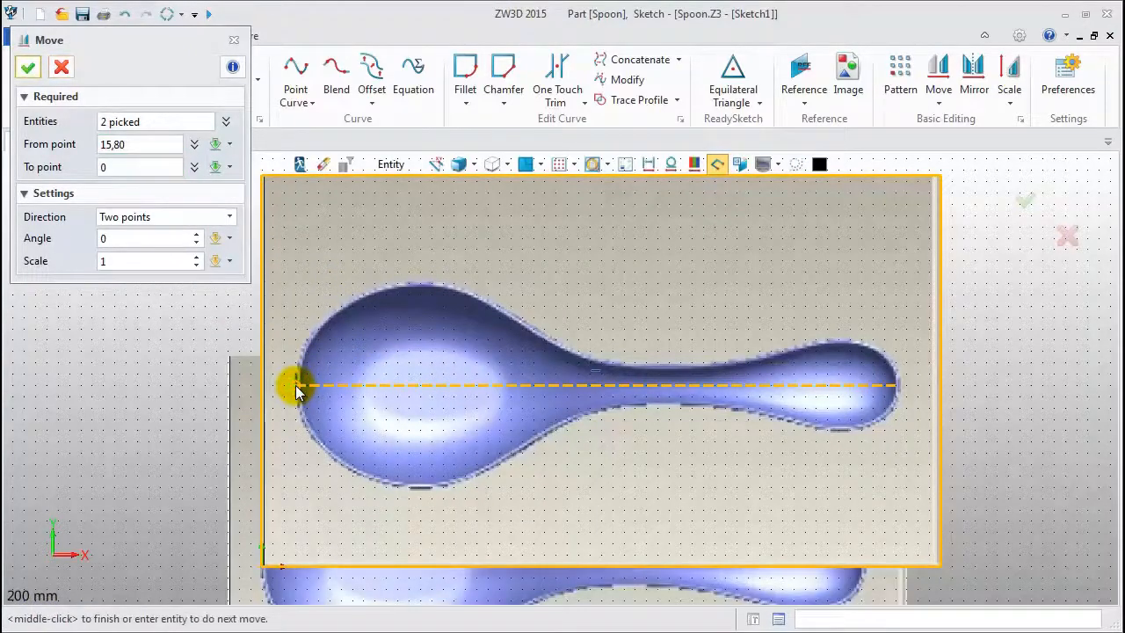
{"action": "middle_click", "coordinate": [295, 385]}
{"action": "mouse_move", "coordinate": [401, 329]}
{"action": "middle_mouse_down"}
{"action": "mouse_move", "coordinate": [459, 231]}
{"action": "mouse_move", "coordinate": [402, 201]}
{"action": "middle_mouse_up"}
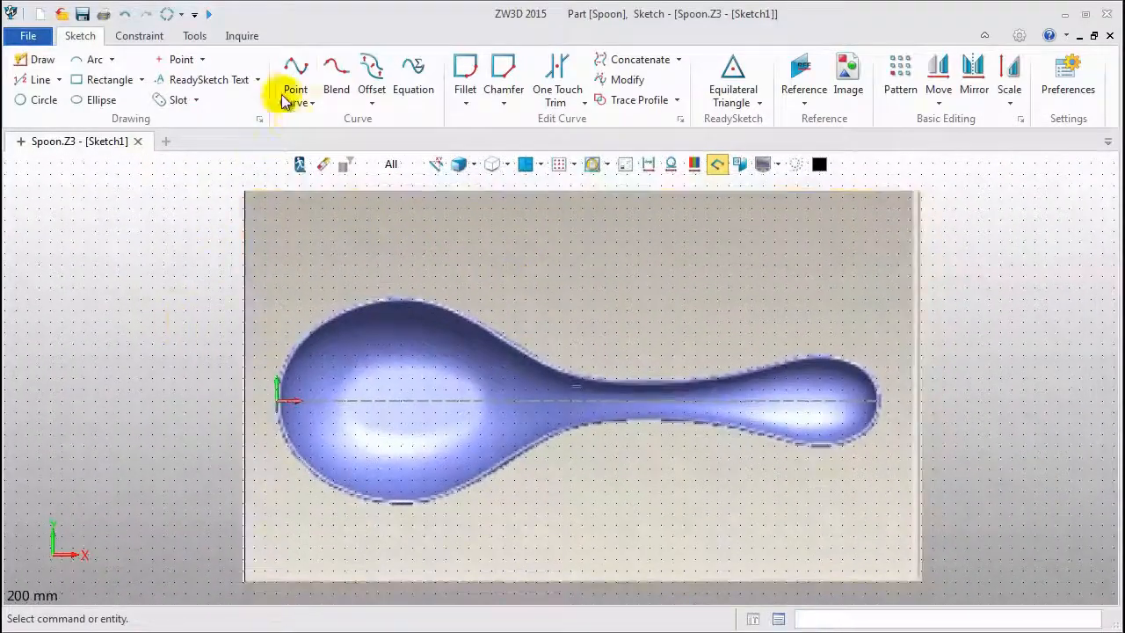
Step: Start a point curve at the origin and place points along the upper edge of the spoon's bowl up to the neck
{"action": "left_click", "coordinate": [295, 70]}
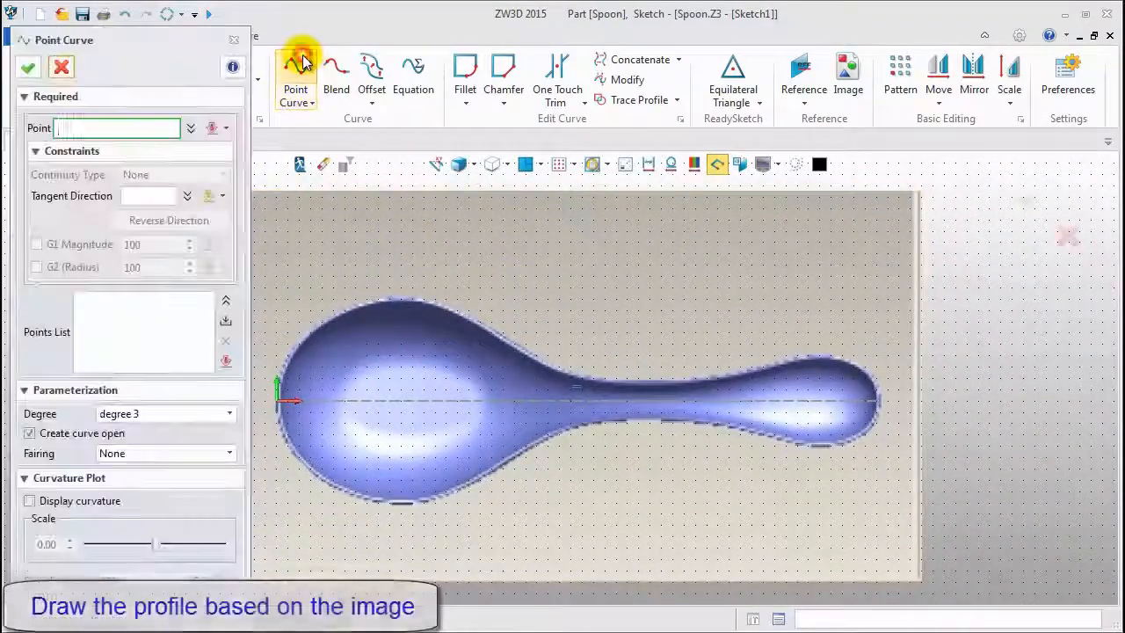
{"action": "left_click", "coordinate": [277, 399]}
{"action": "scroll", "coordinate": [276, 397], "scroll_direction": "up", "scroll_amount": 5}
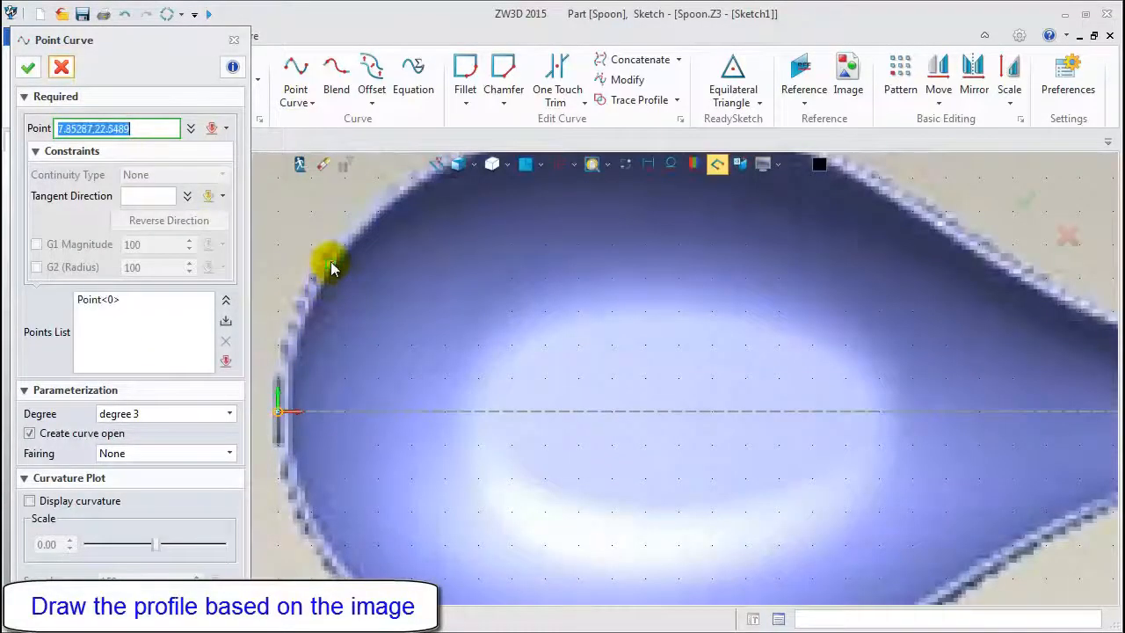
{"action": "left_click", "coordinate": [318, 286]}
{"action": "scroll", "coordinate": [316, 289], "scroll_direction": "down", "scroll_amount": 3}
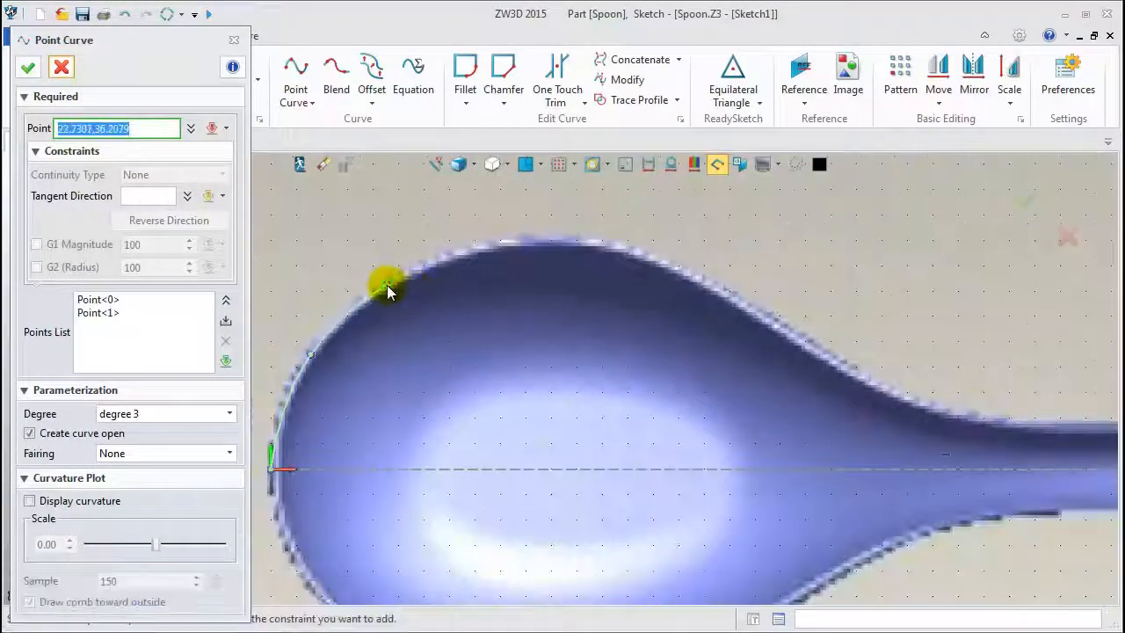
{"action": "left_click", "coordinate": [389, 288]}
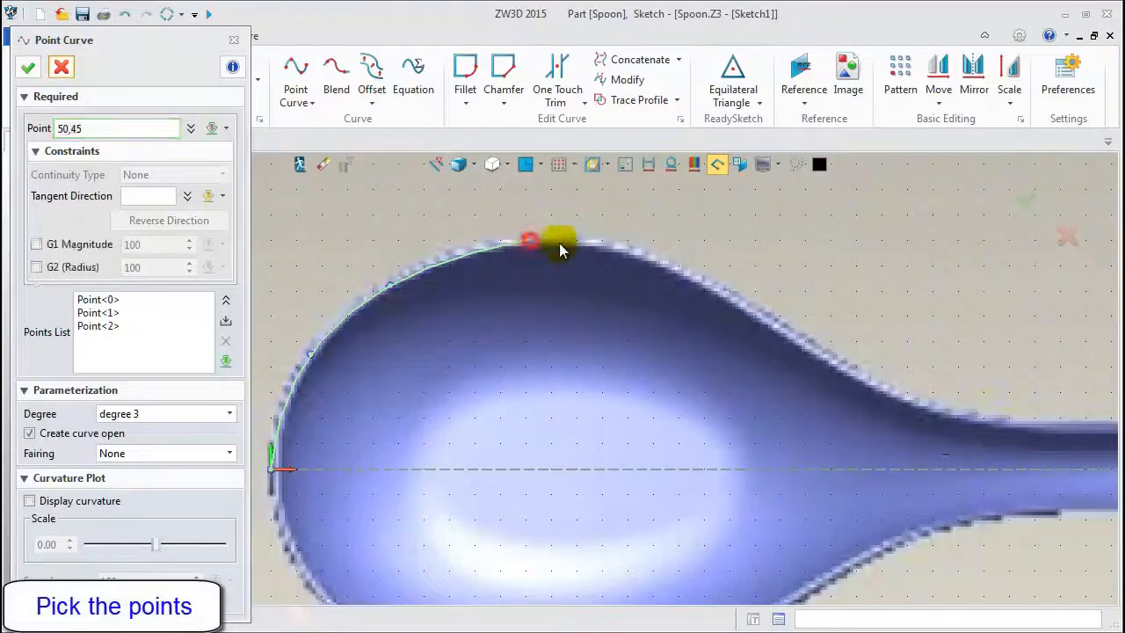
{"action": "left_click", "coordinate": [528, 240]}
{"action": "left_click", "coordinate": [684, 270]}
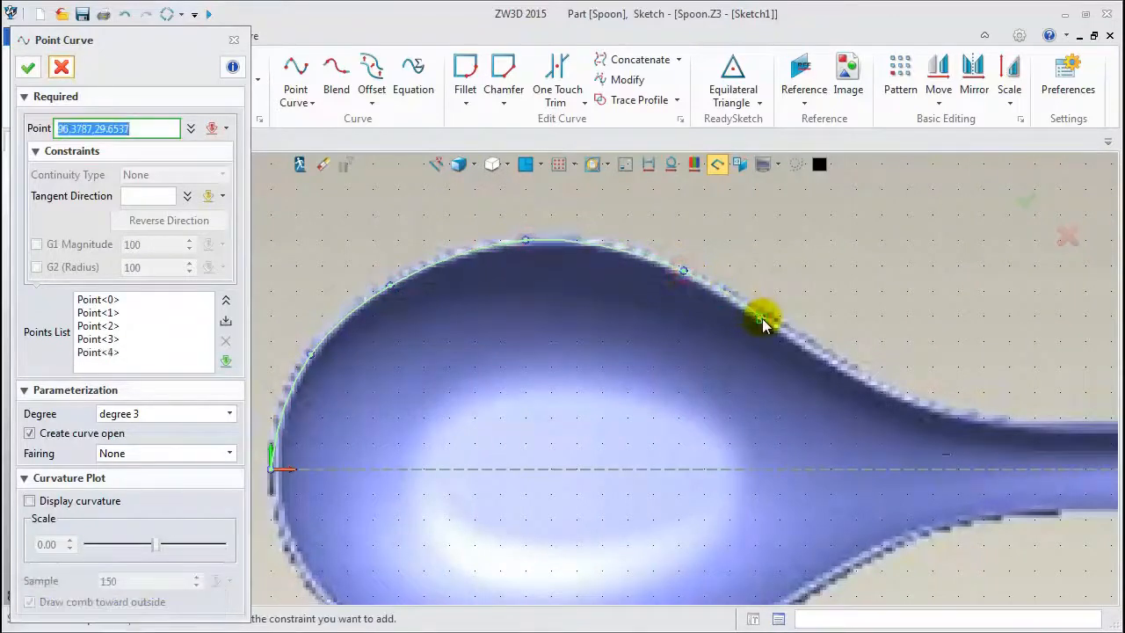
{"action": "left_click", "coordinate": [787, 330]}
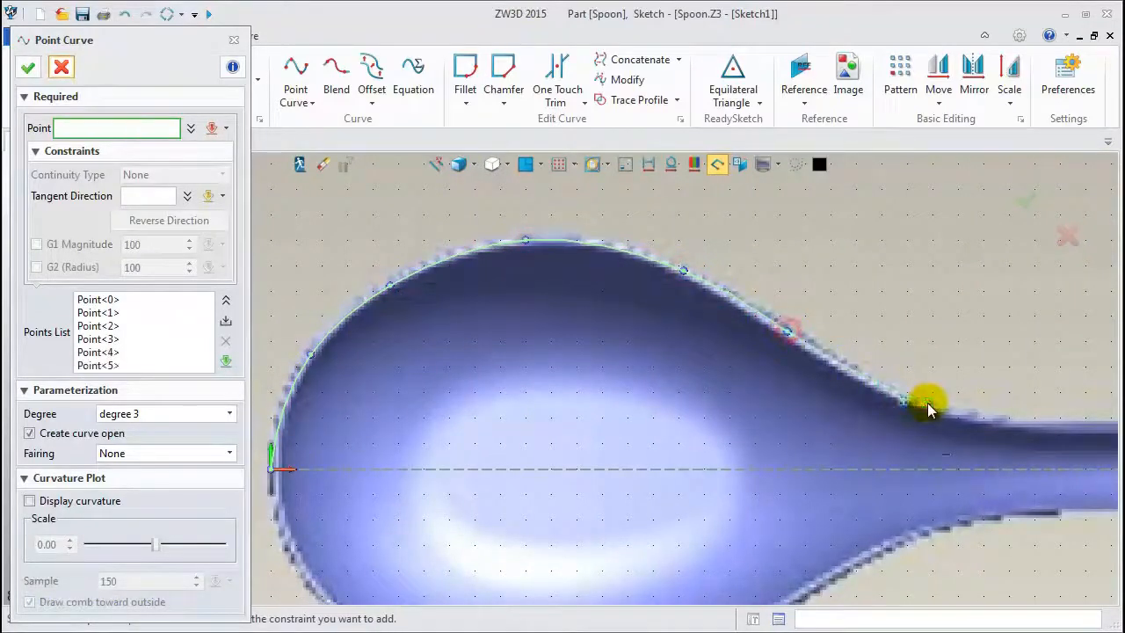
{"action": "left_click", "coordinate": [929, 404]}
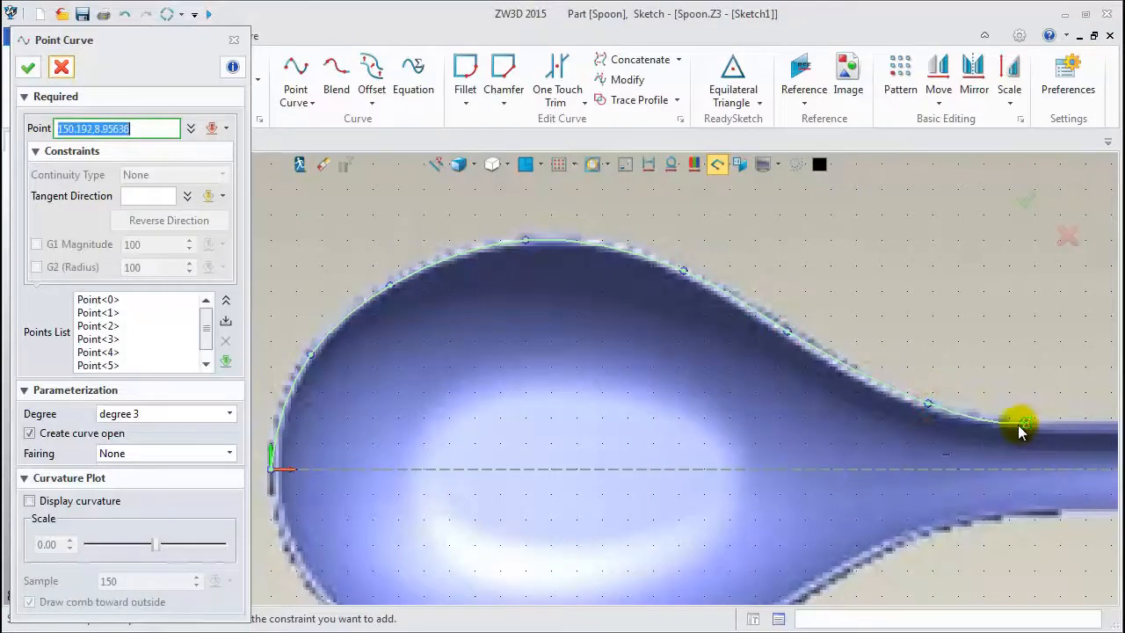
{"action": "left_click", "coordinate": [1015, 427]}
Step: Continue the point curve along the neck and the handle's upper edge, ending on the centre line's endpoint at 265,0
{"action": "middle_click_drag", "start_coordinate": [998, 428], "coordinate": [588, 354]}
{"action": "scroll", "coordinate": [588, 353], "scroll_direction": "down", "scroll_amount": 2}
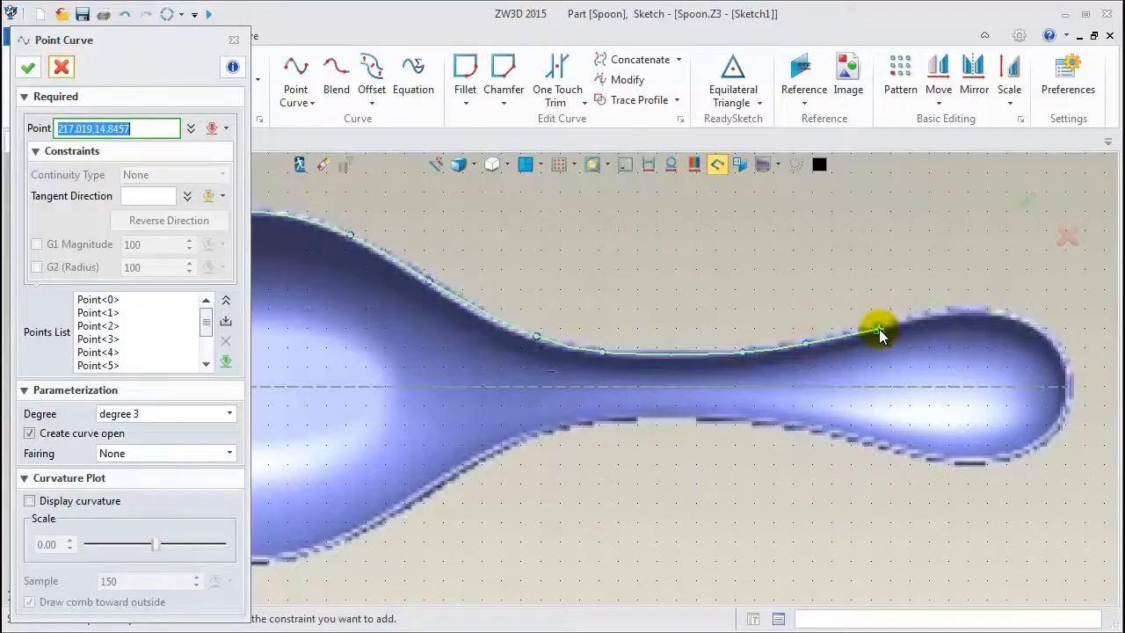
{"action": "left_click", "coordinate": [942, 310]}
{"action": "left_click", "coordinate": [1010, 315]}
{"action": "left_click", "coordinate": [1053, 341]}
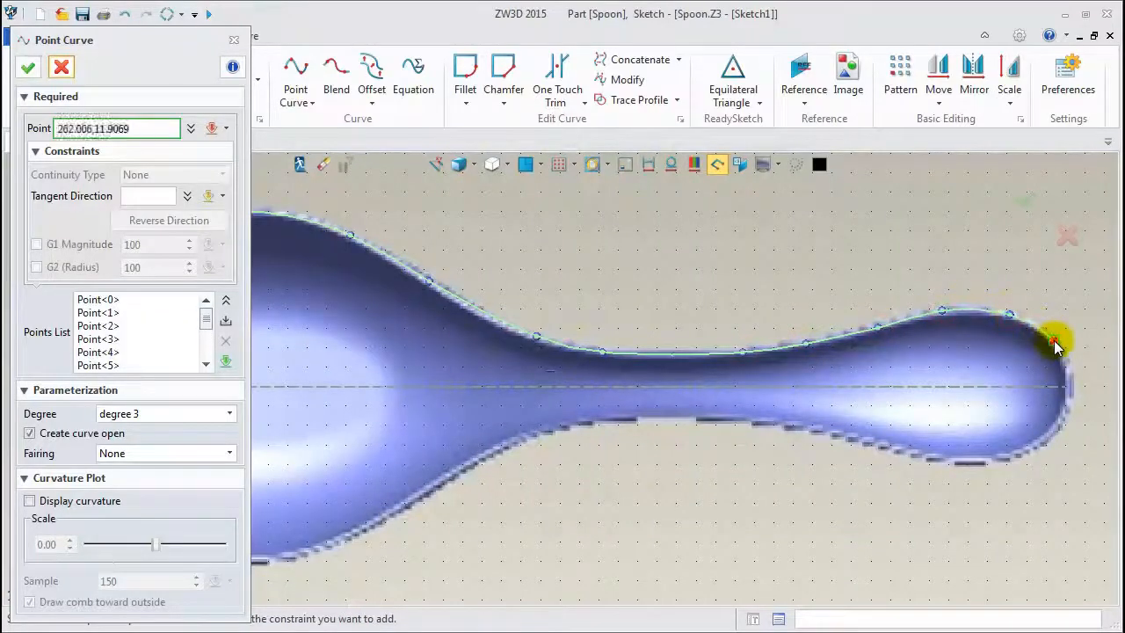
{"action": "scroll", "coordinate": [1071, 371], "scroll_direction": "up", "scroll_amount": 3}
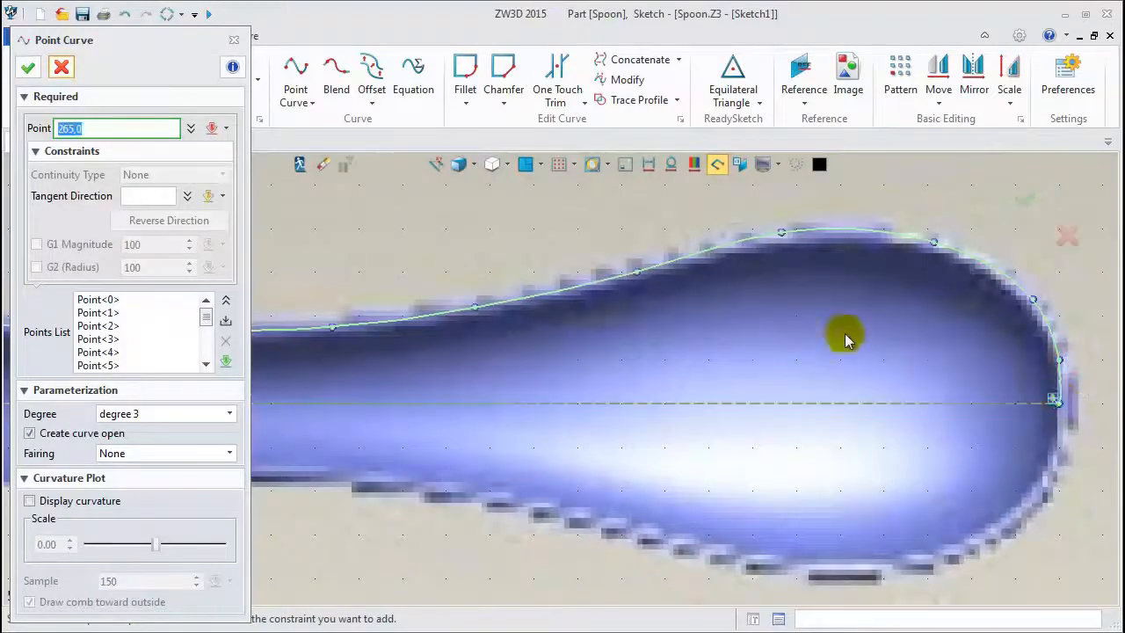
Step: Constrain the curve's start point at the origin with a tangent direction along the positive Y axis
{"action": "middle_click_drag", "start_coordinate": [707, 324], "coordinate": [838, 313]}
{"action": "scroll", "coordinate": [838, 313], "scroll_direction": "down", "scroll_amount": 3}
{"action": "scroll", "coordinate": [516, 231], "scroll_direction": "down", "scroll_amount": 1}
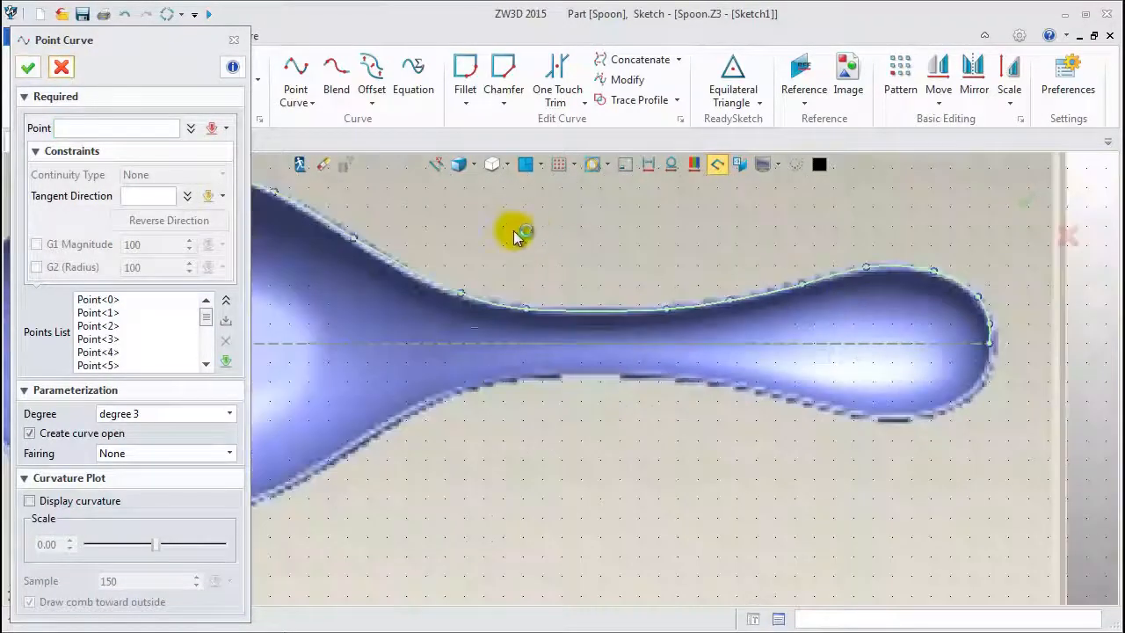
{"action": "scroll", "coordinate": [660, 284], "scroll_direction": "down", "scroll_amount": 1}
{"action": "scroll", "coordinate": [510, 241], "scroll_direction": "down", "scroll_amount": 1}
{"action": "scroll", "coordinate": [615, 254], "scroll_direction": "down", "scroll_amount": 1}
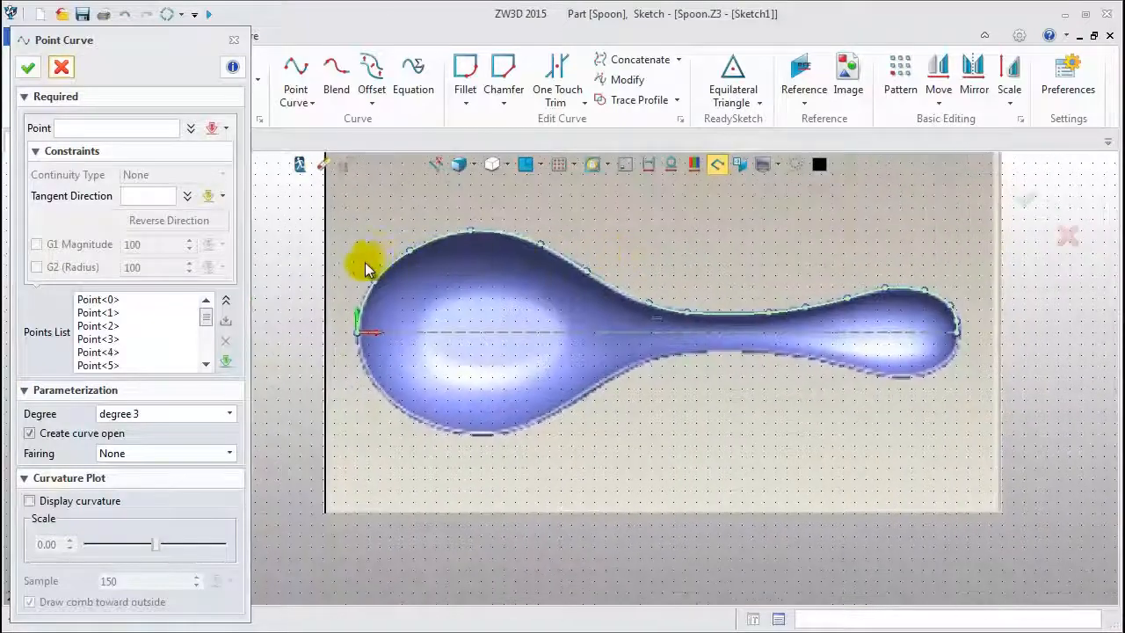
{"action": "scroll", "coordinate": [368, 270], "scroll_direction": "up", "scroll_amount": 1}
{"action": "left_click", "coordinate": [96, 300]}
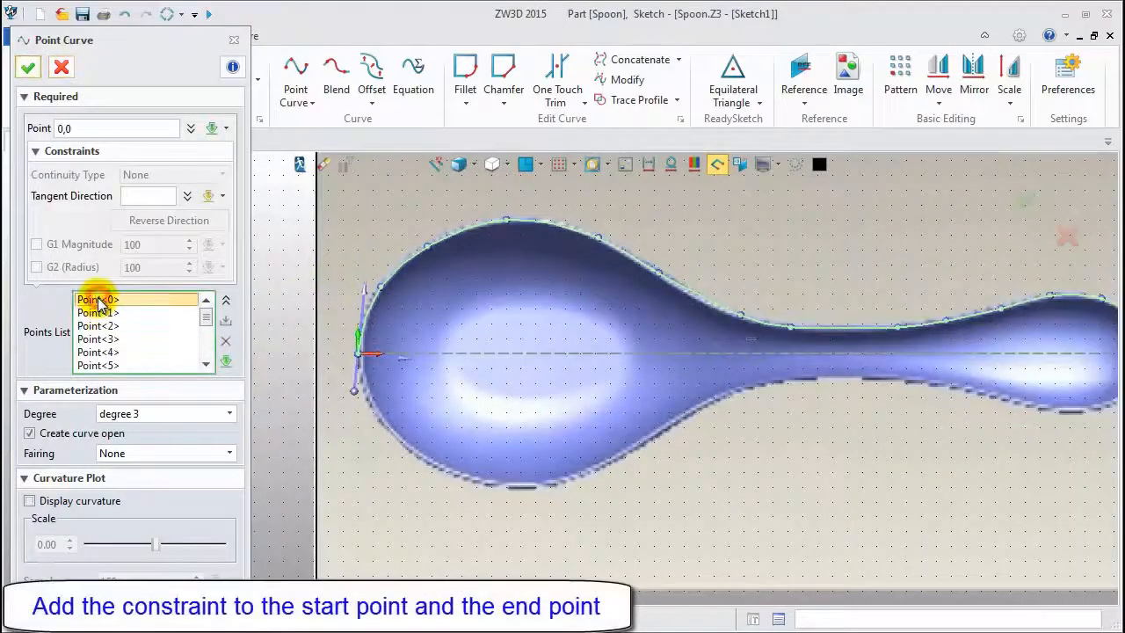
{"action": "left_click", "coordinate": [148, 196]}
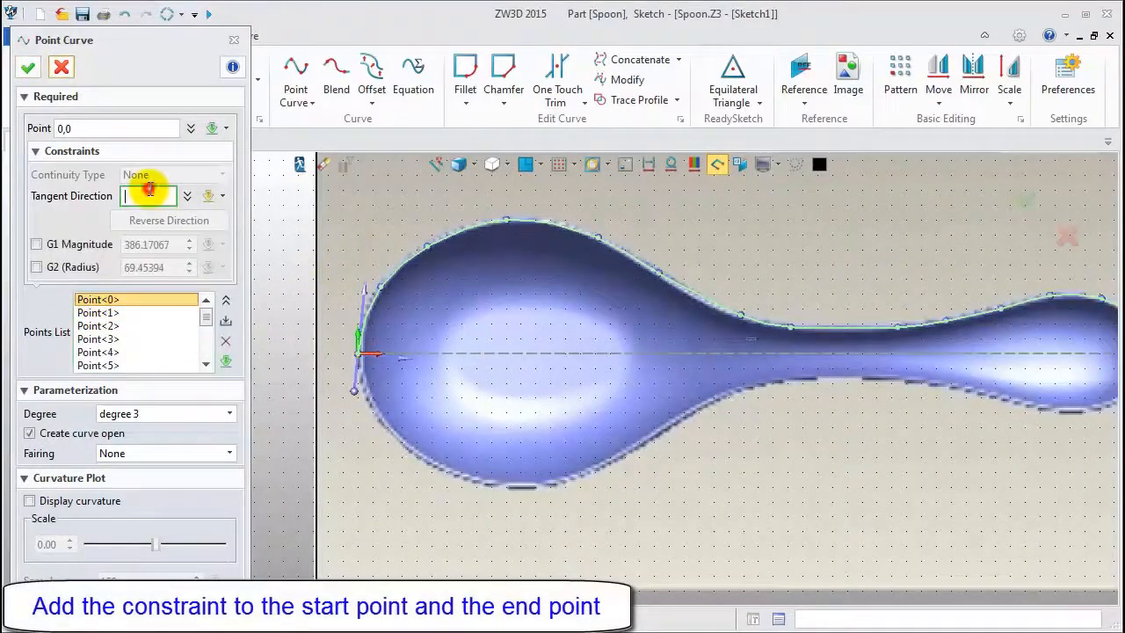
{"action": "right_click", "coordinate": [272, 195]}
{"action": "left_click", "coordinate": [325, 226]}
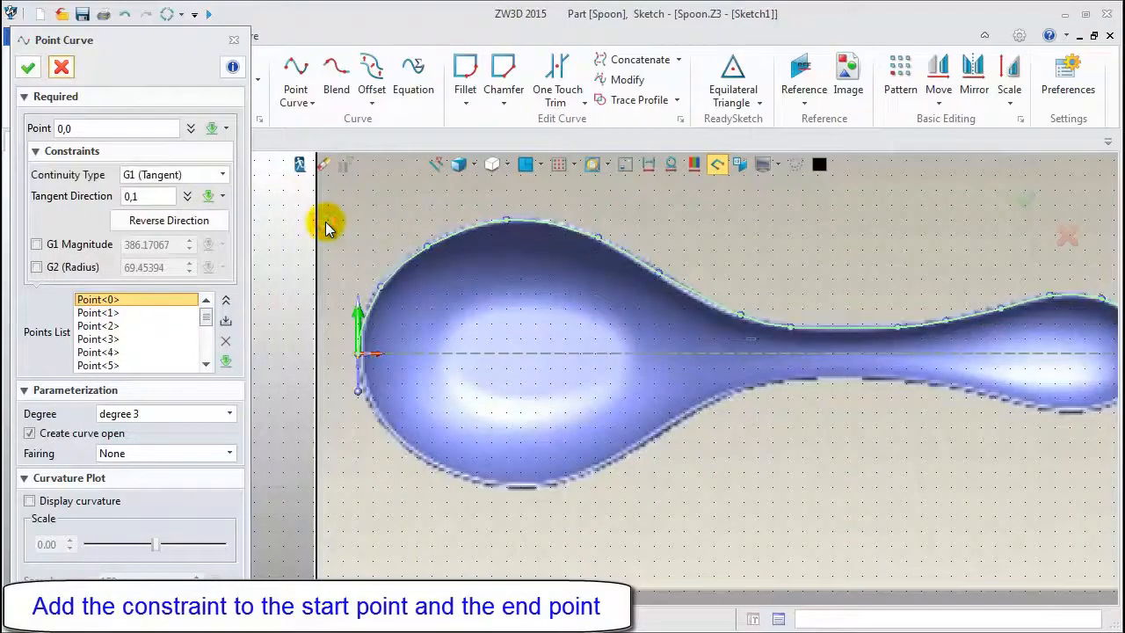
Step: Constrain the curve's end point at 265,0 with a tangent direction along the negative Y axis
{"action": "left_click_drag", "start_coordinate": [204, 320], "coordinate": [204, 363]}
{"action": "left_click", "coordinate": [120, 366]}
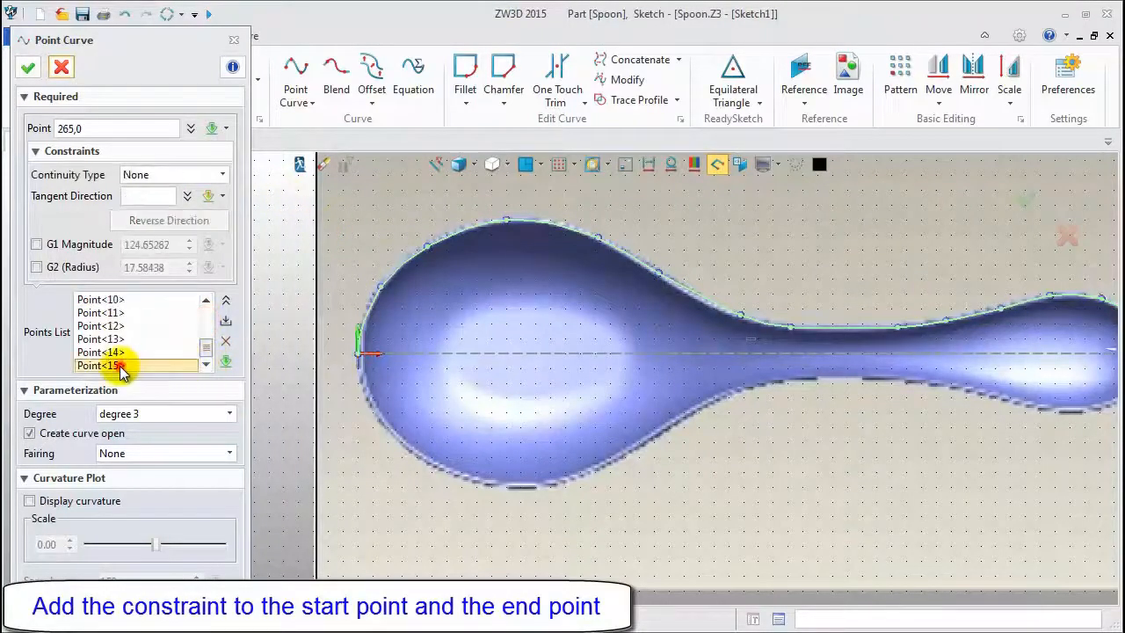
{"action": "scroll", "coordinate": [291, 322], "scroll_direction": "down", "scroll_amount": 1}
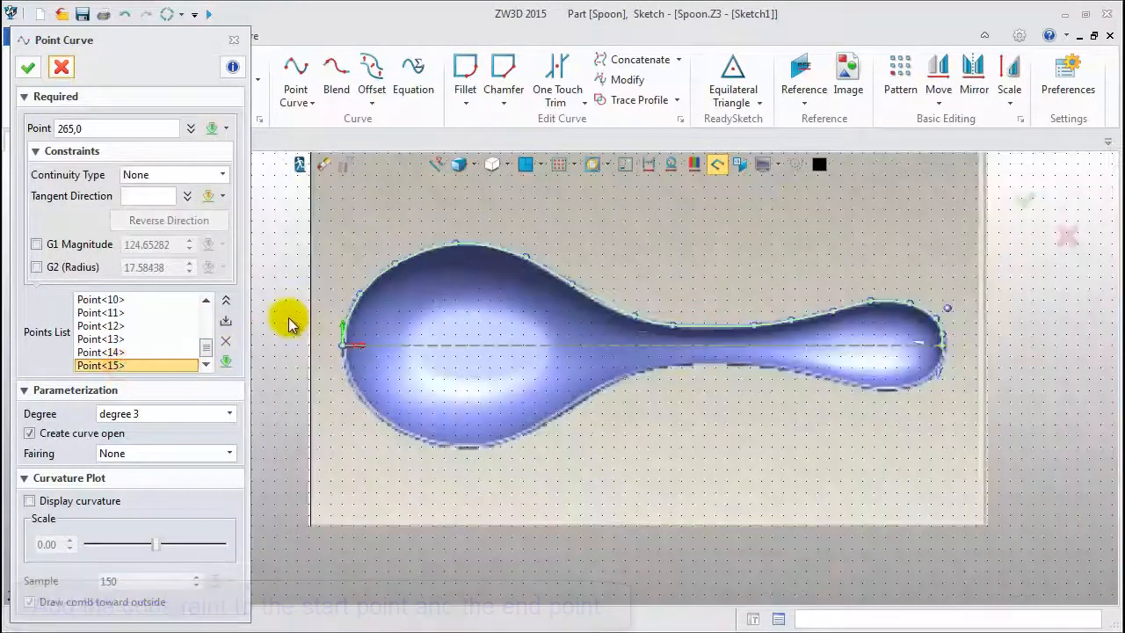
{"action": "left_click", "coordinate": [143, 194]}
{"action": "right_click", "coordinate": [271, 218]}
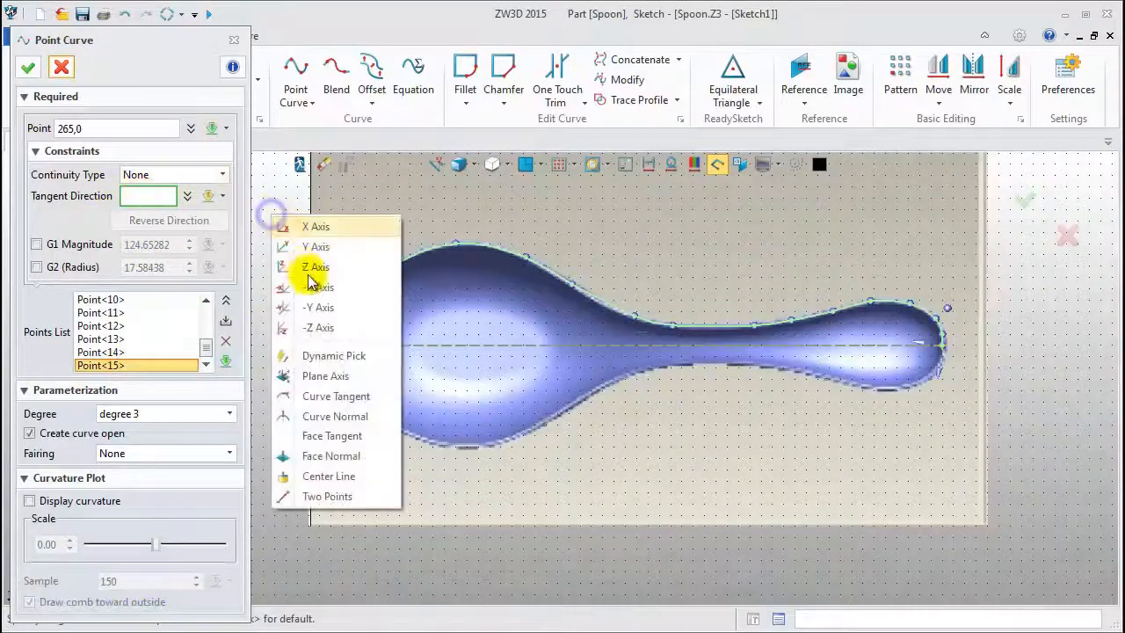
{"action": "left_click", "coordinate": [318, 310]}
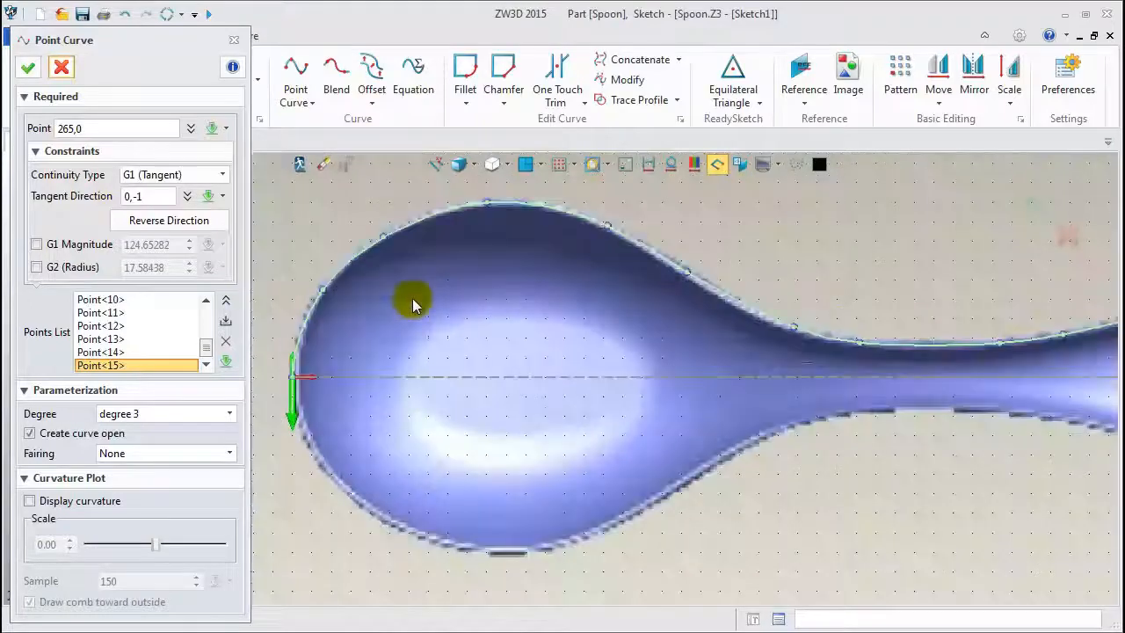
Step: Adjust the third curve point on the bowl's upper edge to about 22.4,36.2 and finish the point curve
{"action": "scroll", "coordinate": [412, 307], "scroll_direction": "up", "scroll_amount": 1}
{"action": "middle_click_drag", "start_coordinate": [327, 232], "coordinate": [337, 256]}
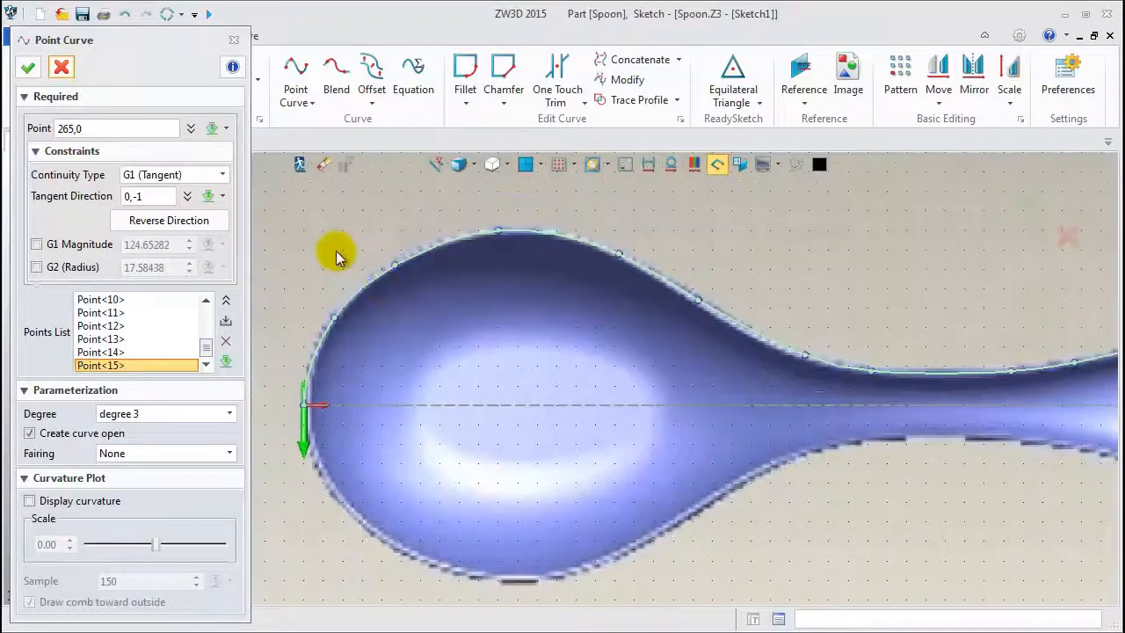
{"action": "left_click", "coordinate": [397, 271]}
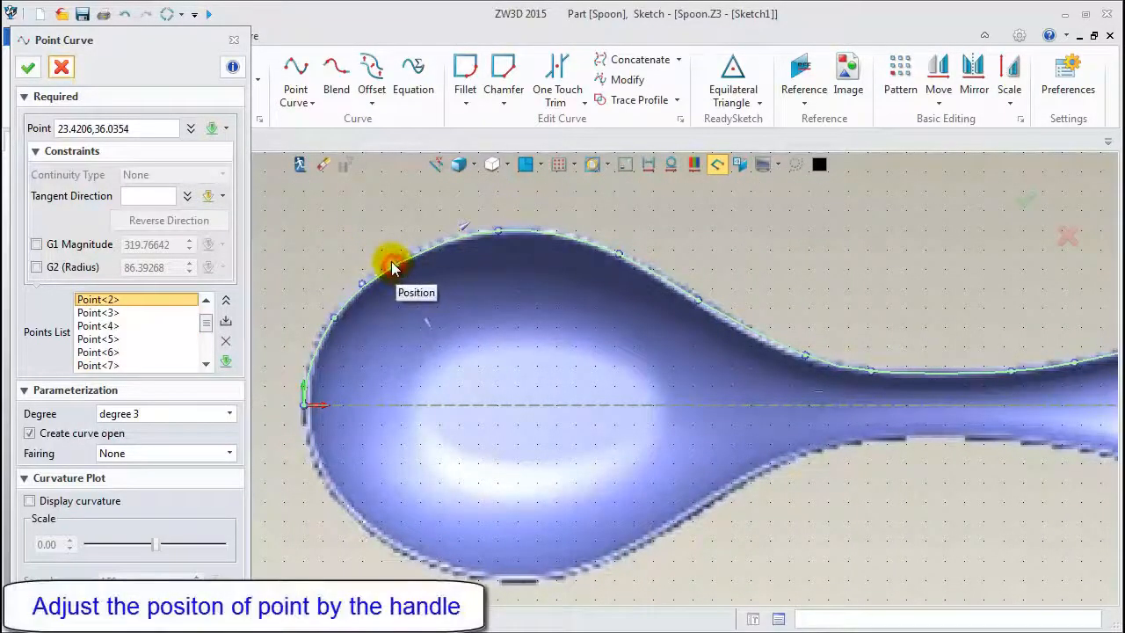
{"action": "left_click", "coordinate": [393, 268]}
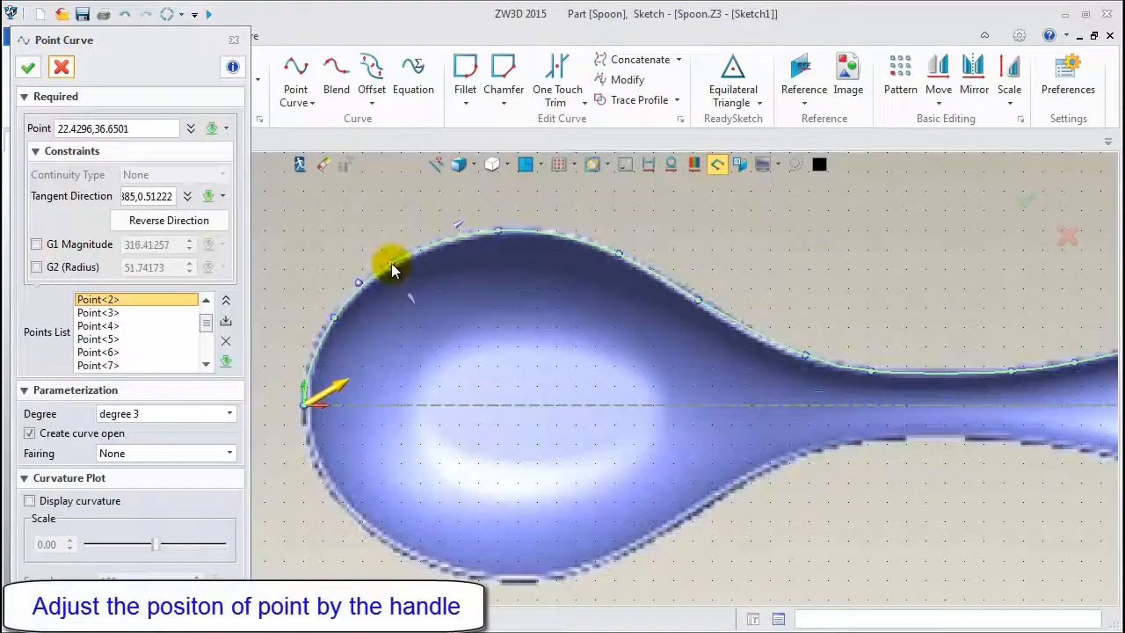
{"action": "scroll", "coordinate": [378, 269], "scroll_direction": "up", "scroll_amount": 3}
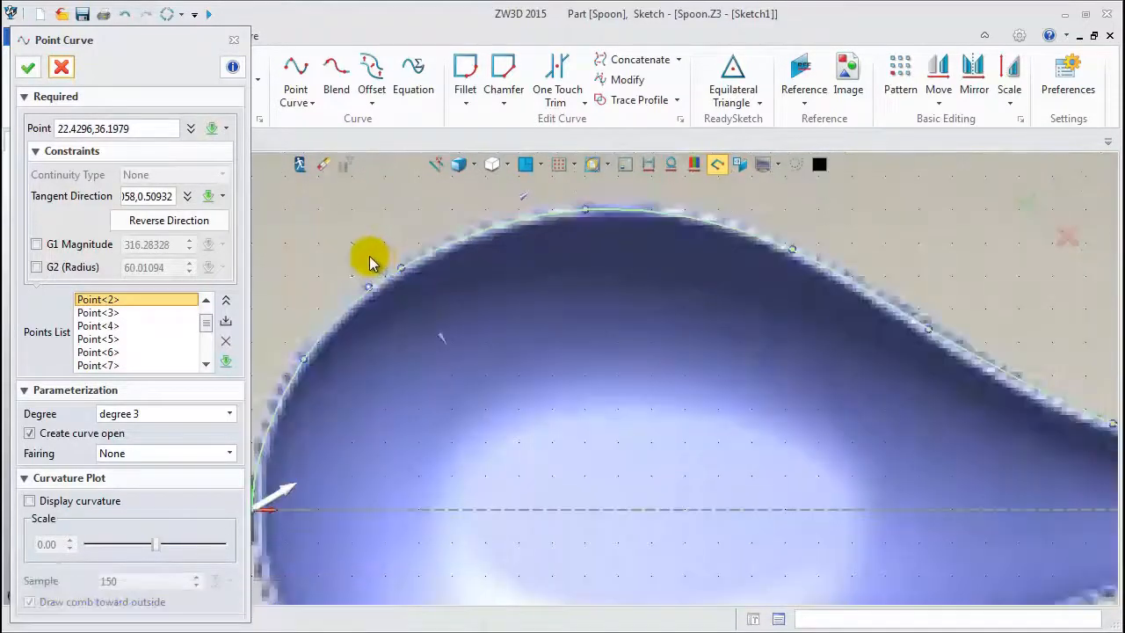
{"action": "left_click", "coordinate": [27, 74]}
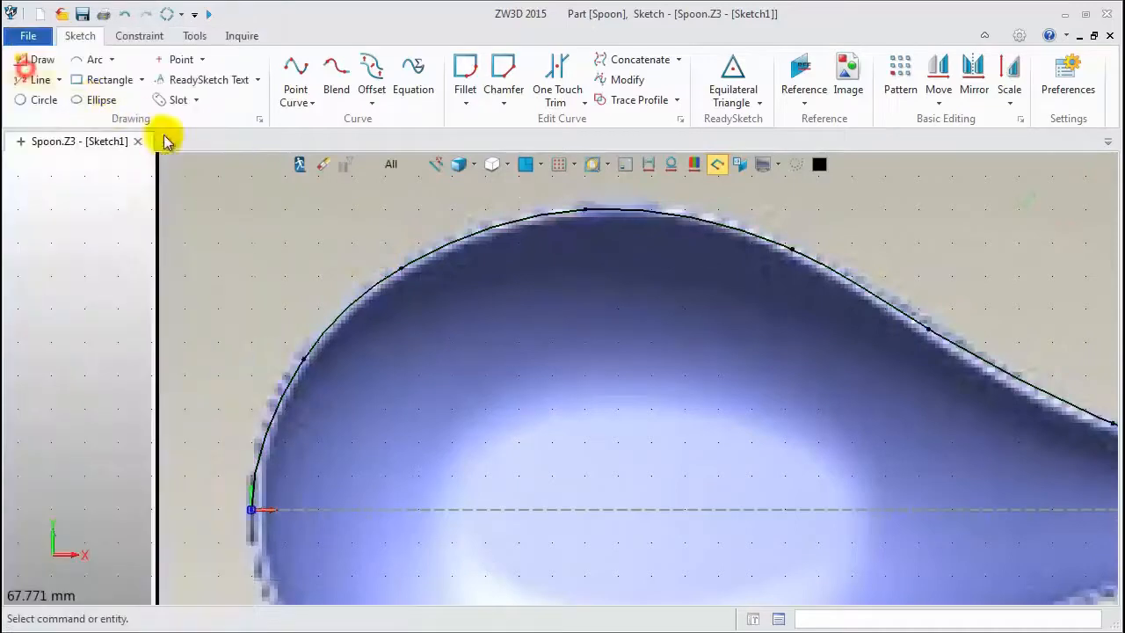
{"action": "scroll", "coordinate": [243, 272], "scroll_direction": "down", "scroll_amount": 3}
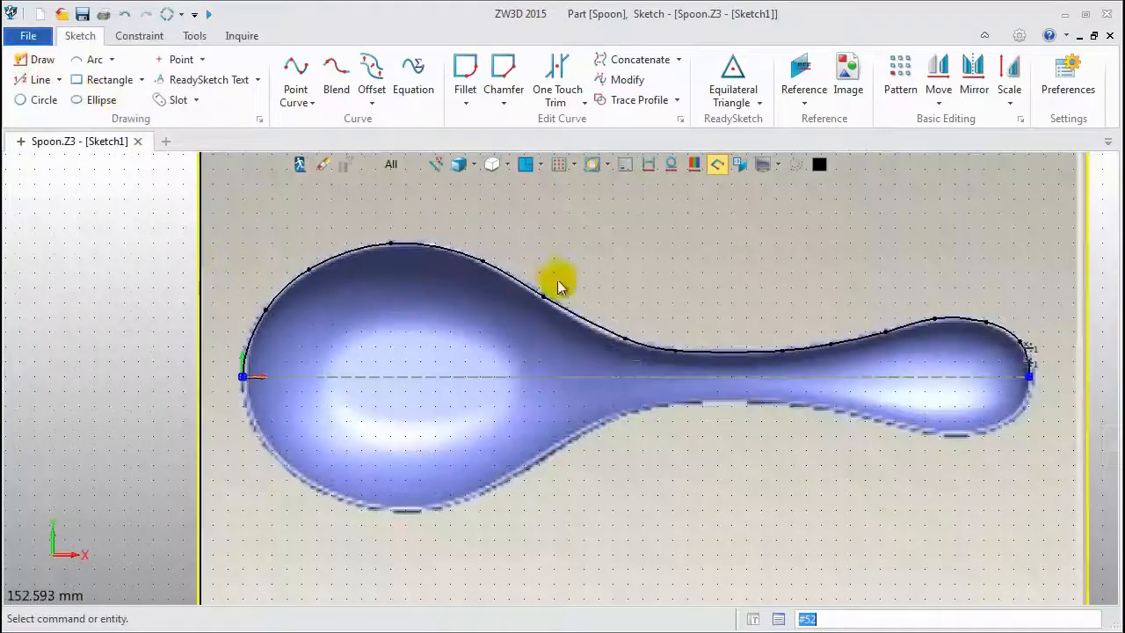
{"action": "scroll", "coordinate": [1043, 354], "scroll_direction": "up", "scroll_amount": 4}
{"action": "scroll", "coordinate": [1027, 348], "scroll_direction": "up", "scroll_amount": 2}
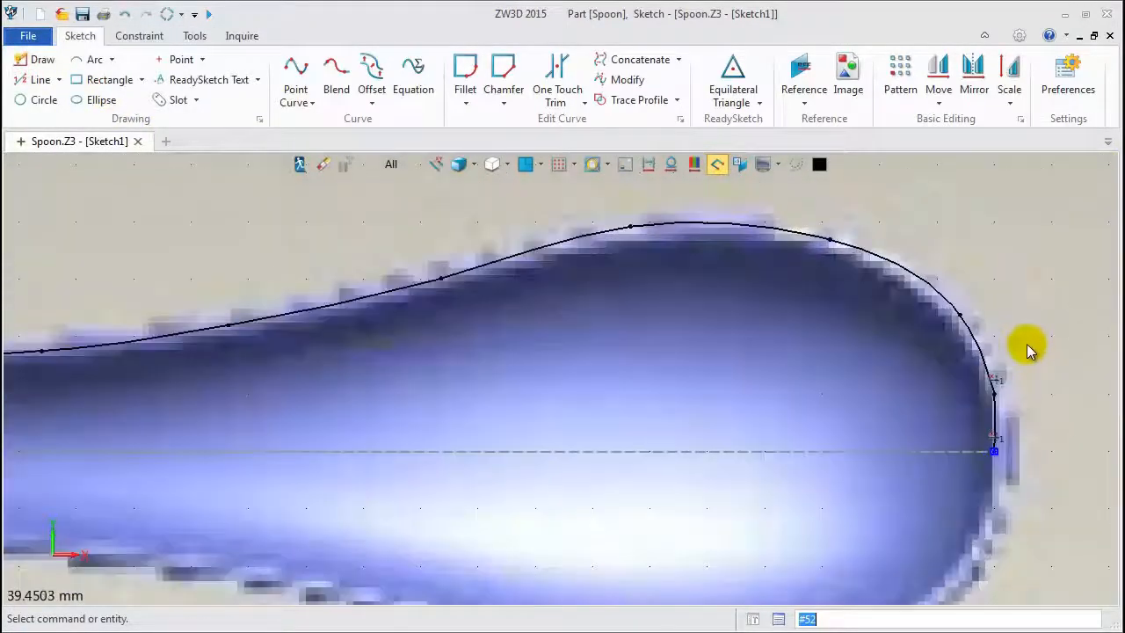
Step: Blank the spoon's reference image so only the traced curve and centre line remain displayed
{"action": "scroll", "coordinate": [1026, 347], "scroll_direction": "down", "scroll_amount": 5}
{"action": "scroll", "coordinate": [1024, 344], "scroll_direction": "down", "scroll_amount": 1}
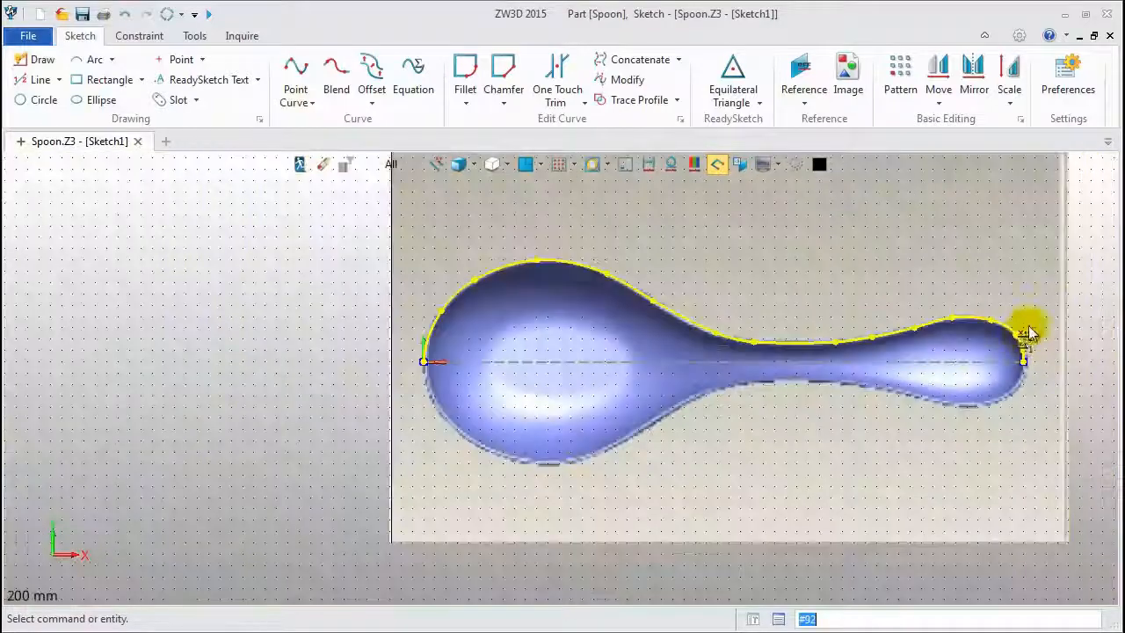
{"action": "middle_click_drag", "start_coordinate": [1009, 276], "coordinate": [854, 290]}
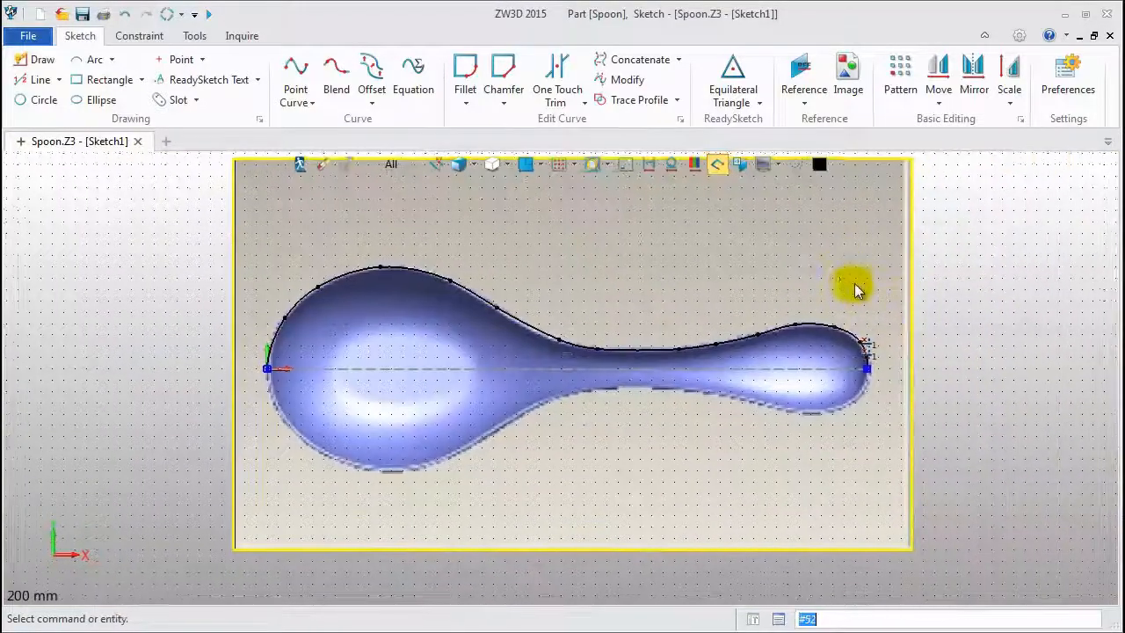
{"action": "left_click", "coordinate": [777, 169]}
{"action": "left_click", "coordinate": [791, 186]}
{"action": "left_click", "coordinate": [627, 196]}
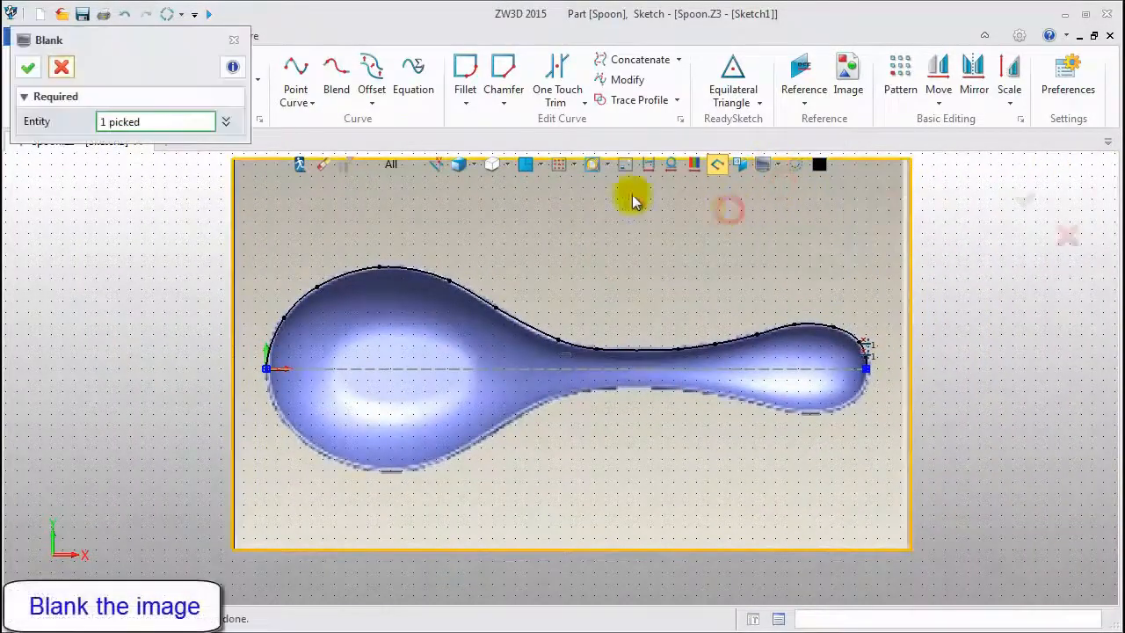
{"action": "left_click", "coordinate": [26, 67]}
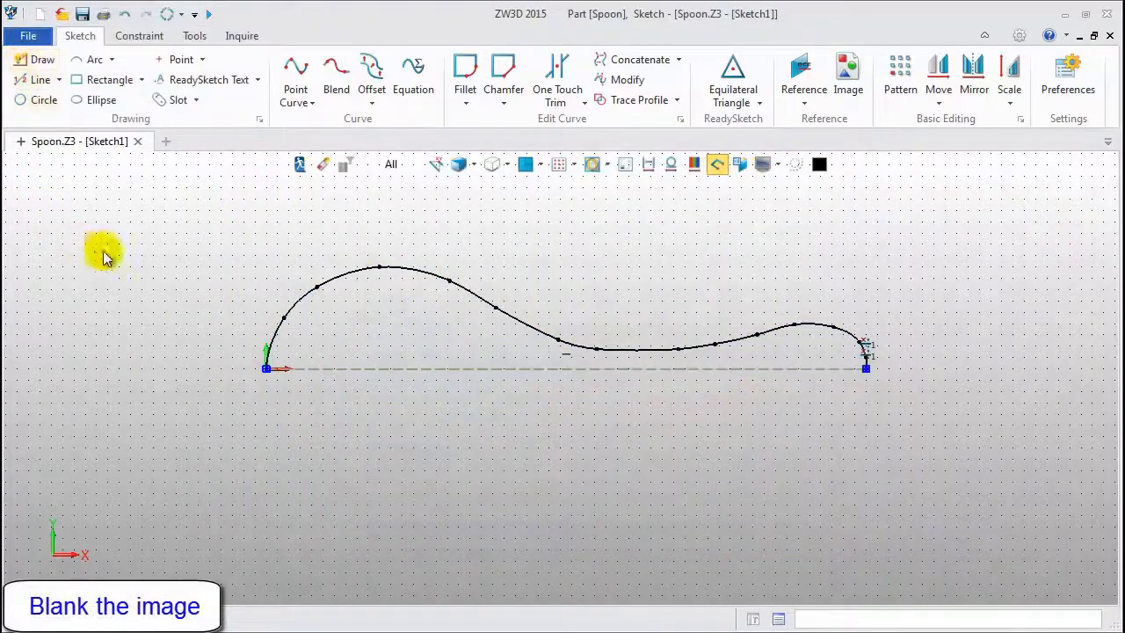
Step: Exit the finished sketch and insert a new sketch on the XZ plane
{"action": "left_click", "coordinate": [297, 165]}
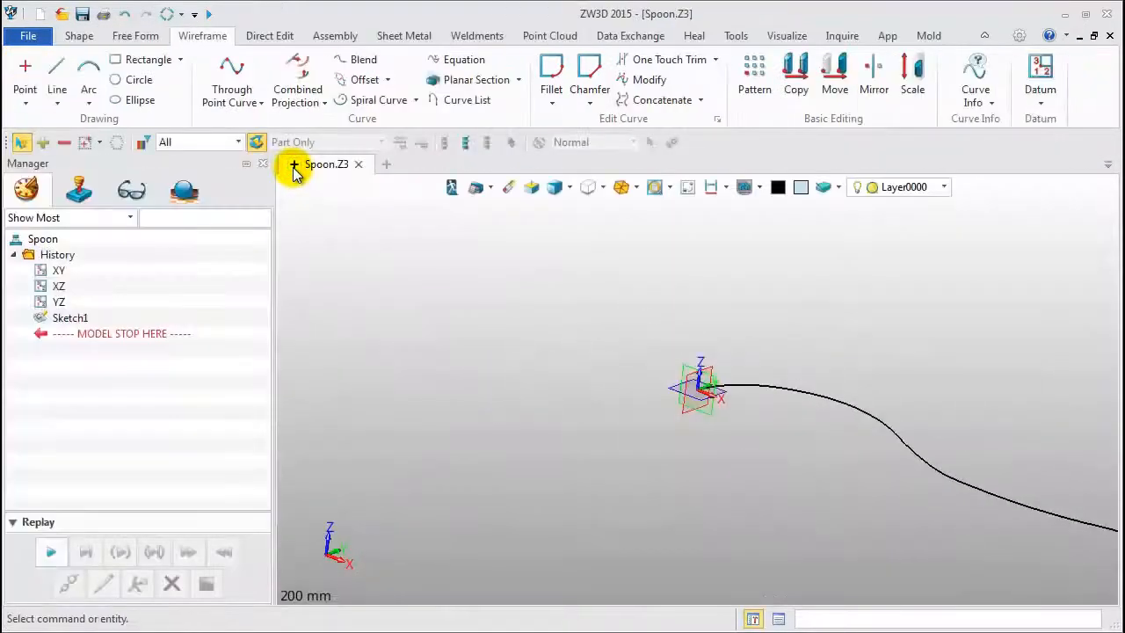
{"action": "scroll", "coordinate": [343, 286], "scroll_direction": "down", "scroll_amount": 3}
{"action": "middle_click_drag", "start_coordinate": [482, 296], "coordinate": [379, 273]}
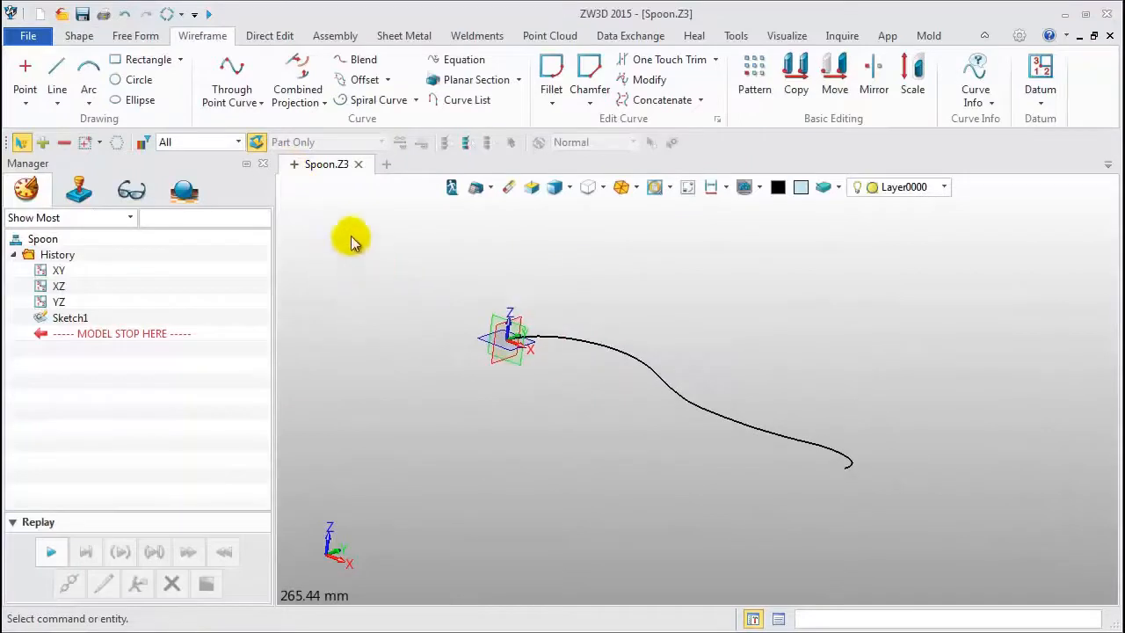
{"action": "right_click", "coordinate": [319, 204]}
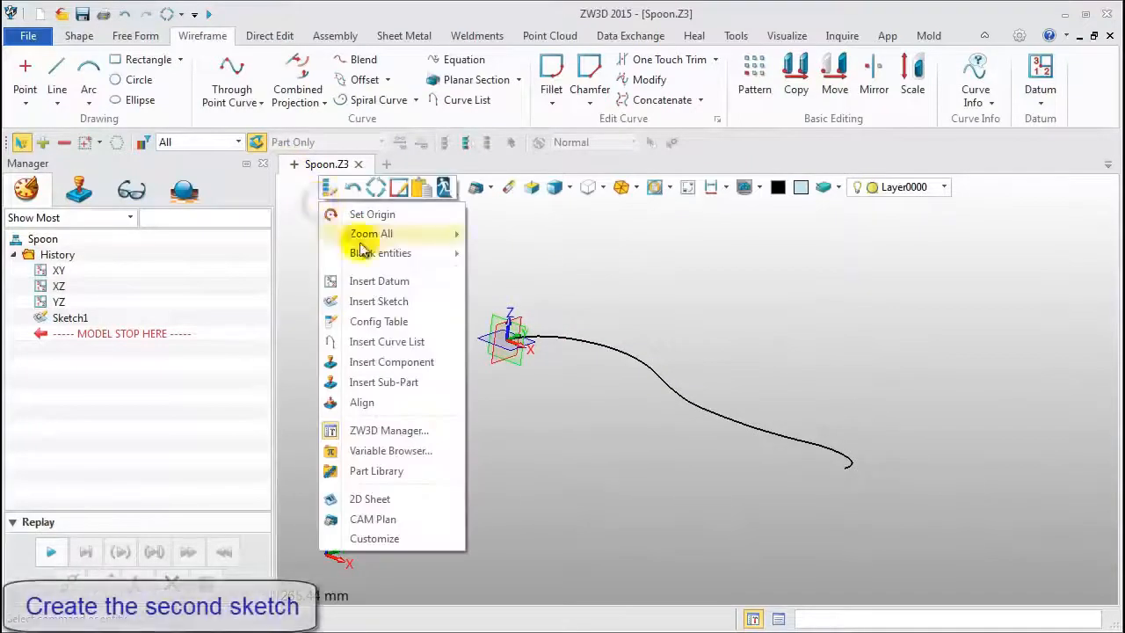
{"action": "left_click", "coordinate": [396, 302]}
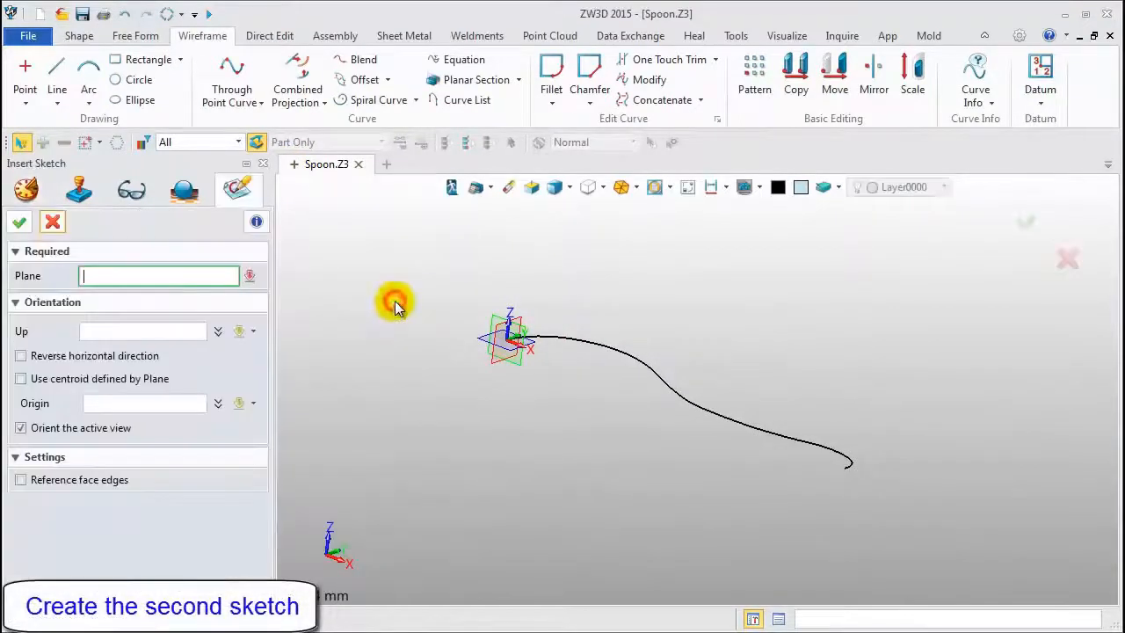
{"action": "left_click", "coordinate": [523, 370]}
{"action": "left_click", "coordinate": [19, 222]}
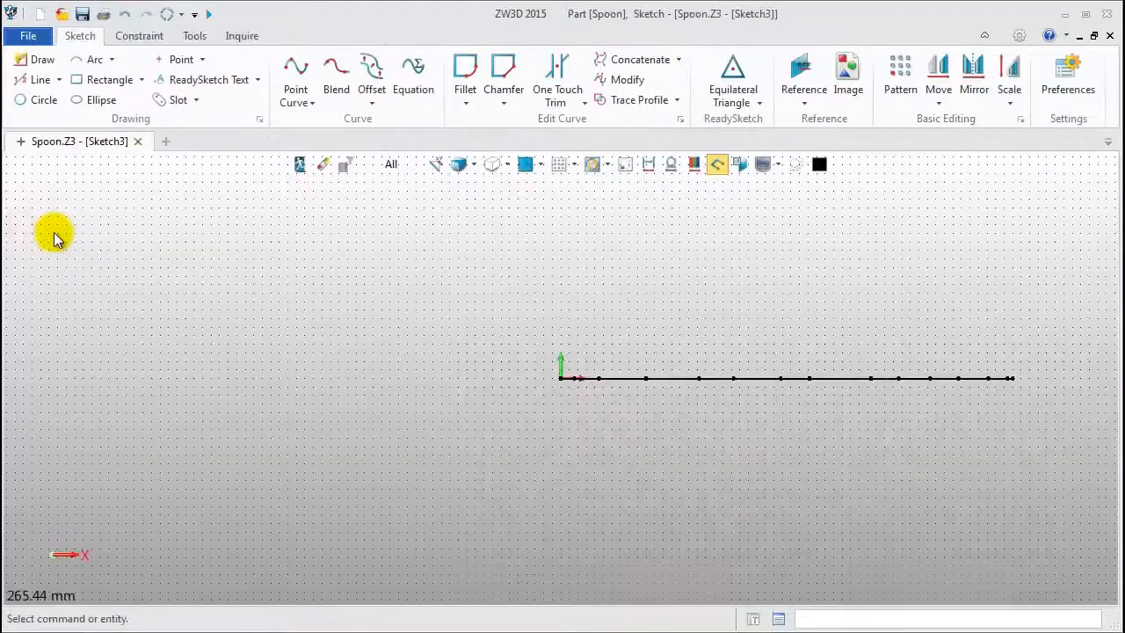
Step: Reference the first sketch's spoon outline curve into the new sketch as construction geometry and return to the sketch plane view
{"action": "left_click", "coordinate": [800, 75]}
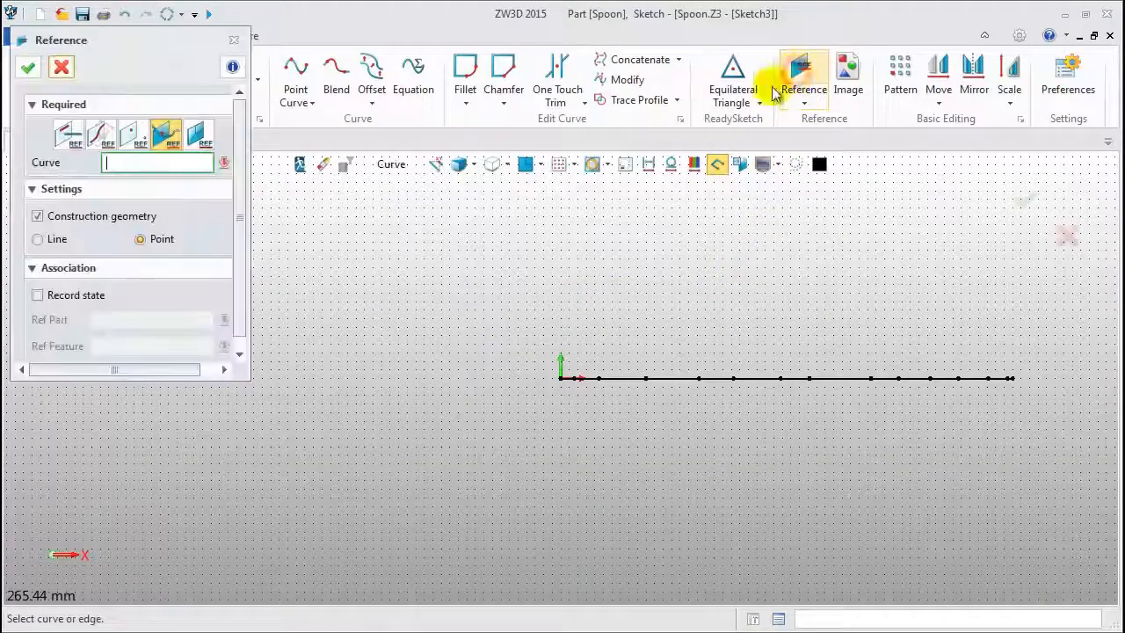
{"action": "left_click", "coordinate": [68, 133]}
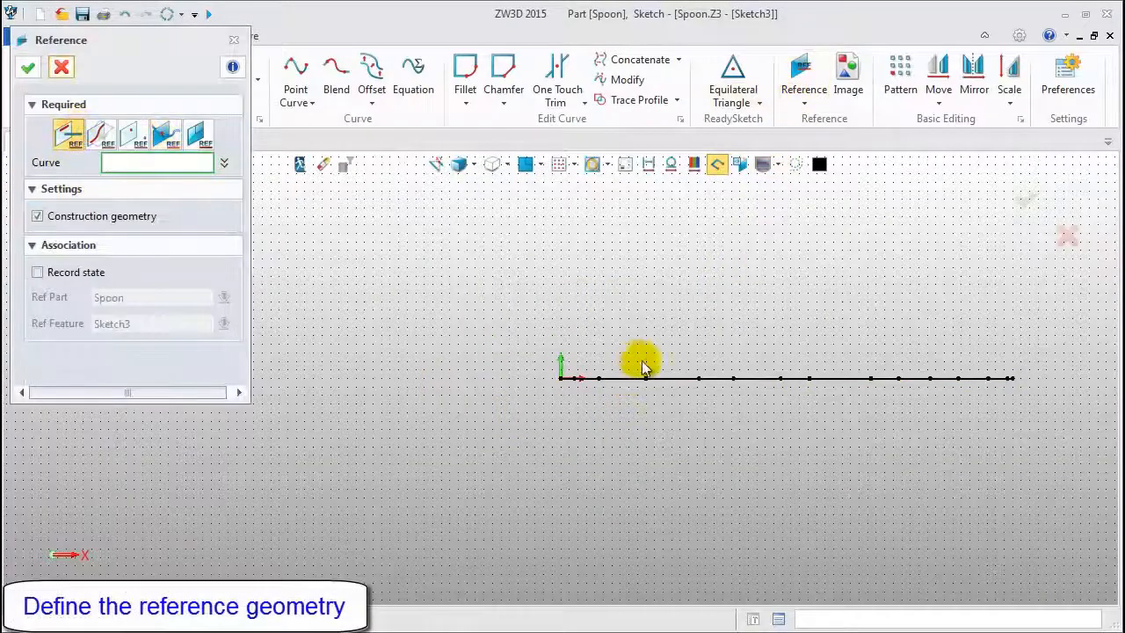
{"action": "left_click", "coordinate": [628, 379]}
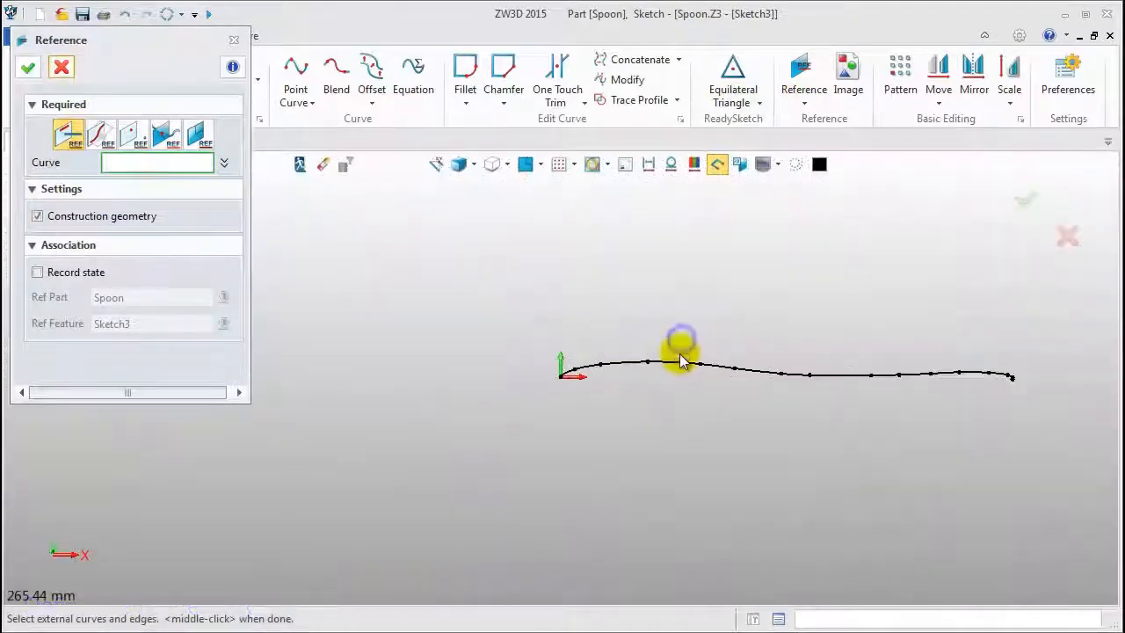
{"action": "left_click", "coordinate": [681, 360]}
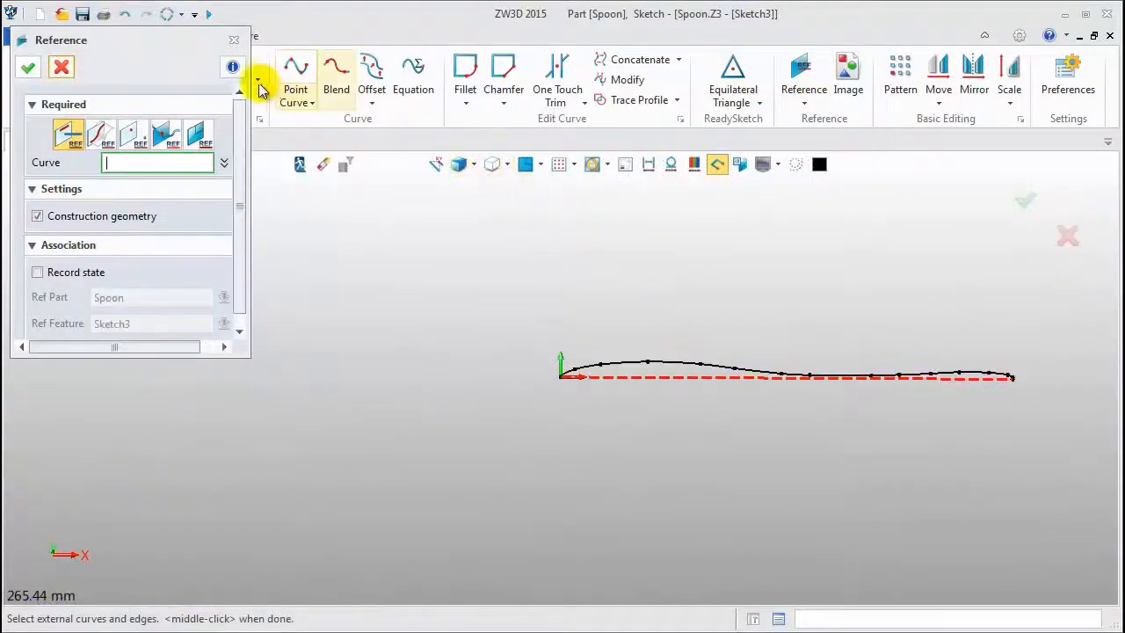
{"action": "left_click", "coordinate": [233, 39]}
{"action": "left_click", "coordinate": [525, 164]}
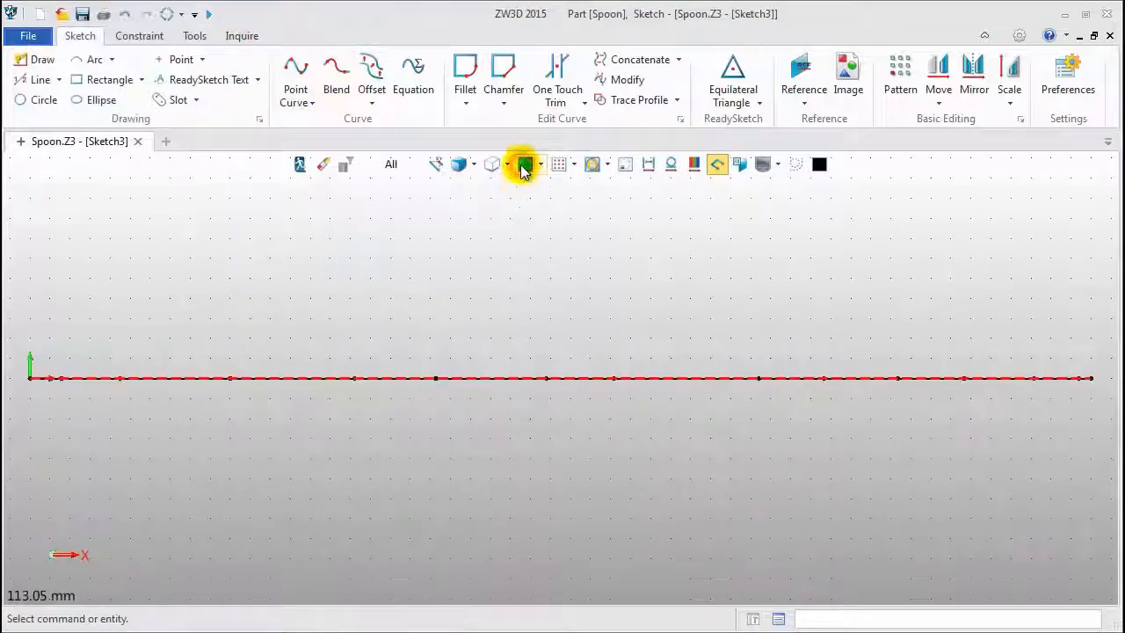
Step: Insert the image Spoon_Front.jpg with its first point at 0 and a width of 300, keeping the aspect ratio locked
{"action": "scroll", "coordinate": [621, 400], "scroll_direction": "down", "scroll_amount": 3}
{"action": "scroll", "coordinate": [621, 401], "scroll_direction": "down", "scroll_amount": 1}
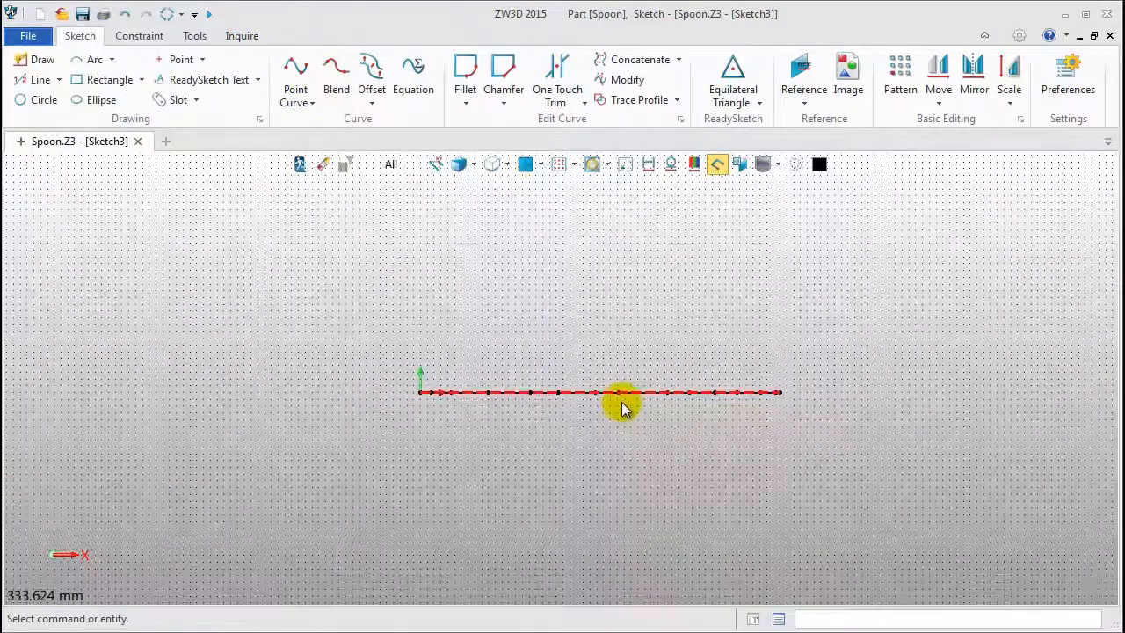
{"action": "left_click", "coordinate": [845, 75]}
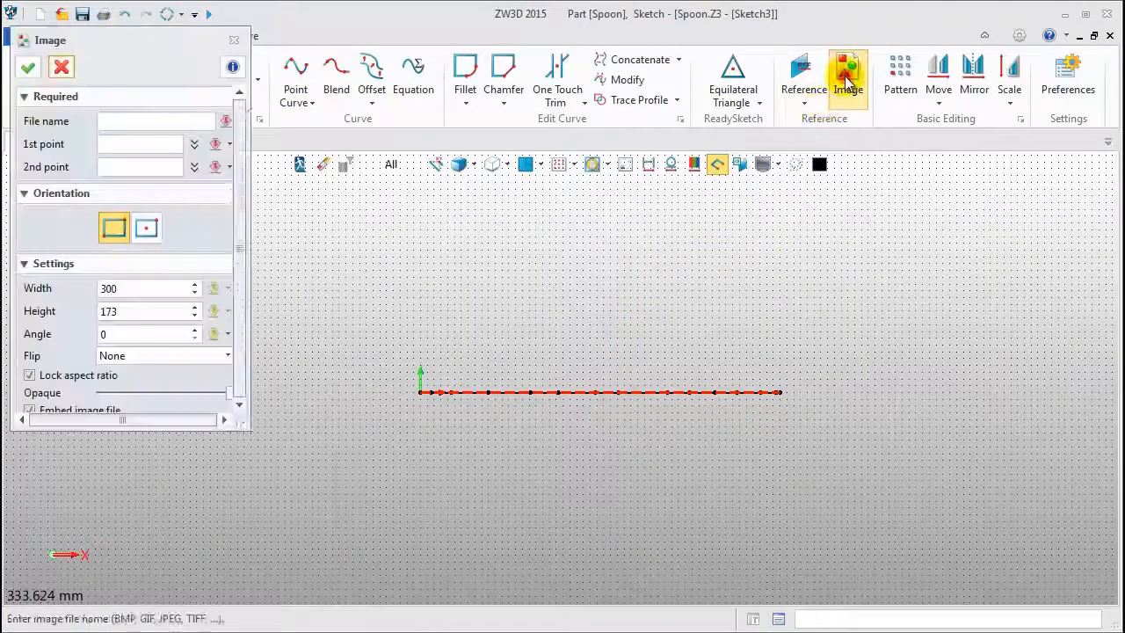
{"action": "left_click", "coordinate": [481, 243]}
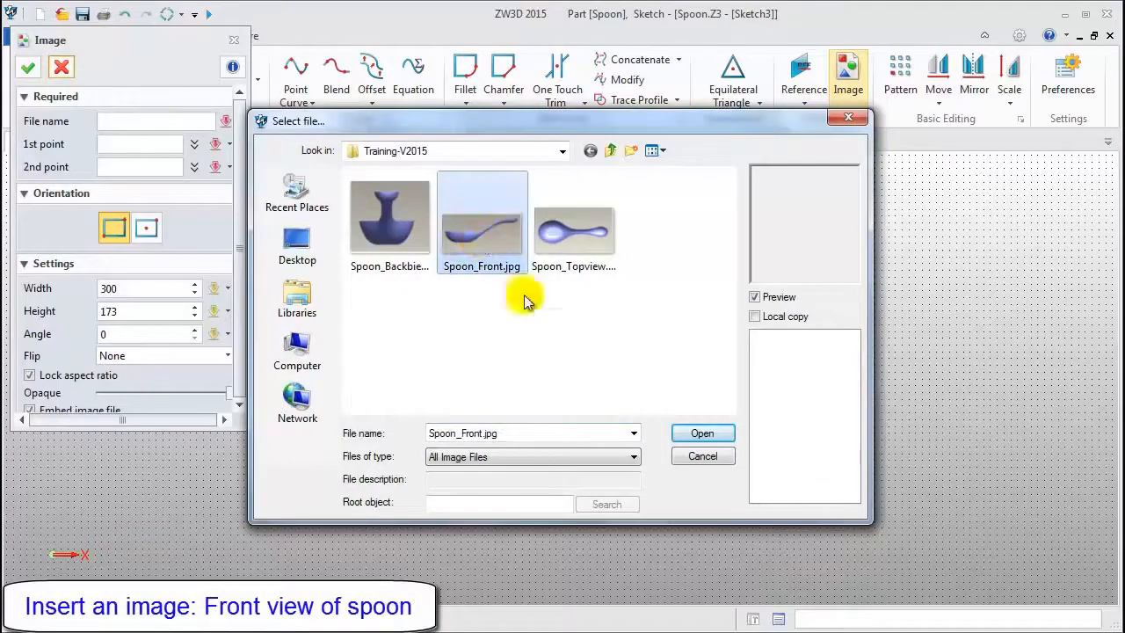
{"action": "left_click", "coordinate": [700, 431]}
{"action": "left_click", "coordinate": [137, 150]}
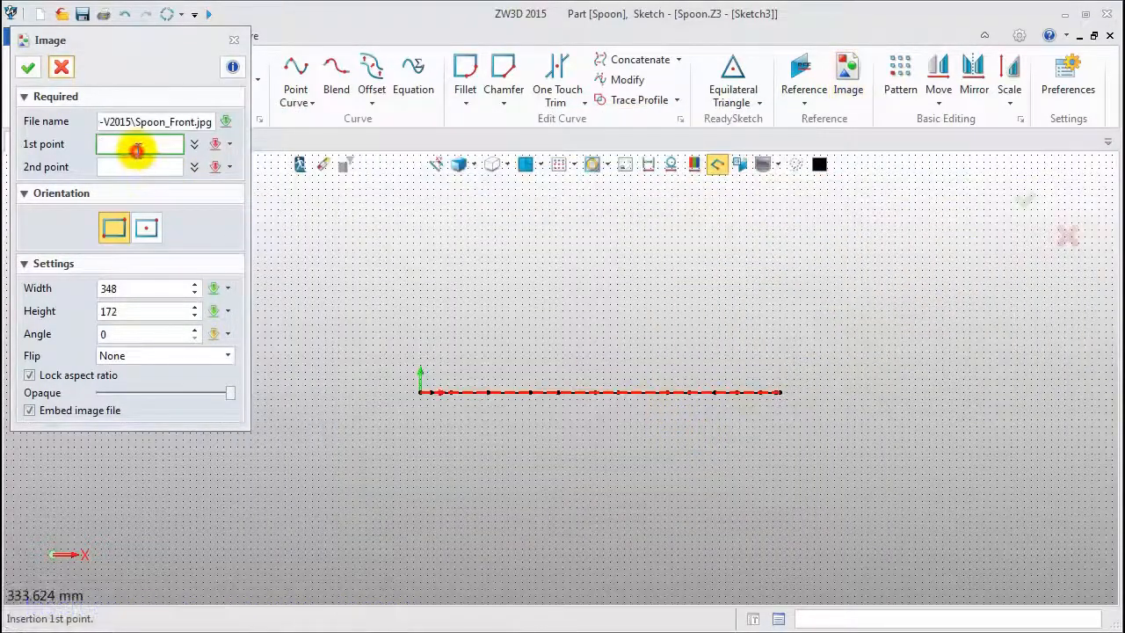
{"action": "type", "text": "0"}
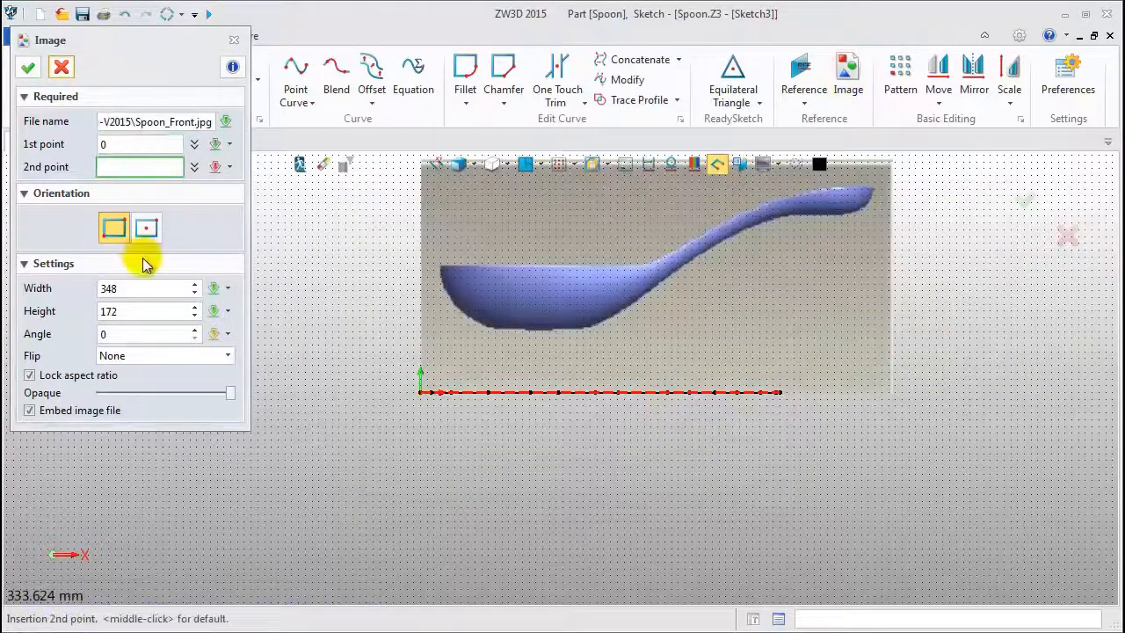
{"action": "left_click", "coordinate": [139, 288]}
{"action": "type", "text": "300"}
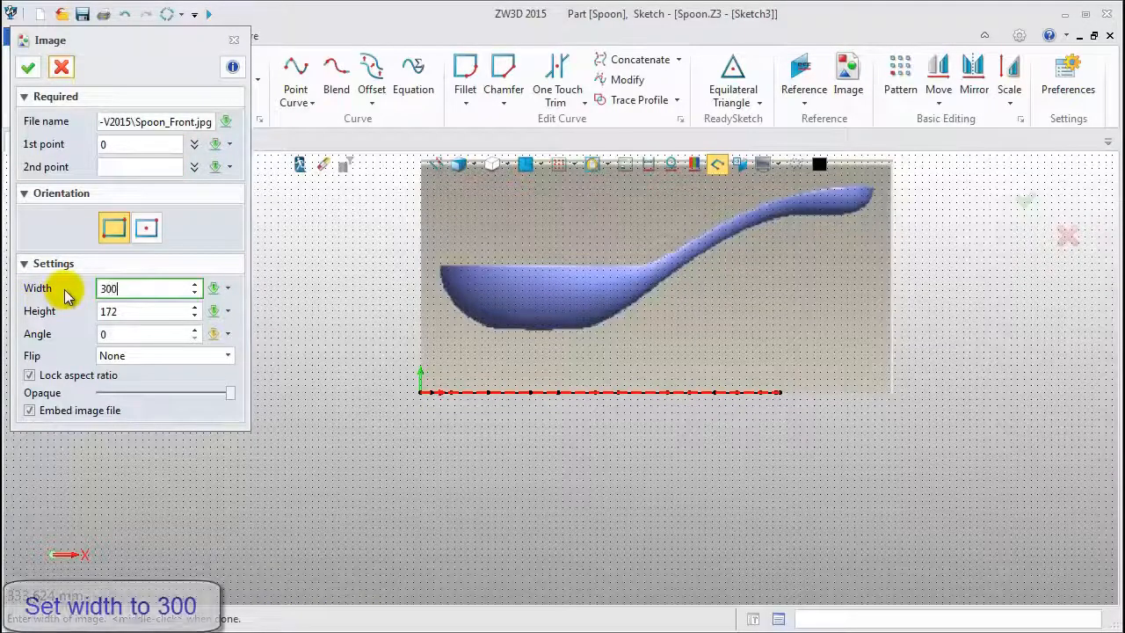
{"action": "key", "text": "Return"}
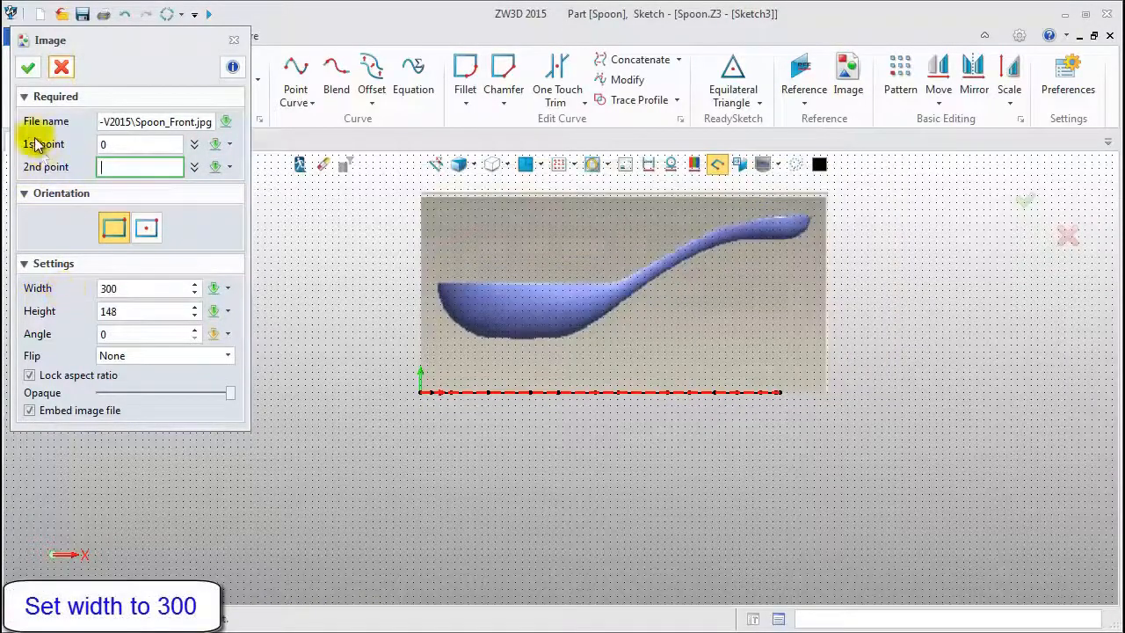
{"action": "left_click", "coordinate": [27, 67]}
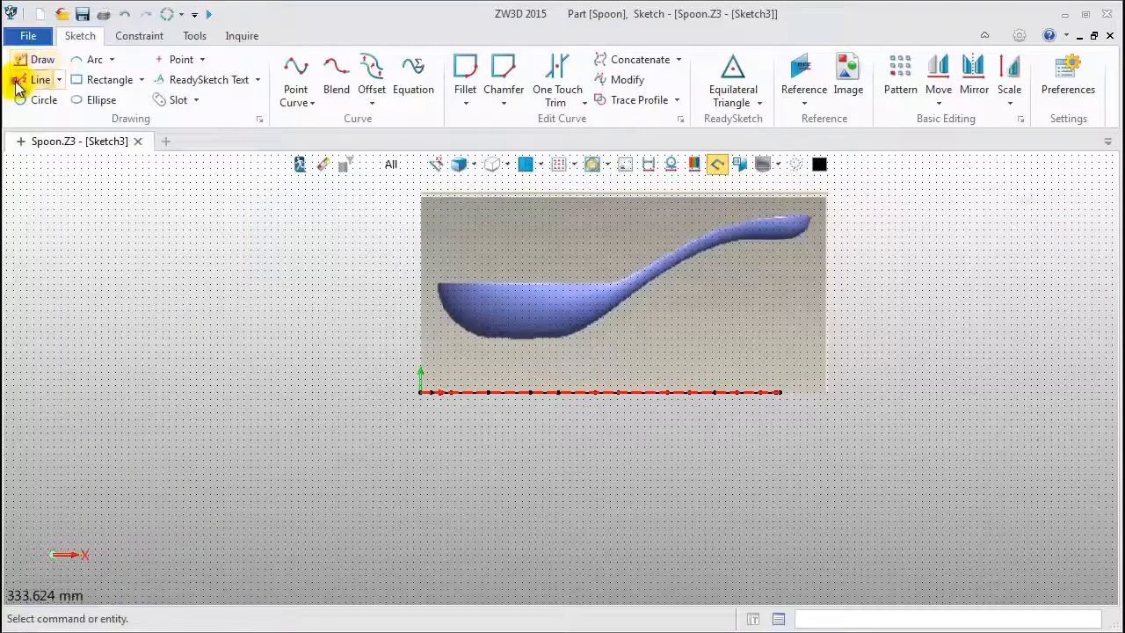
Step: Draw a vertical line about 40 mm long from the bowl's rim tip at about 12.6,80.7 down to the bowl's base level
{"action": "left_click", "coordinate": [40, 80]}
{"action": "scroll", "coordinate": [439, 286], "scroll_direction": "up", "scroll_amount": 5}
{"action": "scroll", "coordinate": [420, 287], "scroll_direction": "up", "scroll_amount": 2}
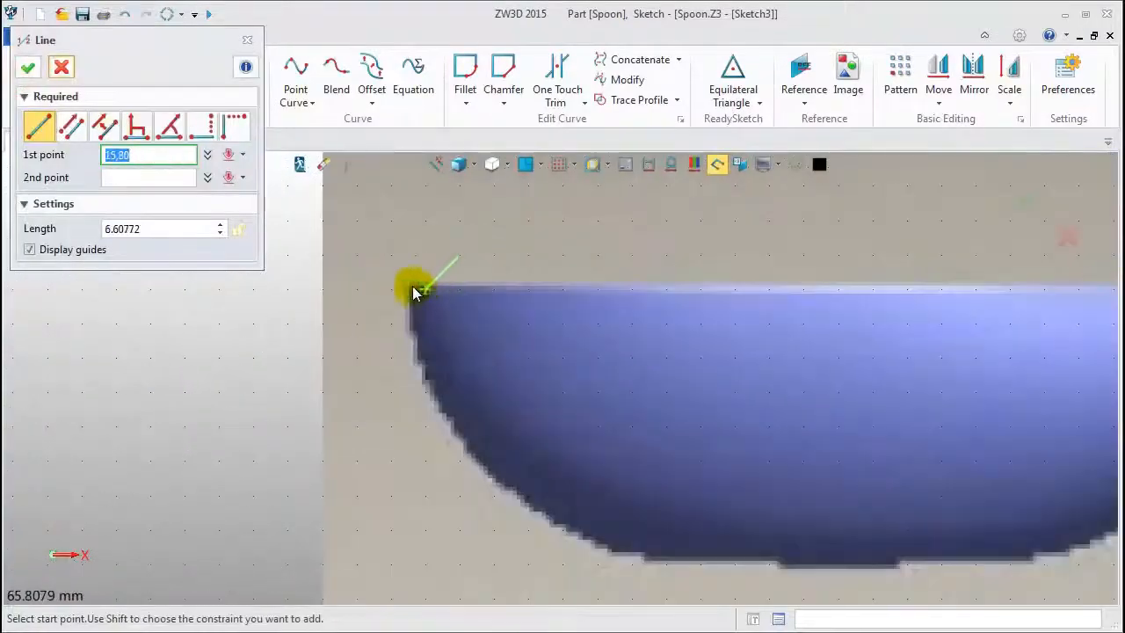
{"action": "left_click", "coordinate": [411, 287]}
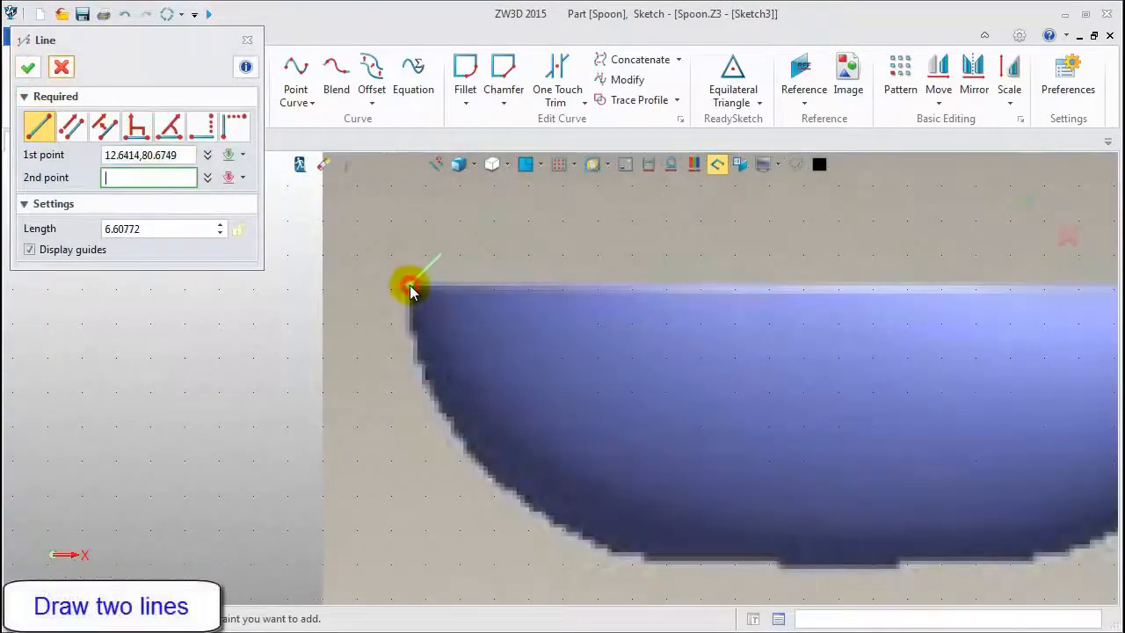
{"action": "scroll", "coordinate": [411, 288], "scroll_direction": "down", "scroll_amount": 3}
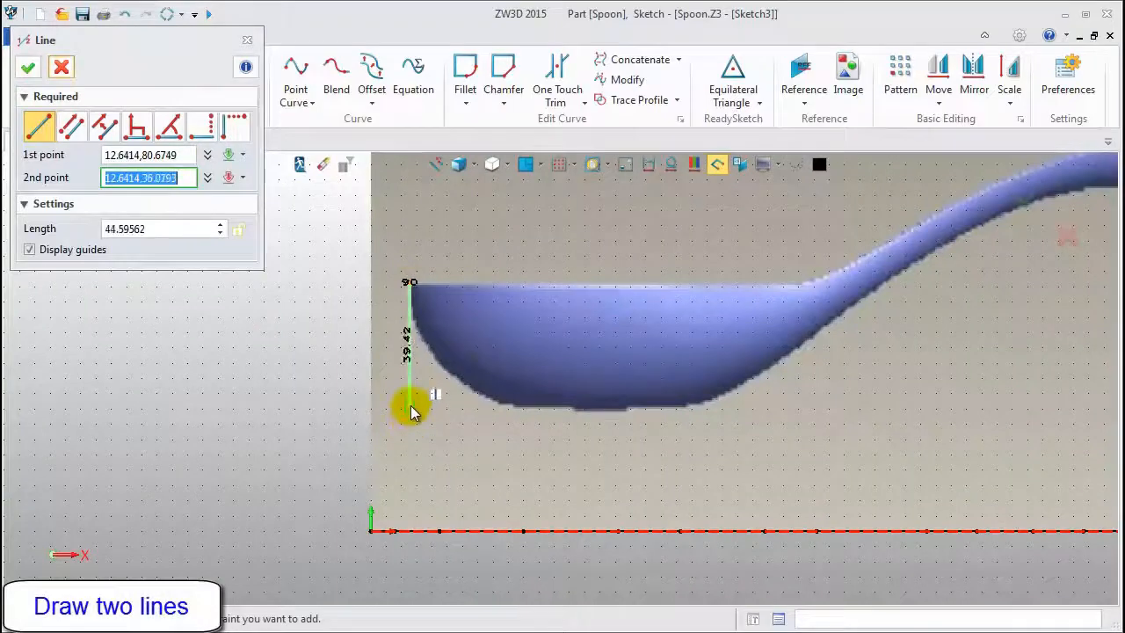
{"action": "left_click", "coordinate": [411, 409]}
{"action": "middle_click", "coordinate": [410, 409]}
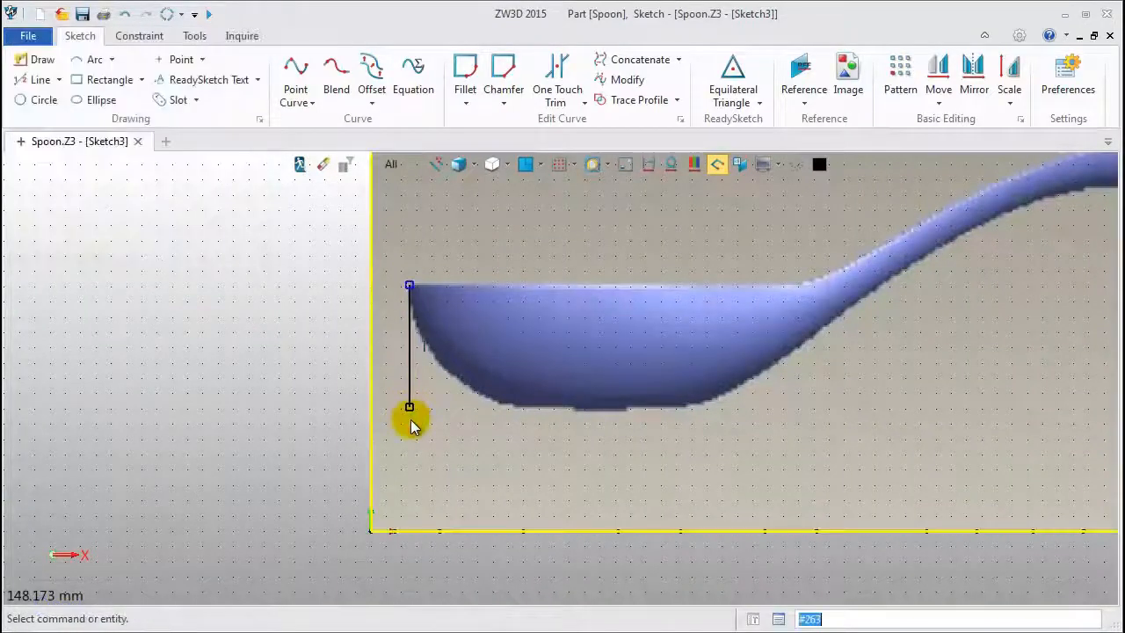
Step: Draw a horizontal line about 107 mm long along the bowl's base, from the vertical line's lower end to 120,40.68
{"action": "middle_click", "coordinate": [415, 425]}
{"action": "left_click", "coordinate": [409, 407]}
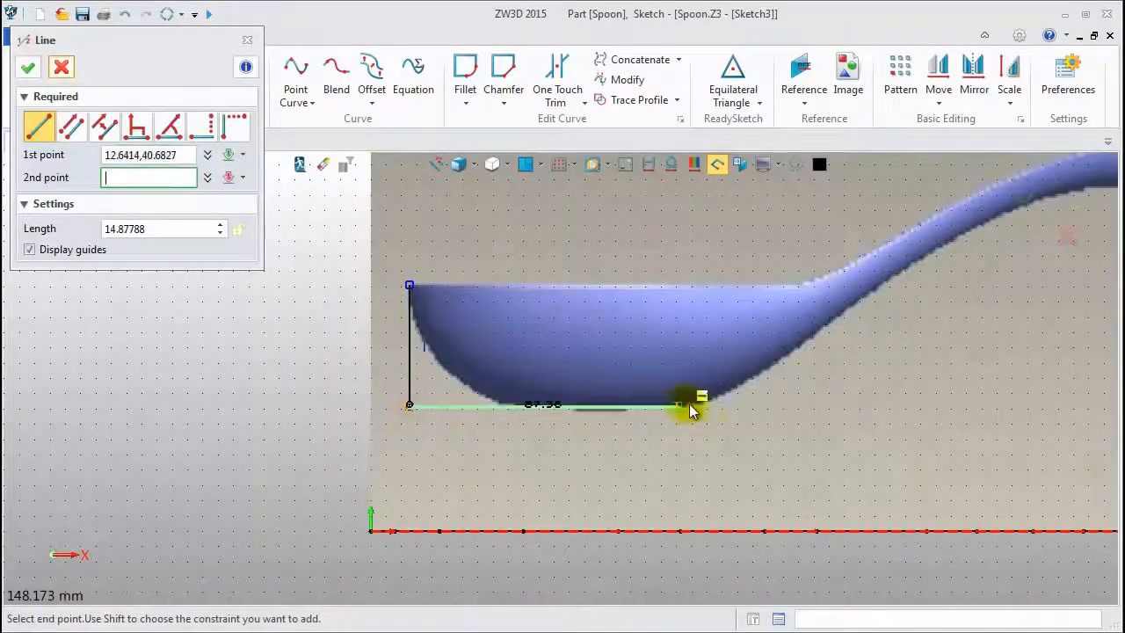
{"action": "left_click", "coordinate": [738, 406]}
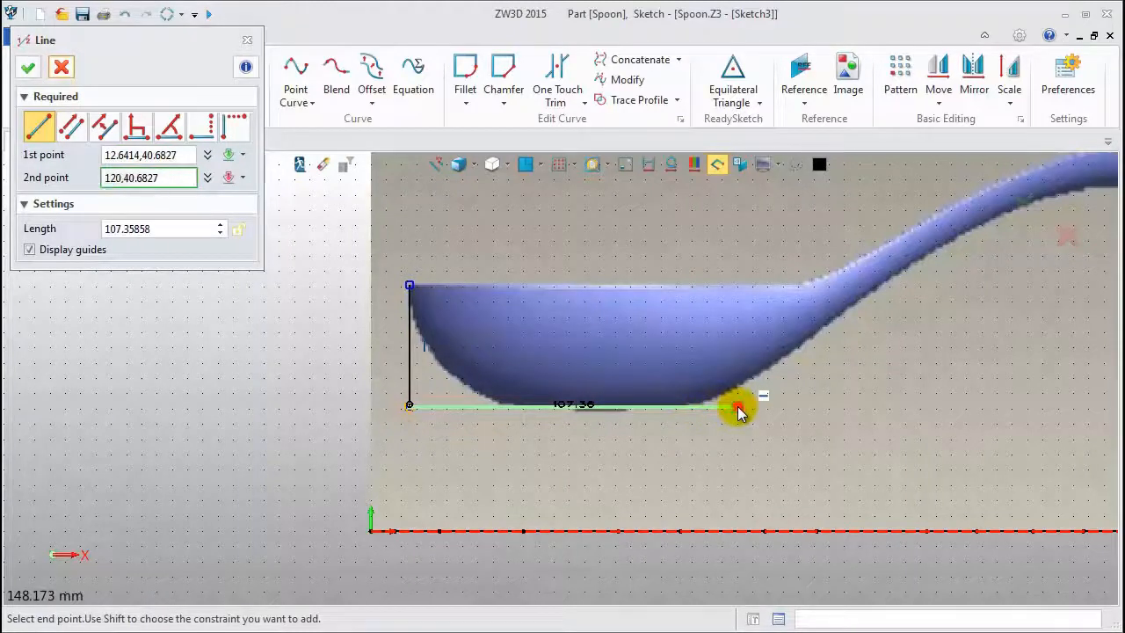
{"action": "middle_click", "coordinate": [736, 407]}
Step: Move the front-view image and both lines from the lines' shared corner to the sketch origin at 0,0
{"action": "middle_click_drag", "start_coordinate": [255, 337], "coordinate": [229, 325]}
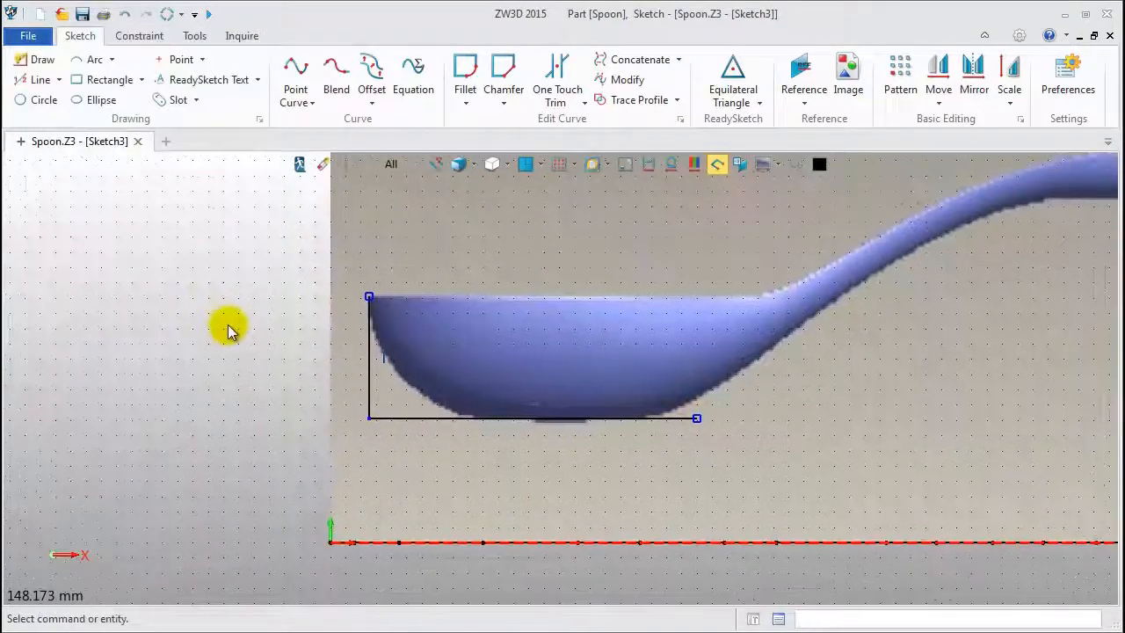
{"action": "left_click_drag", "start_coordinate": [474, 473], "coordinate": [474, 473]}
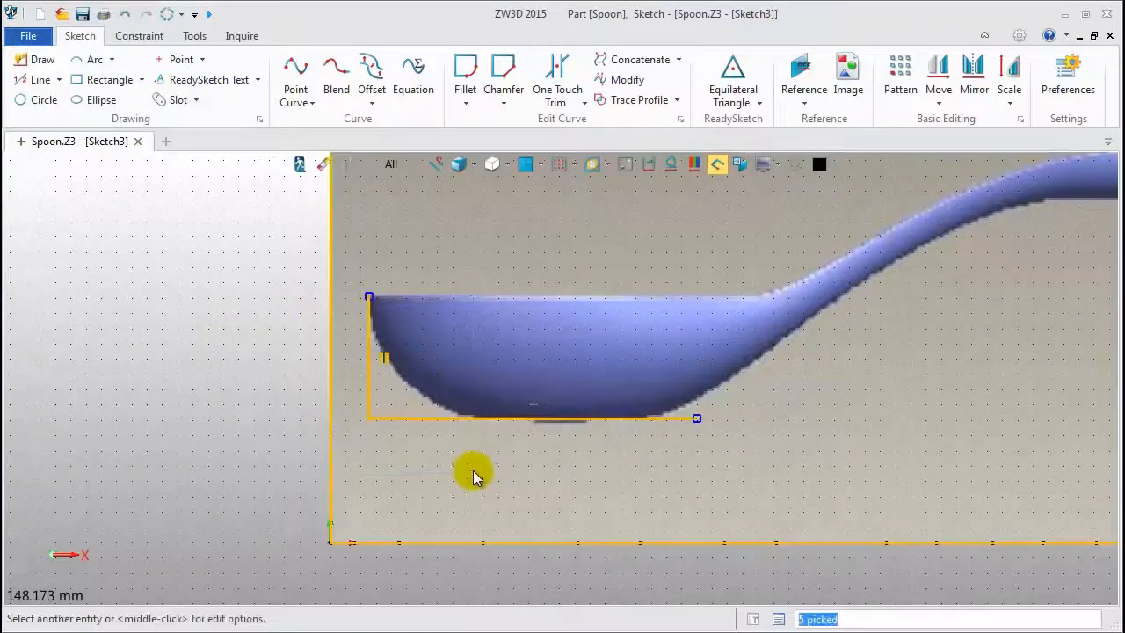
{"action": "right_click", "coordinate": [221, 253]}
{"action": "left_click", "coordinate": [264, 302]}
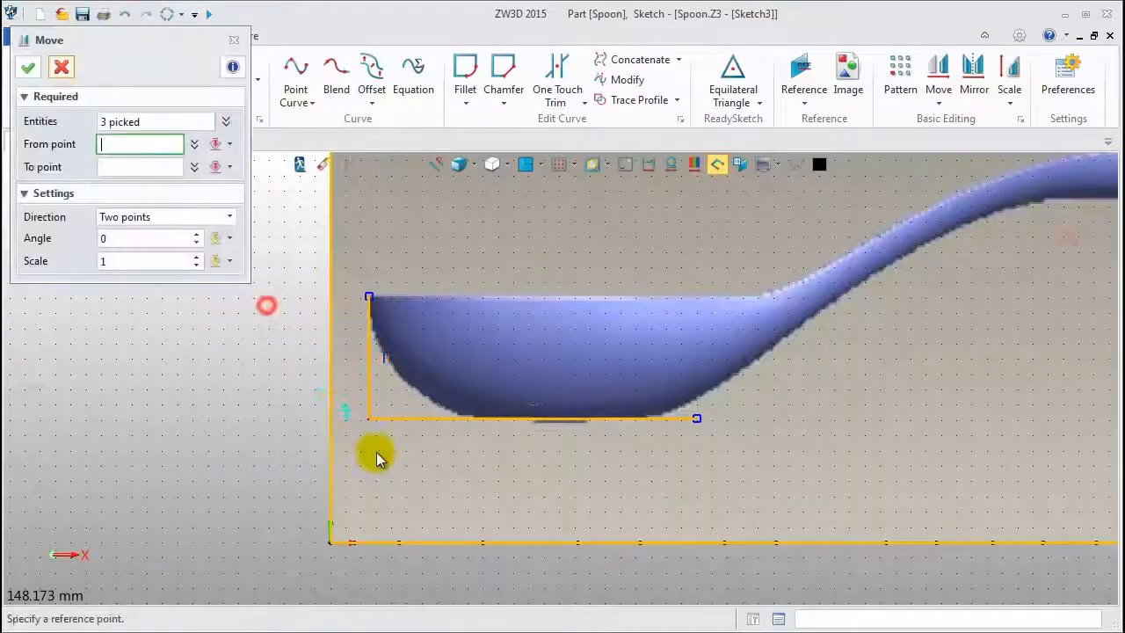
{"action": "left_click", "coordinate": [370, 420]}
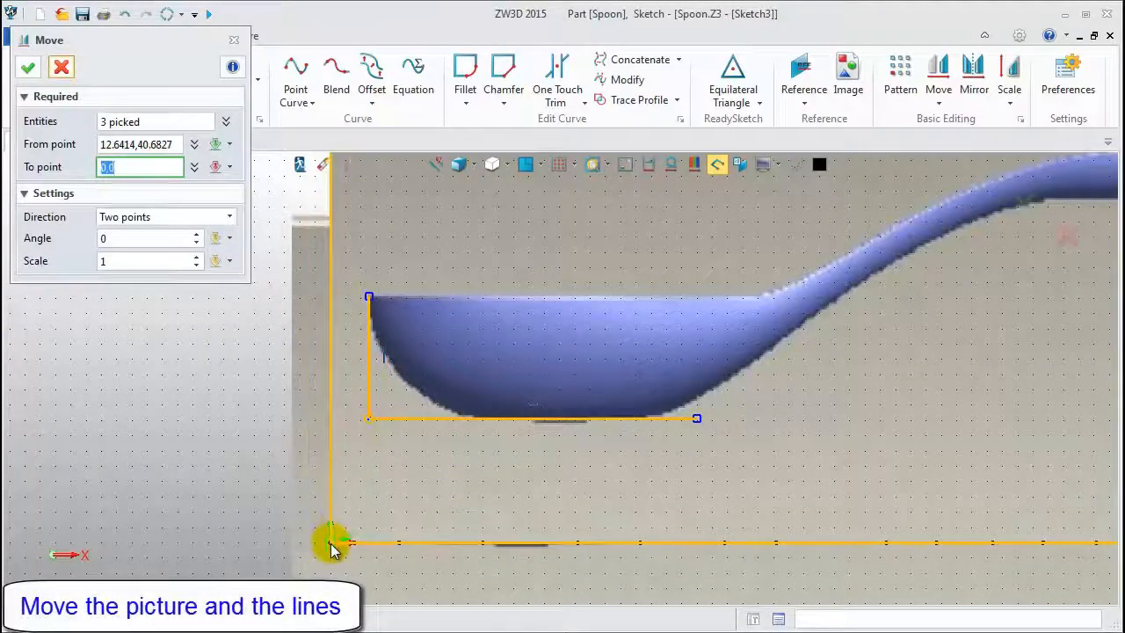
{"action": "left_click", "coordinate": [331, 544]}
{"action": "middle_click", "coordinate": [246, 466]}
Step: Draw a 100 mm vertical line upward from the base reference line's handle end, from 265.09,0 to 265.09,100
{"action": "scroll", "coordinate": [235, 453], "scroll_direction": "down", "scroll_amount": 2}
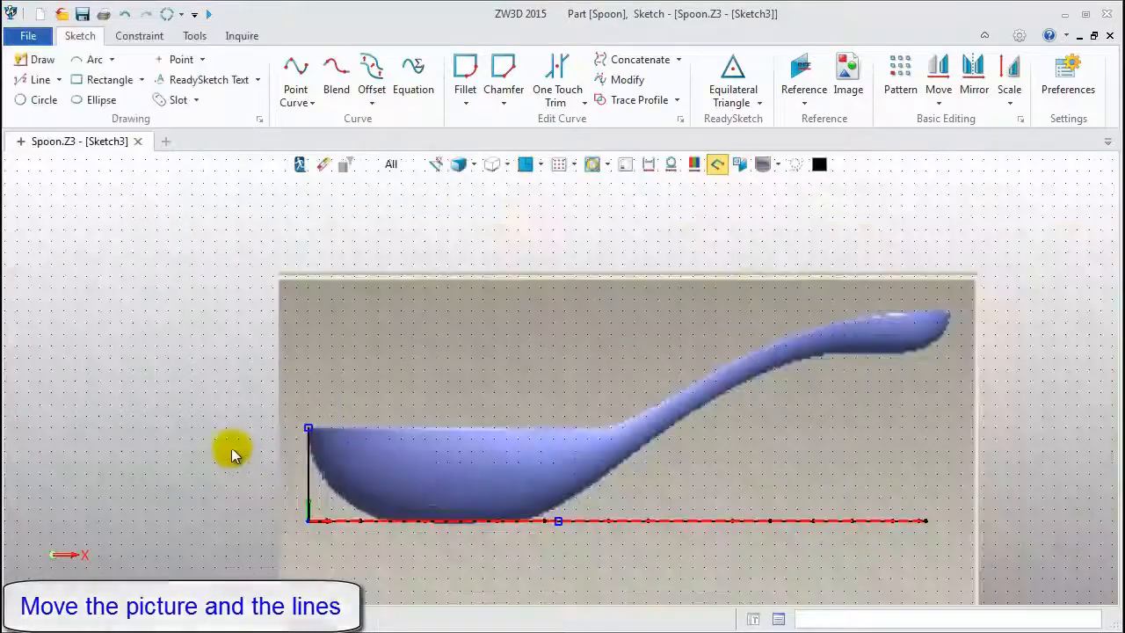
{"action": "middle_click_drag", "start_coordinate": [192, 380], "coordinate": [150, 345]}
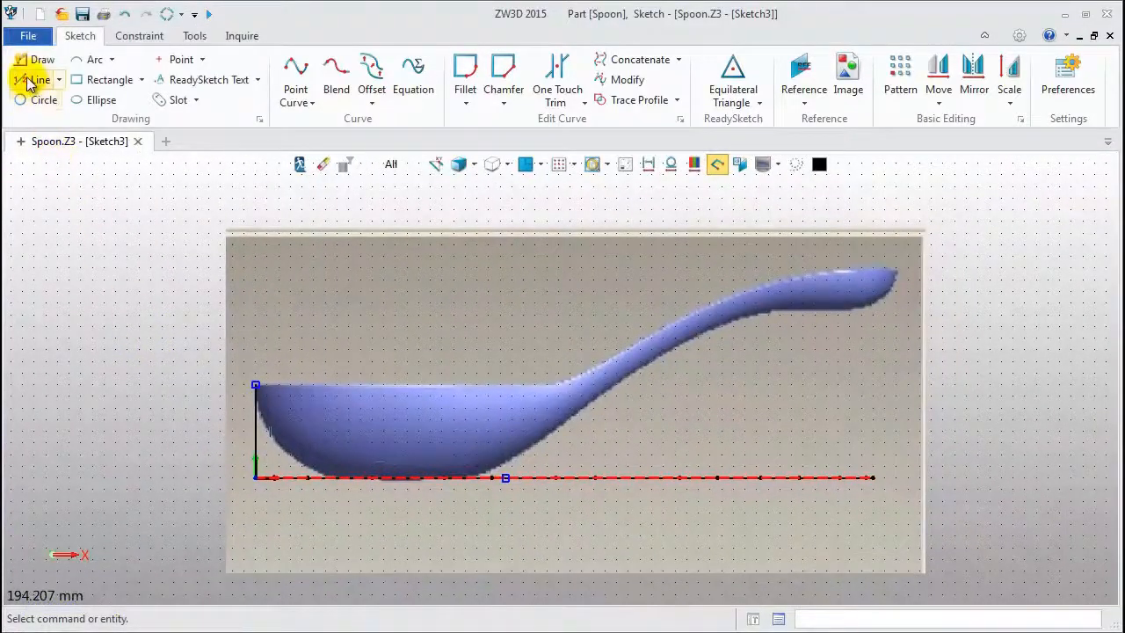
{"action": "left_click", "coordinate": [29, 78]}
{"action": "left_click", "coordinate": [874, 477]}
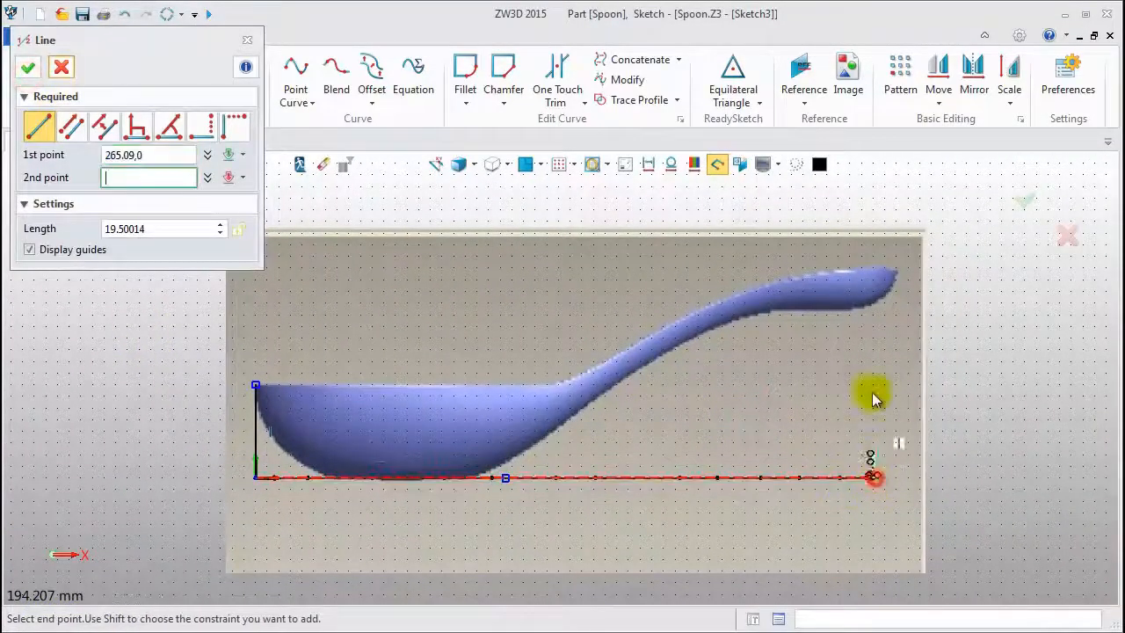
{"action": "left_click", "coordinate": [871, 249]}
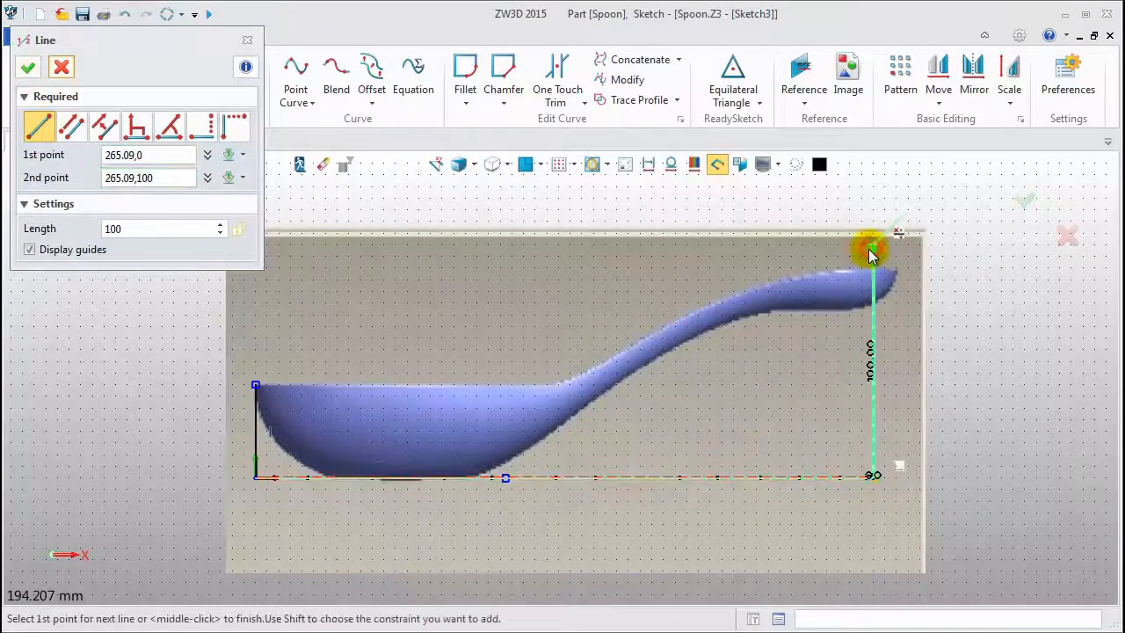
{"action": "middle_click", "coordinate": [870, 253]}
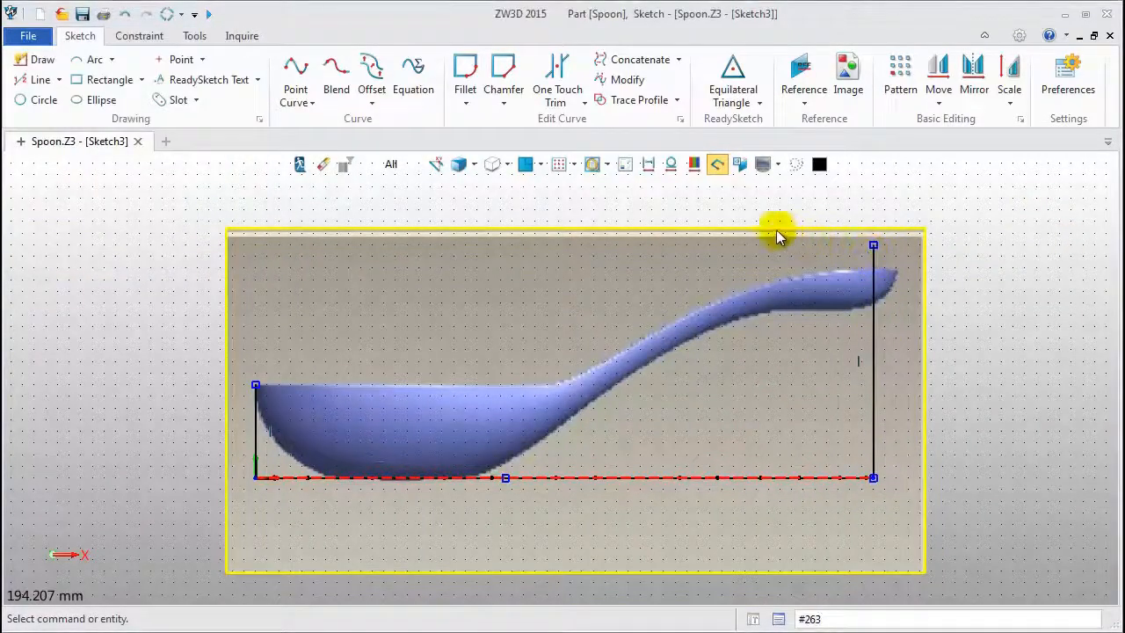
Step: Set the front-view image's width to 290, keeping the aspect ratio locked
{"action": "double_click", "coordinate": [745, 249]}
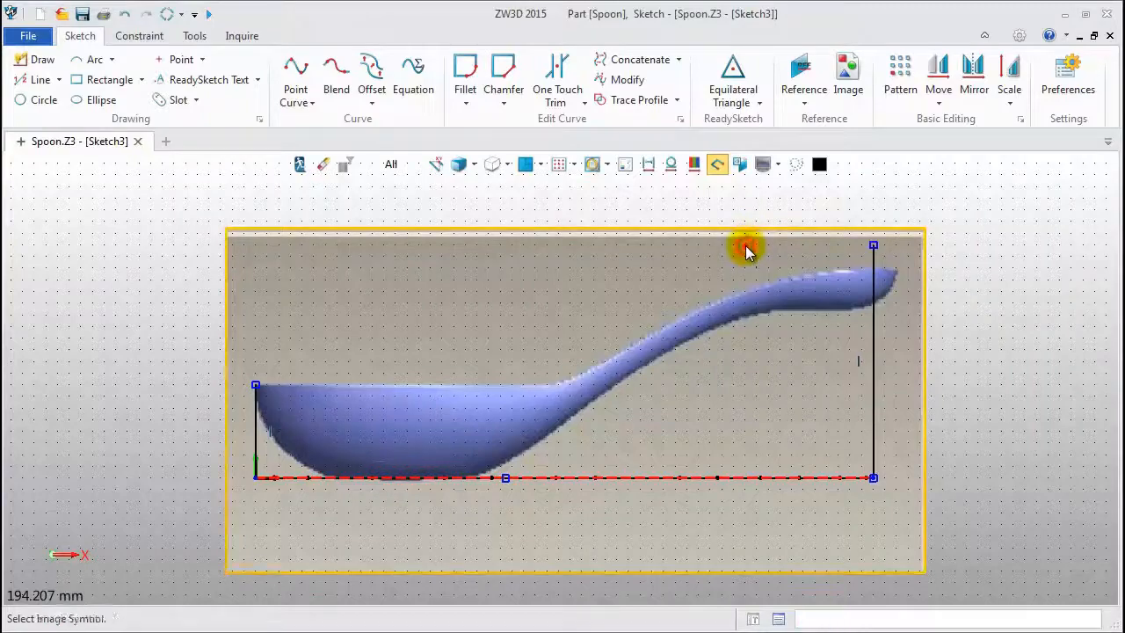
{"action": "left_click", "coordinate": [132, 311]}
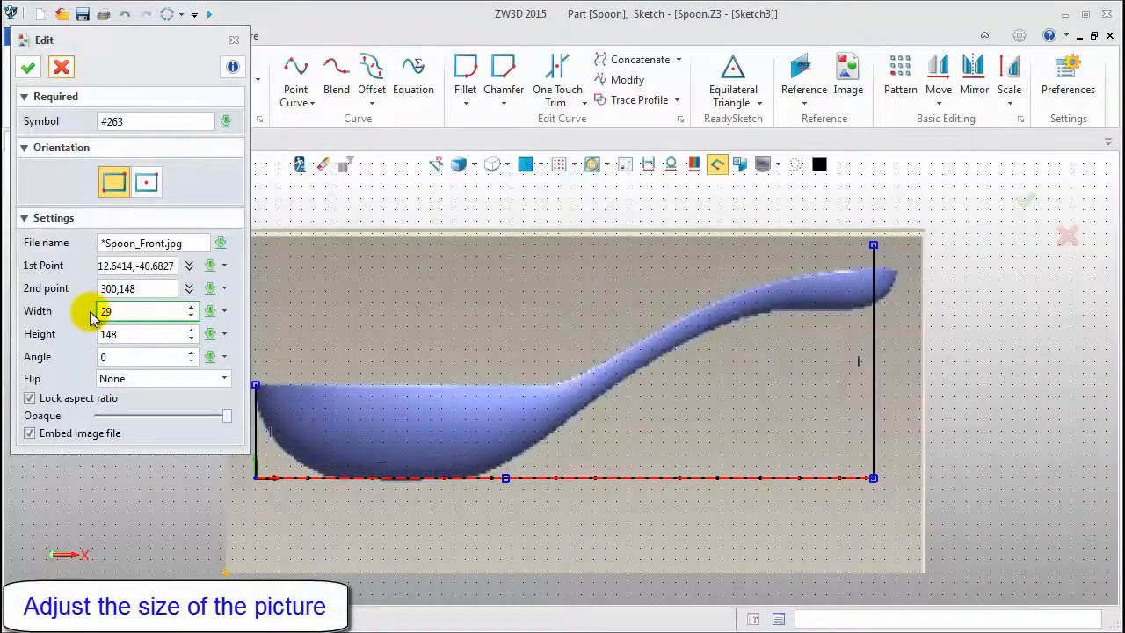
{"action": "type", "text": "290"}
{"action": "key", "text": "Return"}
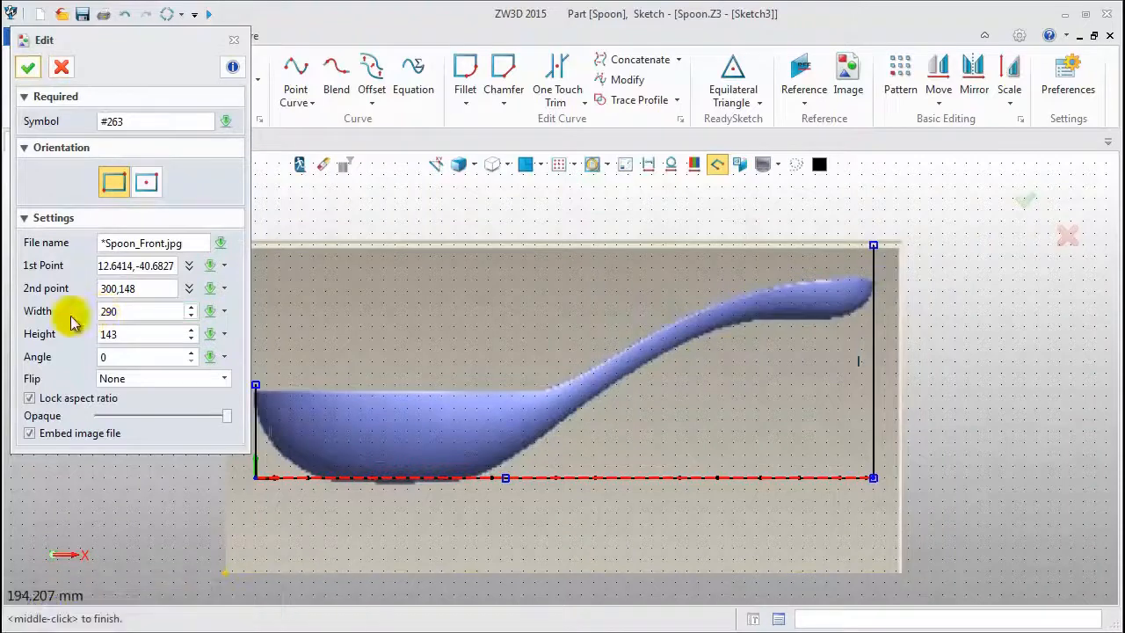
{"action": "left_click", "coordinate": [28, 67]}
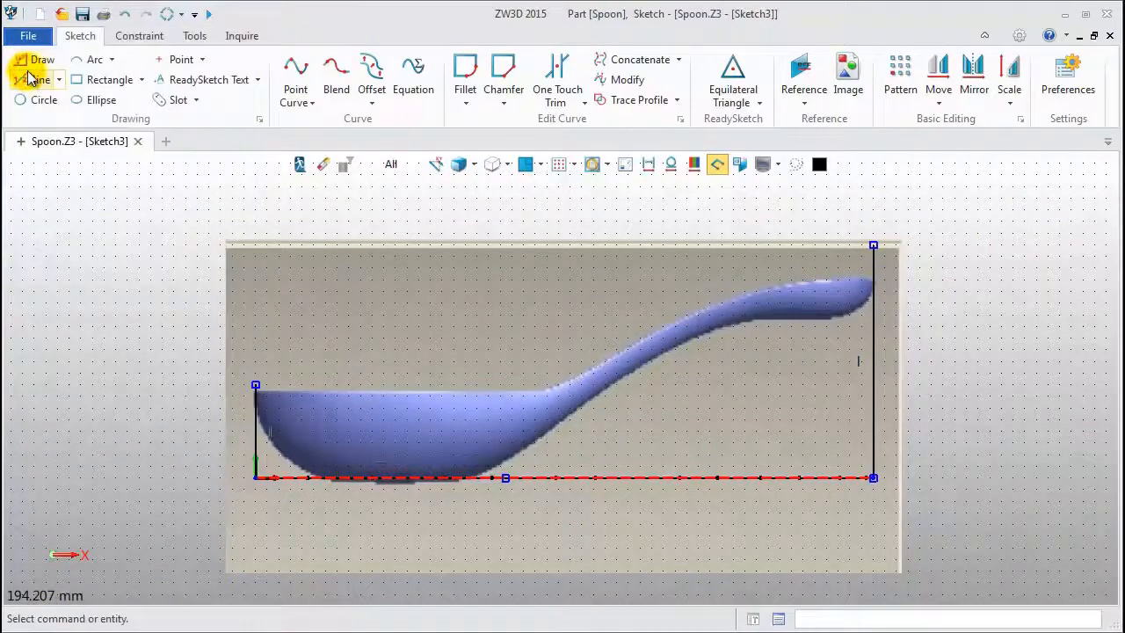
Step: Convert the vertical lines at the handle end and at the bowl's tip to construction lines
{"action": "right_click", "coordinate": [873, 366]}
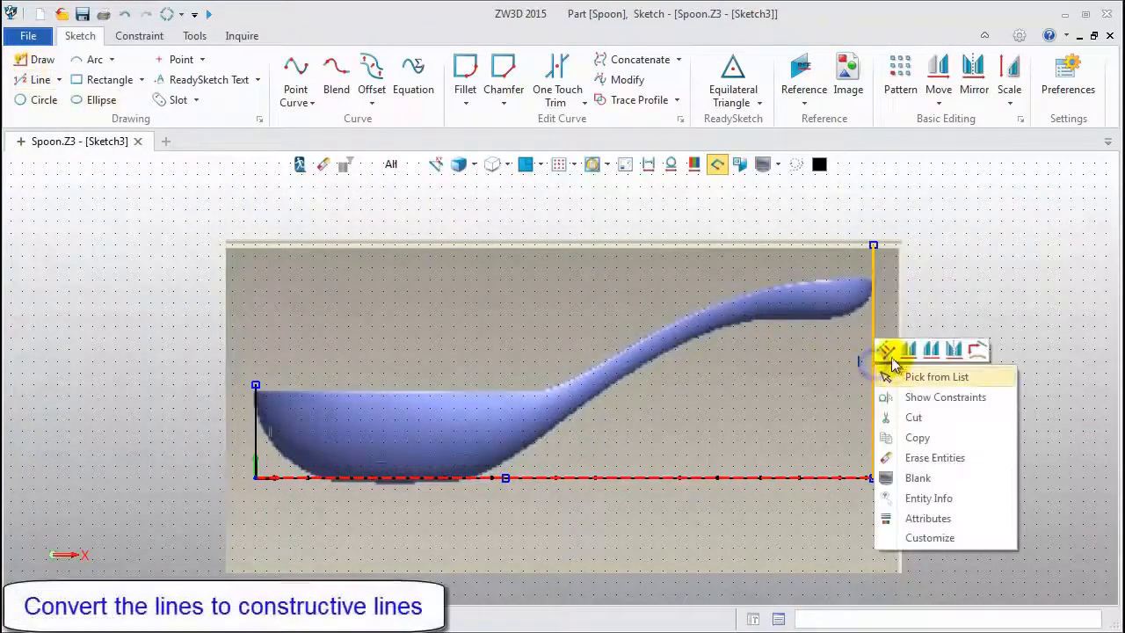
{"action": "left_click", "coordinate": [884, 350]}
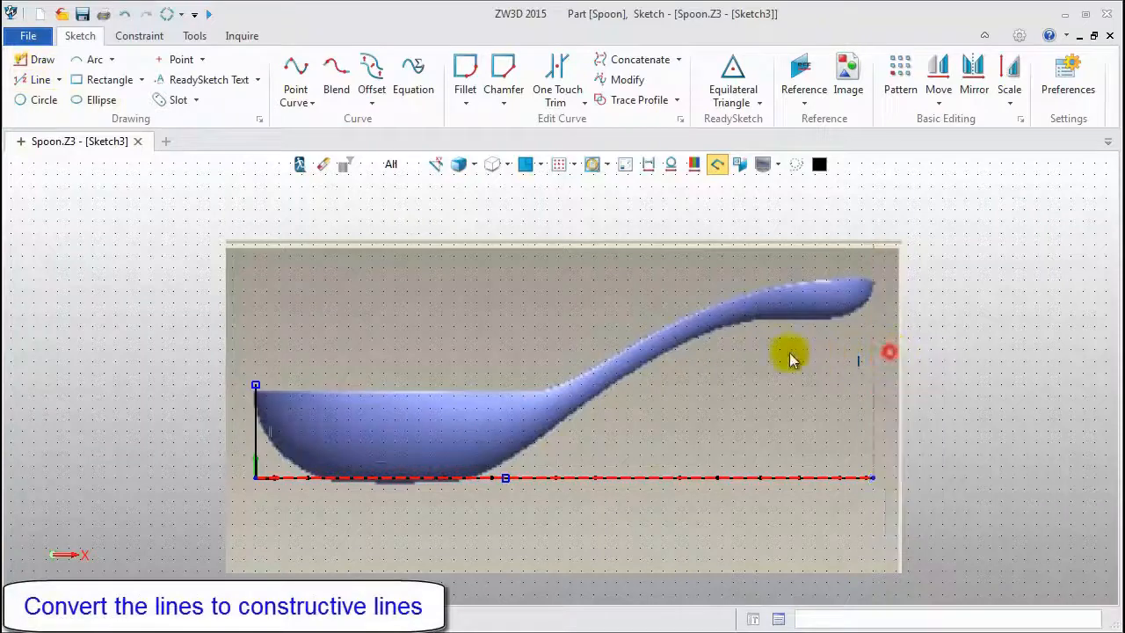
{"action": "right_click", "coordinate": [252, 430]}
{"action": "left_click", "coordinate": [262, 418]}
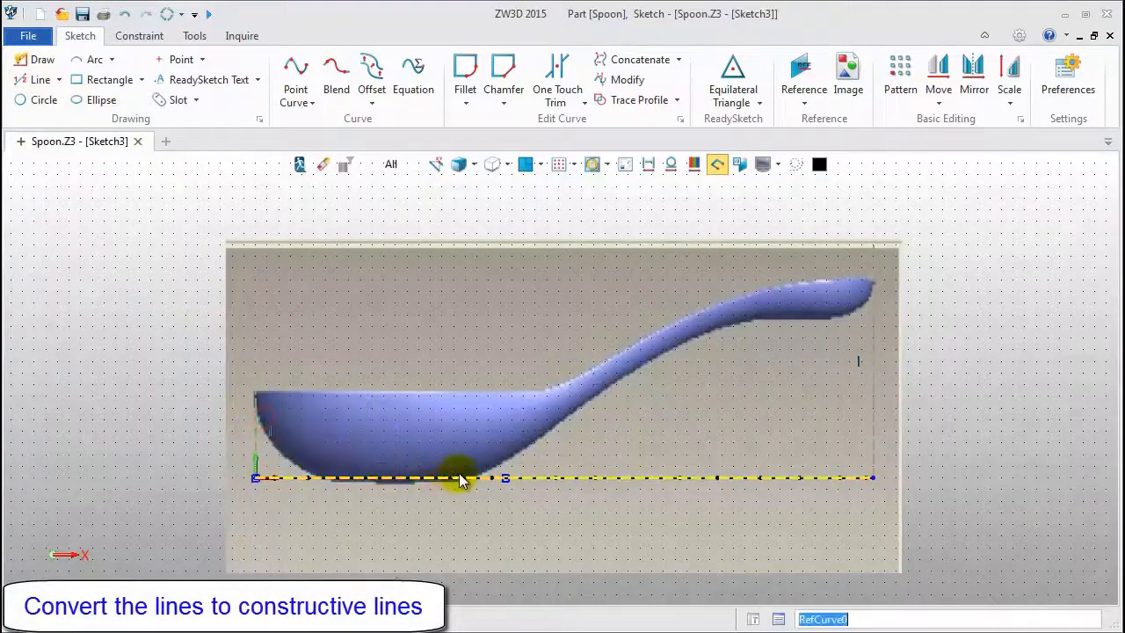
Step: Hide the horizontal reference curve along the spoon's base and convert the drawn horizontal line under the bowl to a construction line
{"action": "right_click", "coordinate": [572, 484]}
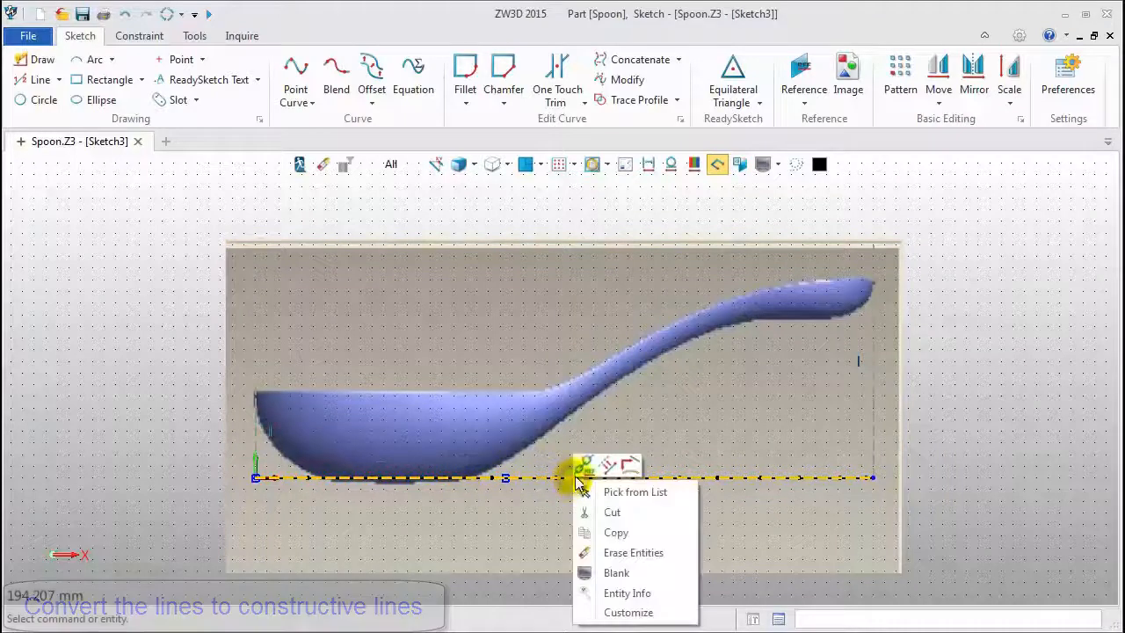
{"action": "left_click", "coordinate": [605, 570]}
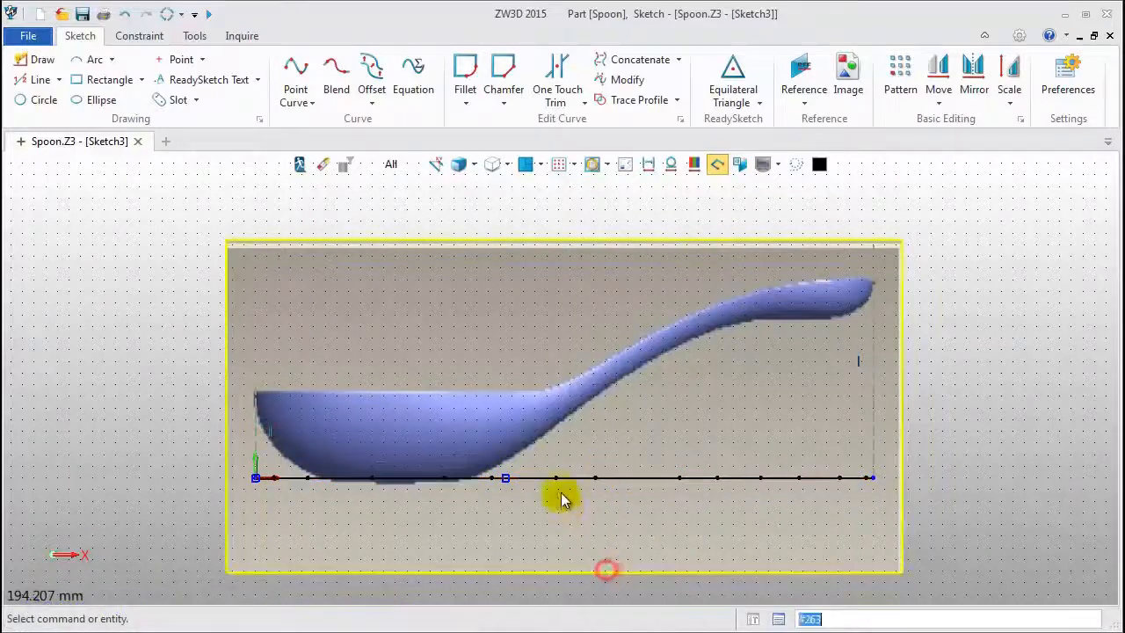
{"action": "right_click", "coordinate": [472, 478]}
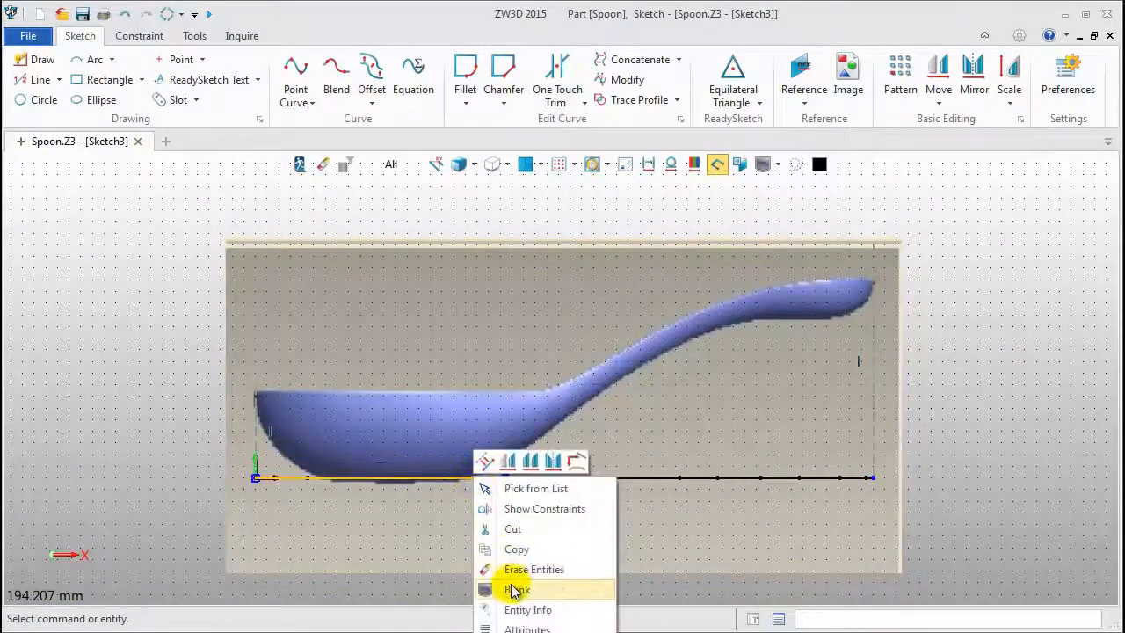
{"action": "left_click", "coordinate": [484, 461]}
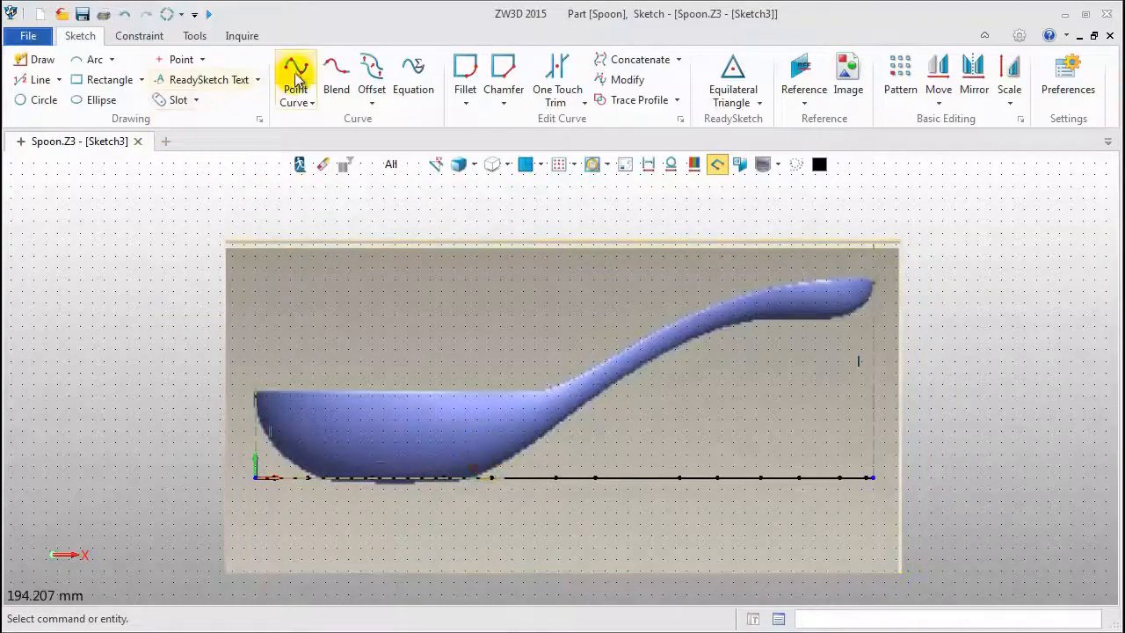
Step: Draw a horizontal line along the bowl's rim from its tip at about -0.4,37.24 to where the handle begins
{"action": "left_click", "coordinate": [41, 79]}
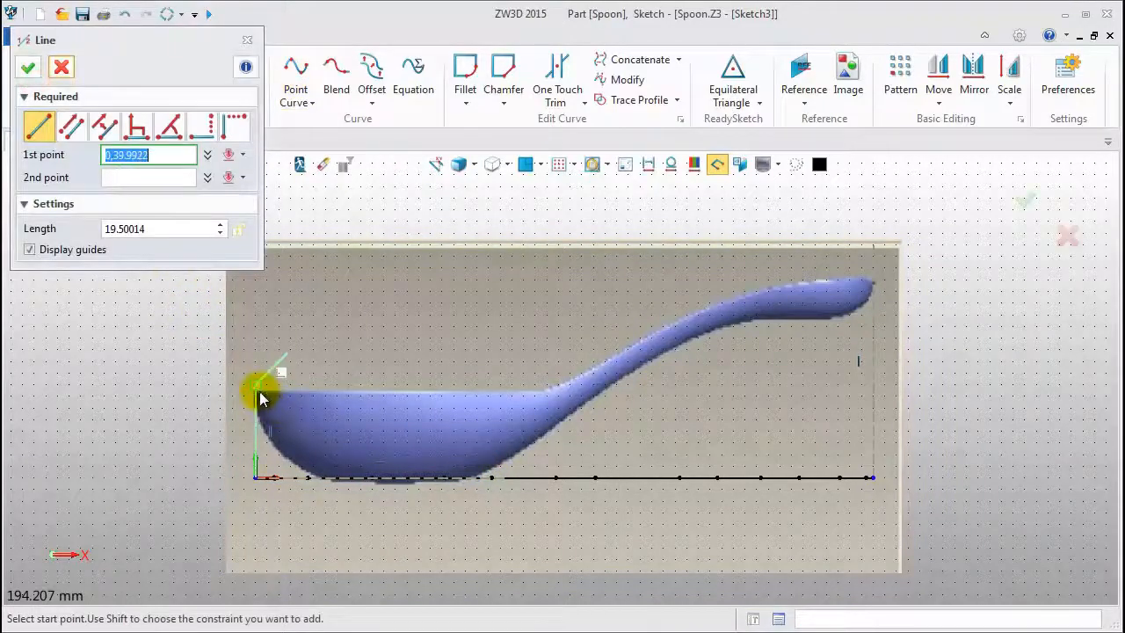
{"action": "scroll", "coordinate": [257, 400], "scroll_direction": "up", "scroll_amount": 4}
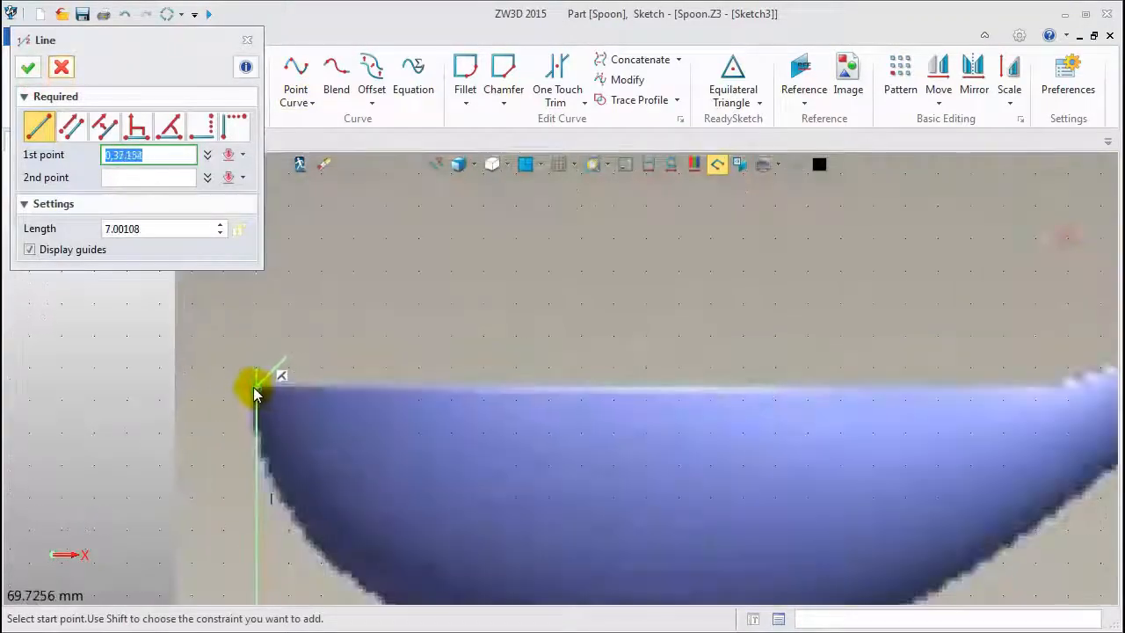
{"action": "scroll", "coordinate": [254, 392], "scroll_direction": "up", "scroll_amount": 3}
{"action": "left_click", "coordinate": [251, 376]}
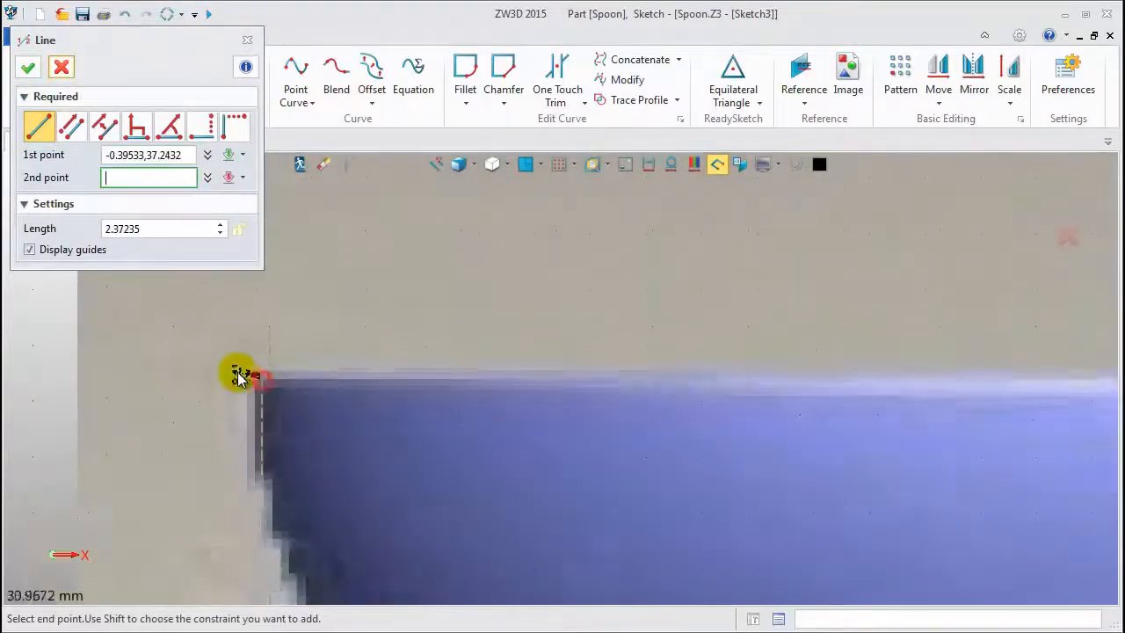
{"action": "scroll", "coordinate": [482, 402], "scroll_direction": "down", "scroll_amount": 2}
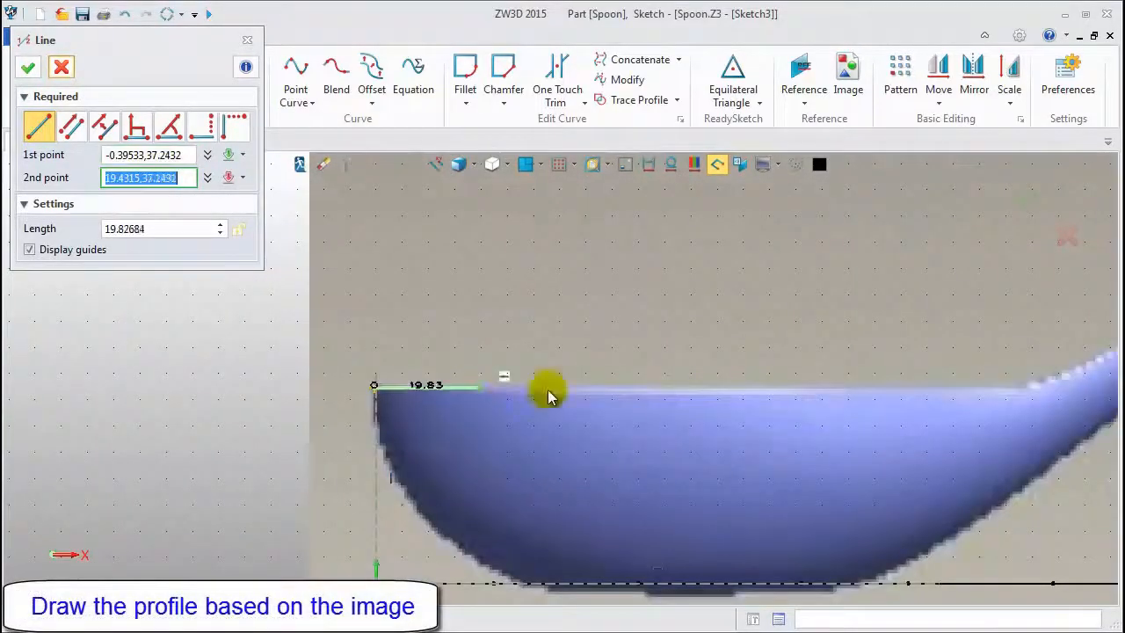
{"action": "middle_click", "coordinate": [1009, 387]}
Step: Trace the handle's upper edge with an open degree 3 point curve from the rim line's end to the vertical construction line at about 265.09,85.98
{"action": "middle_click_drag", "start_coordinate": [1017, 343], "coordinate": [569, 365]}
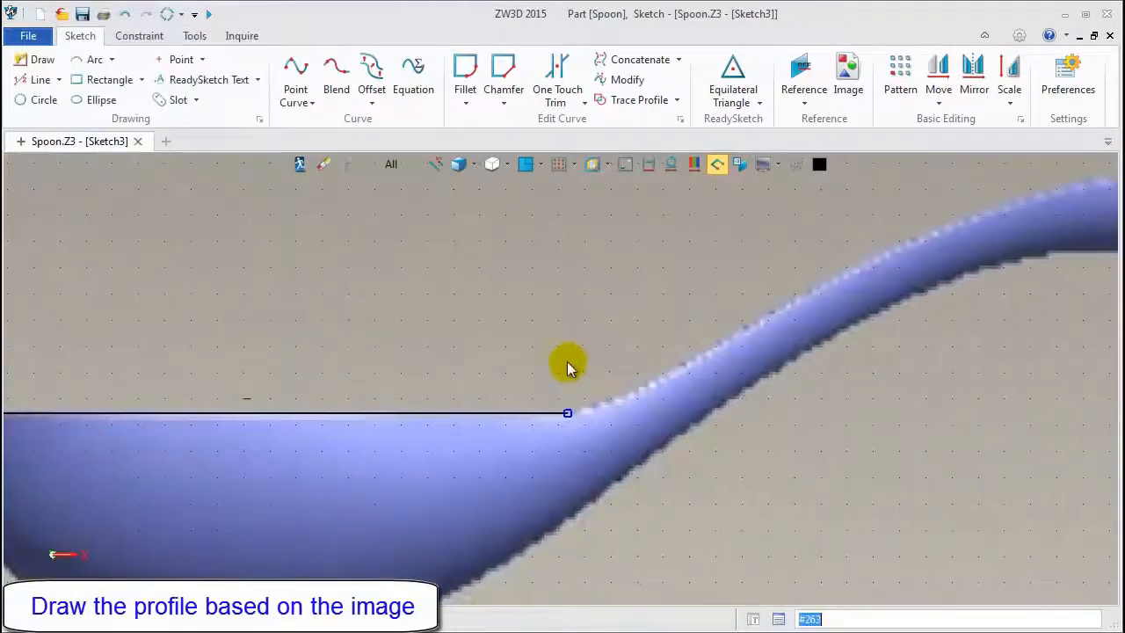
{"action": "left_click", "coordinate": [295, 81]}
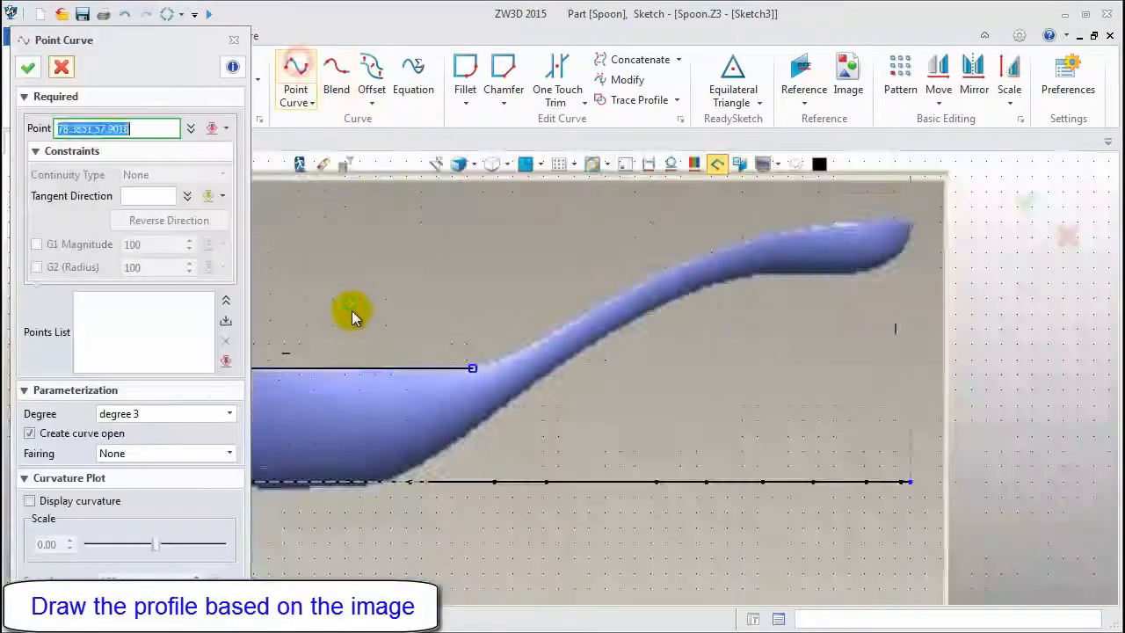
{"action": "left_click", "coordinate": [476, 368]}
{"action": "scroll", "coordinate": [514, 353], "scroll_direction": "up", "scroll_amount": 3}
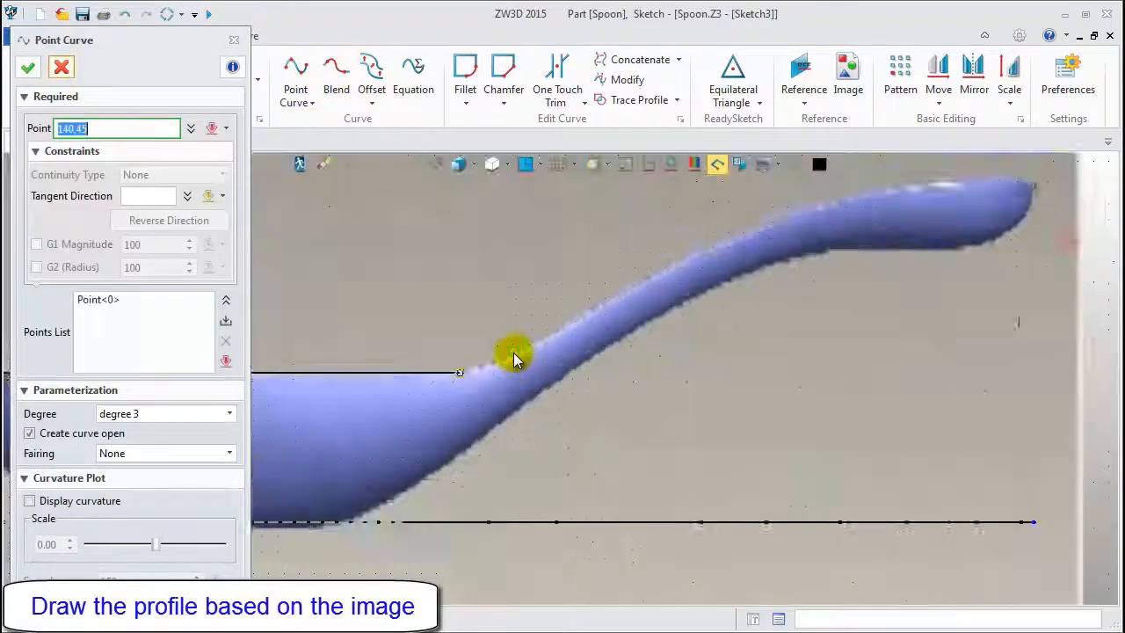
{"action": "left_click", "coordinate": [612, 311]}
{"action": "middle_click_drag", "start_coordinate": [572, 322], "coordinate": [466, 434]}
{"action": "scroll", "coordinate": [505, 374], "scroll_direction": "down", "scroll_amount": 2}
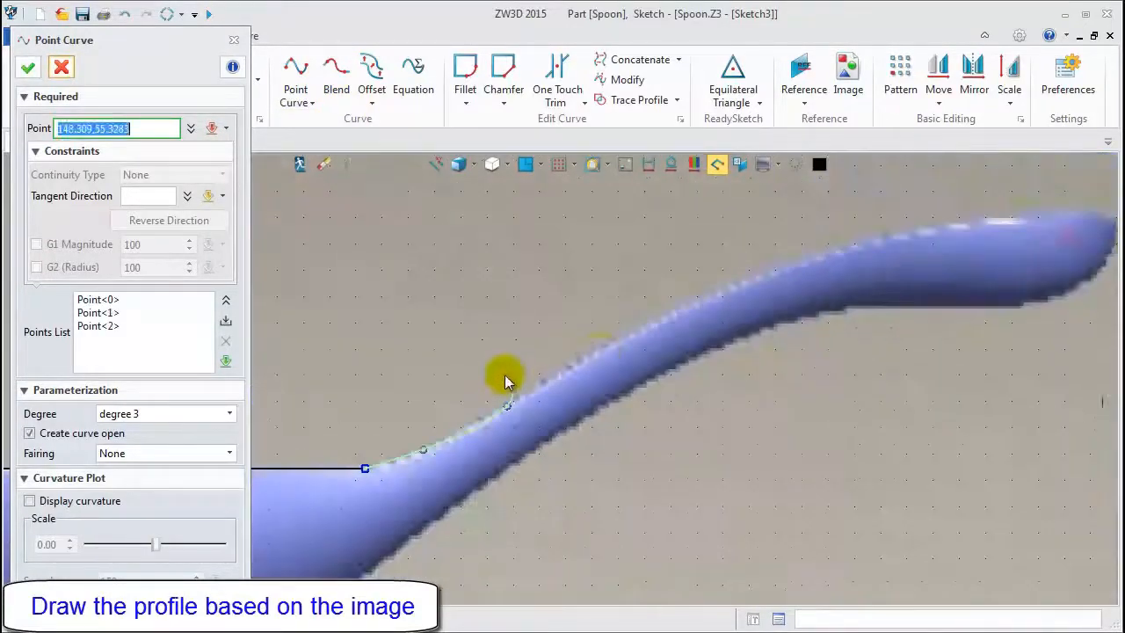
{"action": "left_click", "coordinate": [651, 326]}
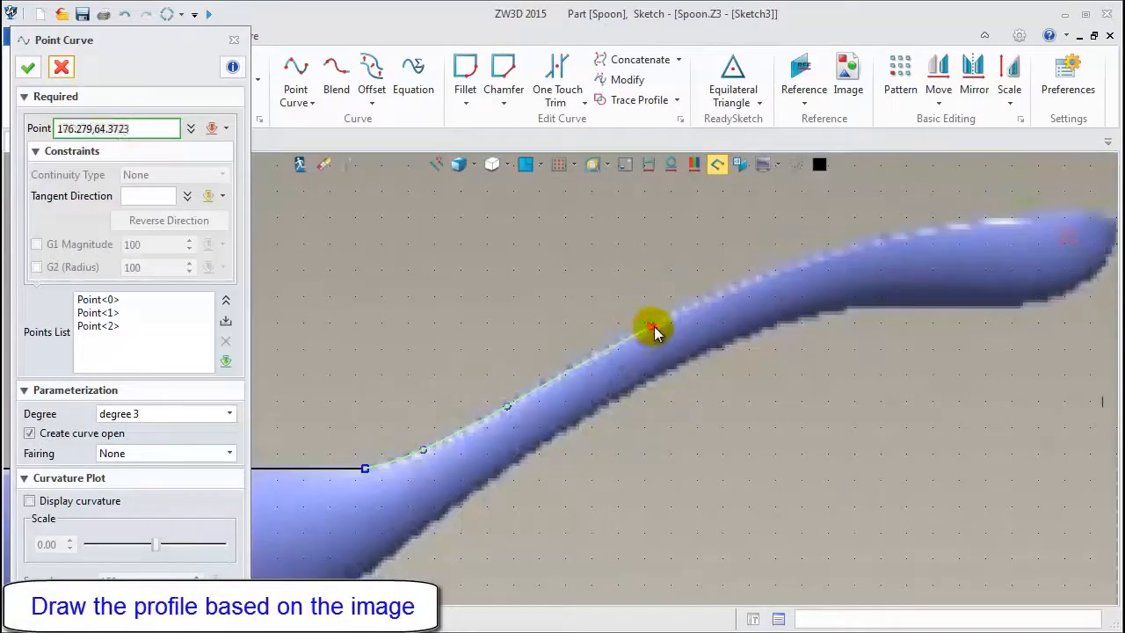
{"action": "left_click", "coordinate": [767, 279]}
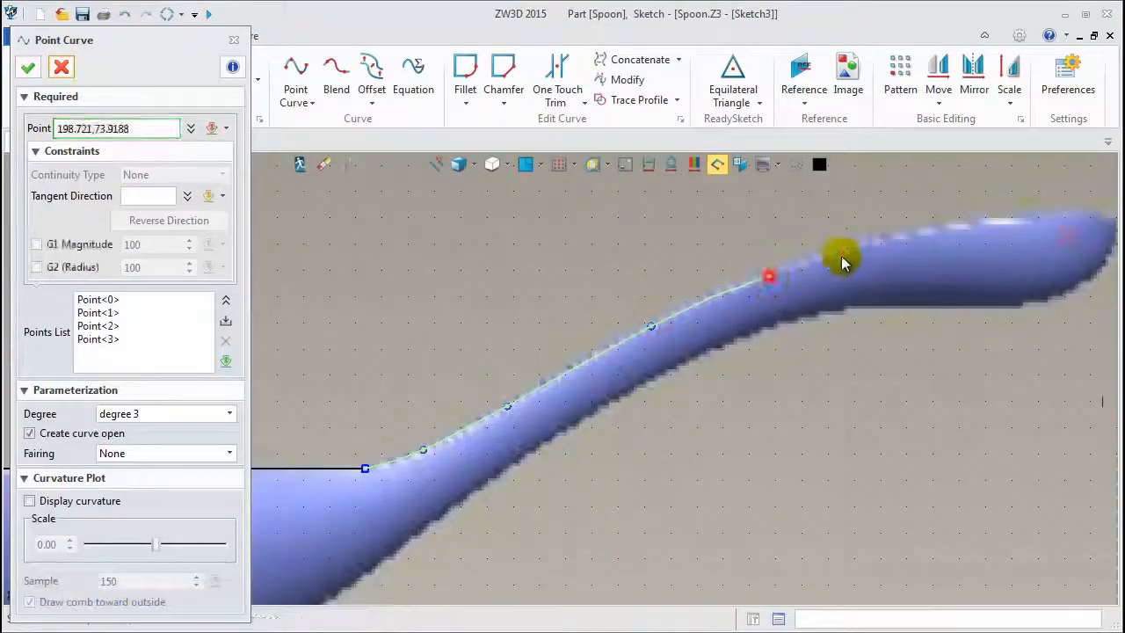
{"action": "left_click", "coordinate": [888, 238]}
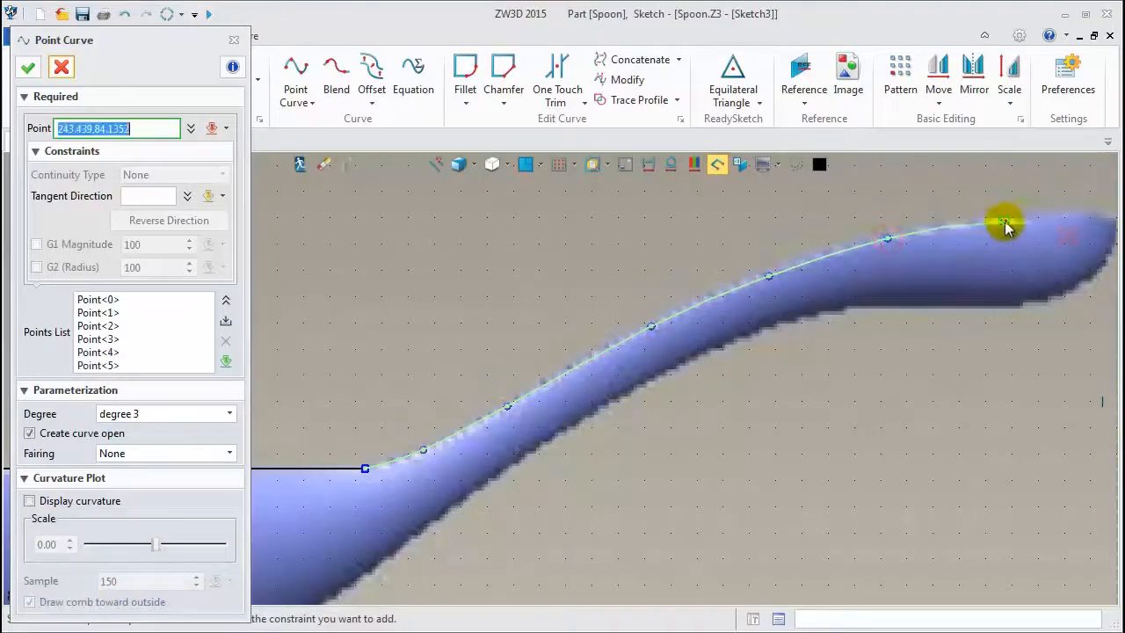
{"action": "left_click", "coordinate": [987, 221]}
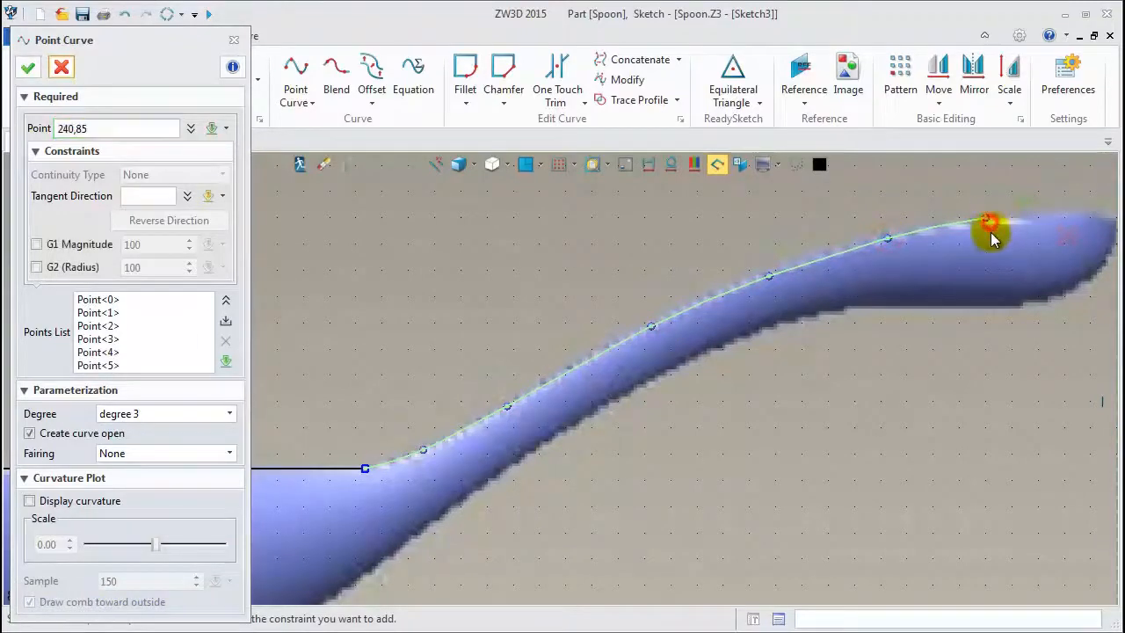
{"action": "middle_click_drag", "start_coordinate": [988, 222], "coordinate": [744, 283]}
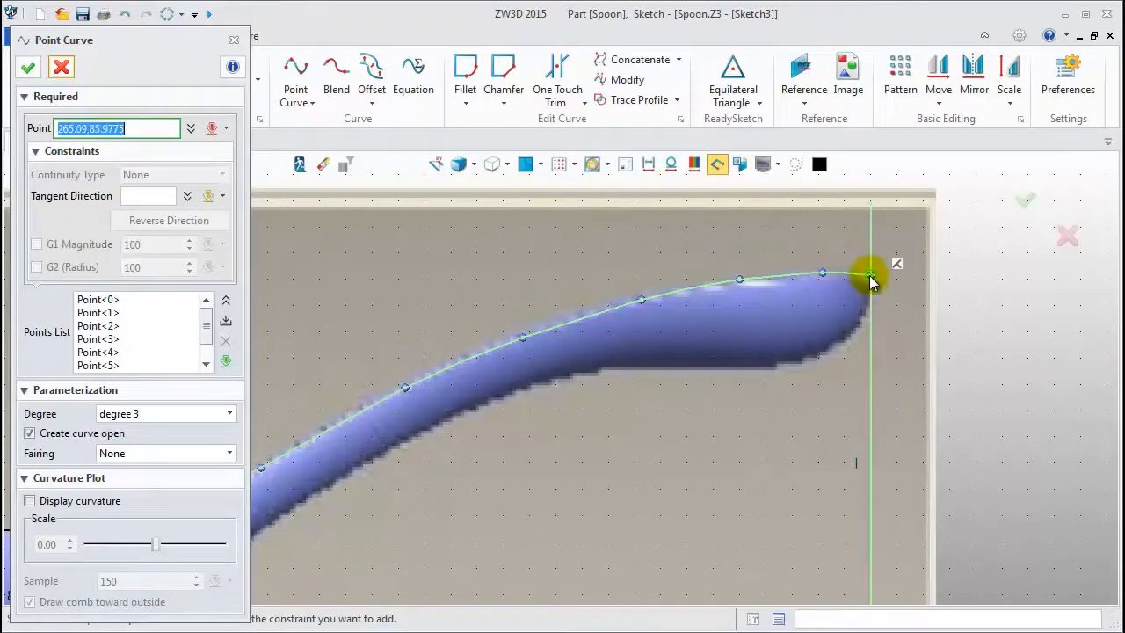
{"action": "scroll", "coordinate": [907, 279], "scroll_direction": "down", "scroll_amount": 2}
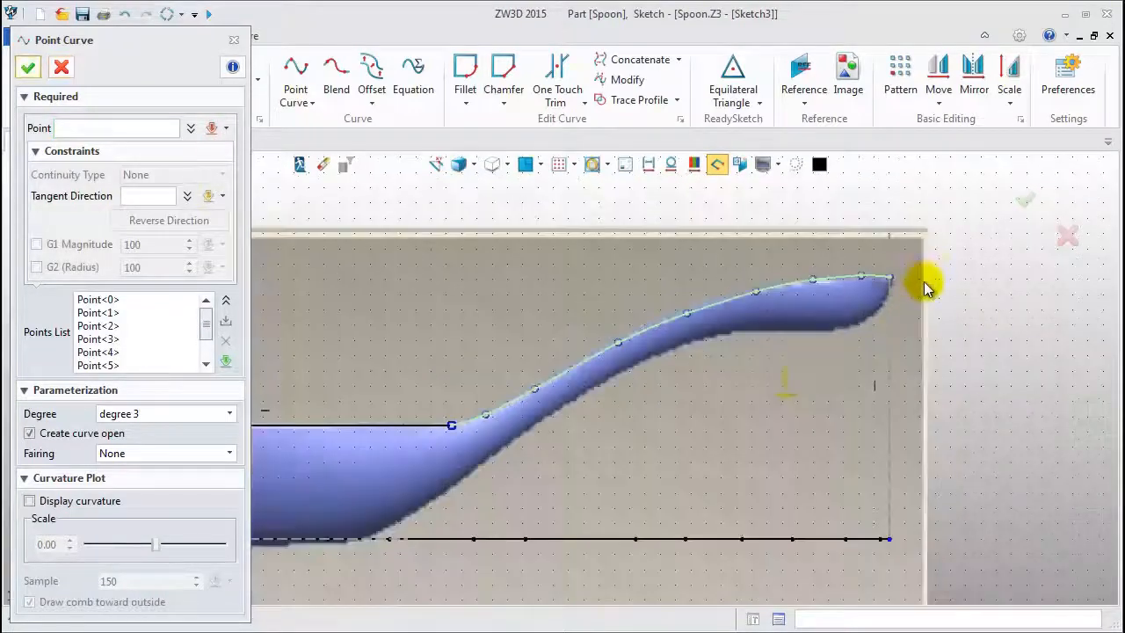
{"action": "middle_click", "coordinate": [713, 434]}
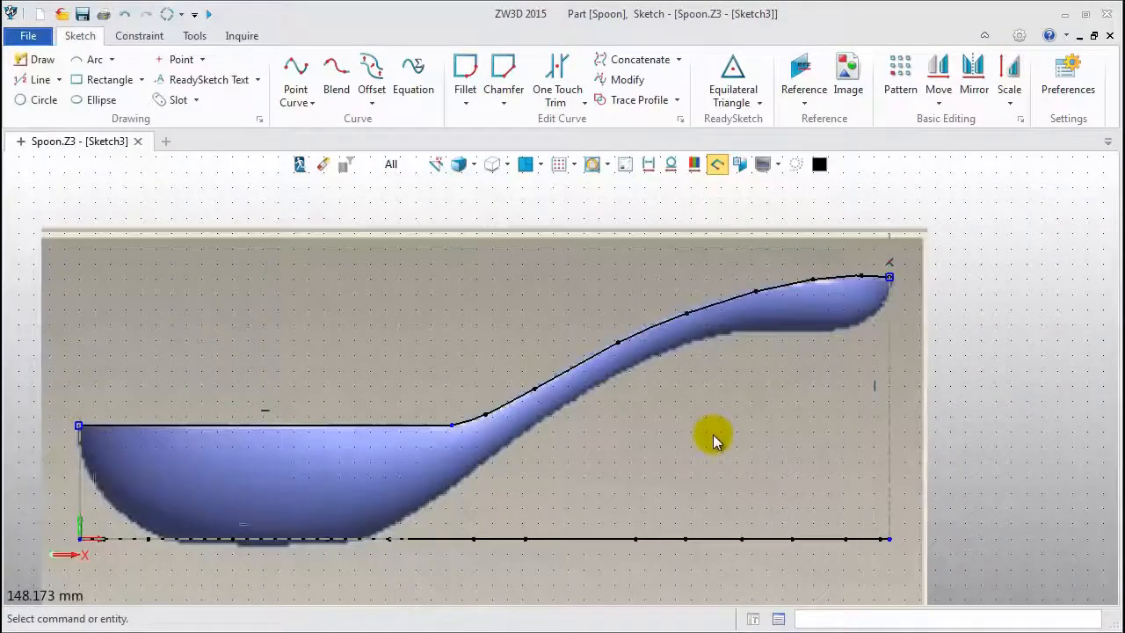
{"action": "left_click", "coordinate": [465, 70]}
{"action": "left_click", "coordinate": [473, 423]}
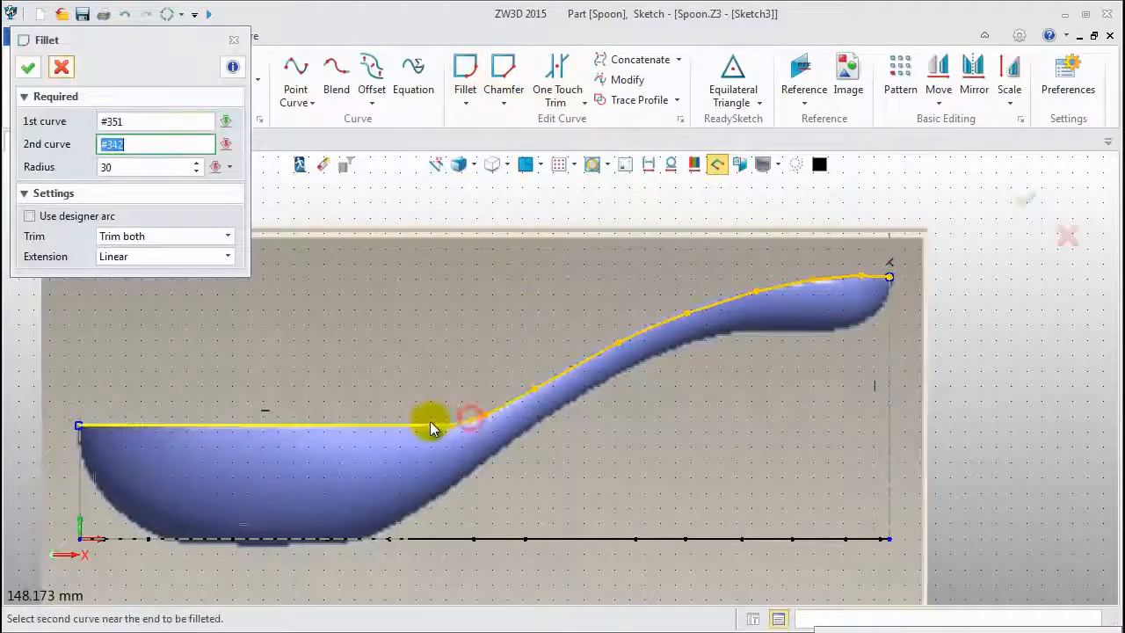
{"action": "left_click", "coordinate": [431, 426]}
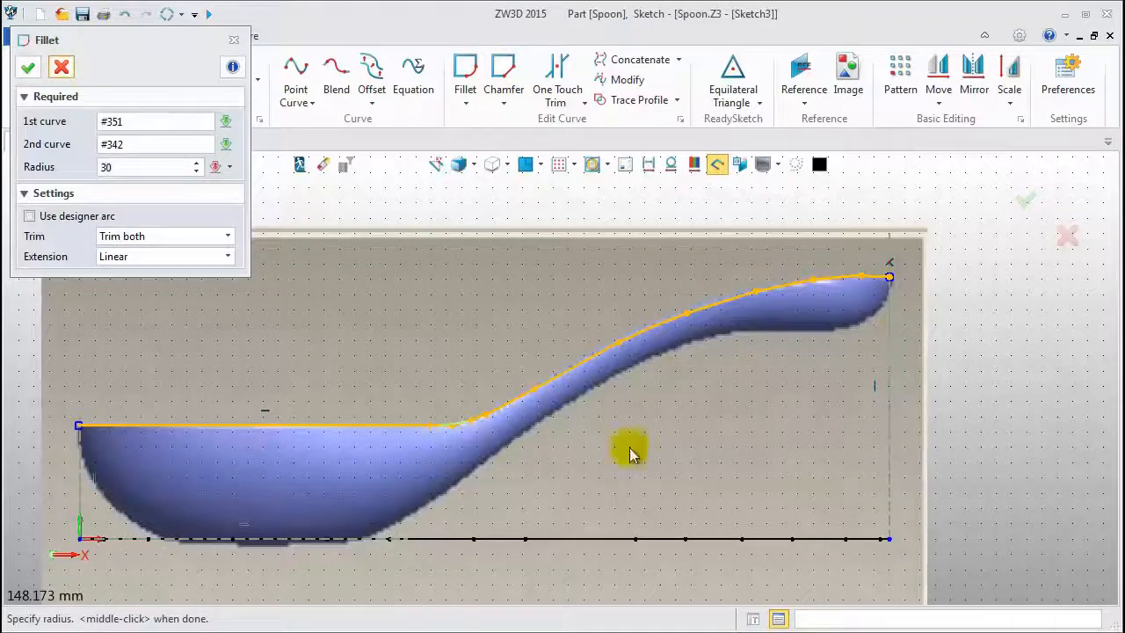
{"action": "left_click", "coordinate": [234, 40]}
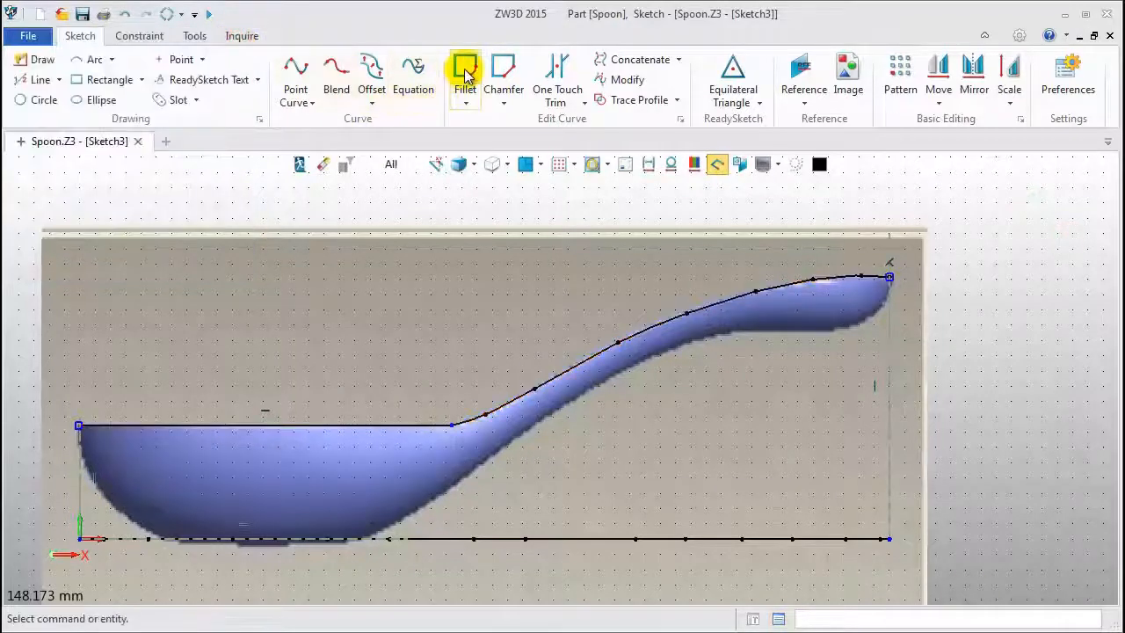
Step: Fillet the corner between the bowl's rim line and the handle's upper curve with a 30 mm radius, trimming both
{"action": "left_click", "coordinate": [465, 75]}
{"action": "left_click", "coordinate": [410, 427]}
{"action": "left_click", "coordinate": [473, 428]}
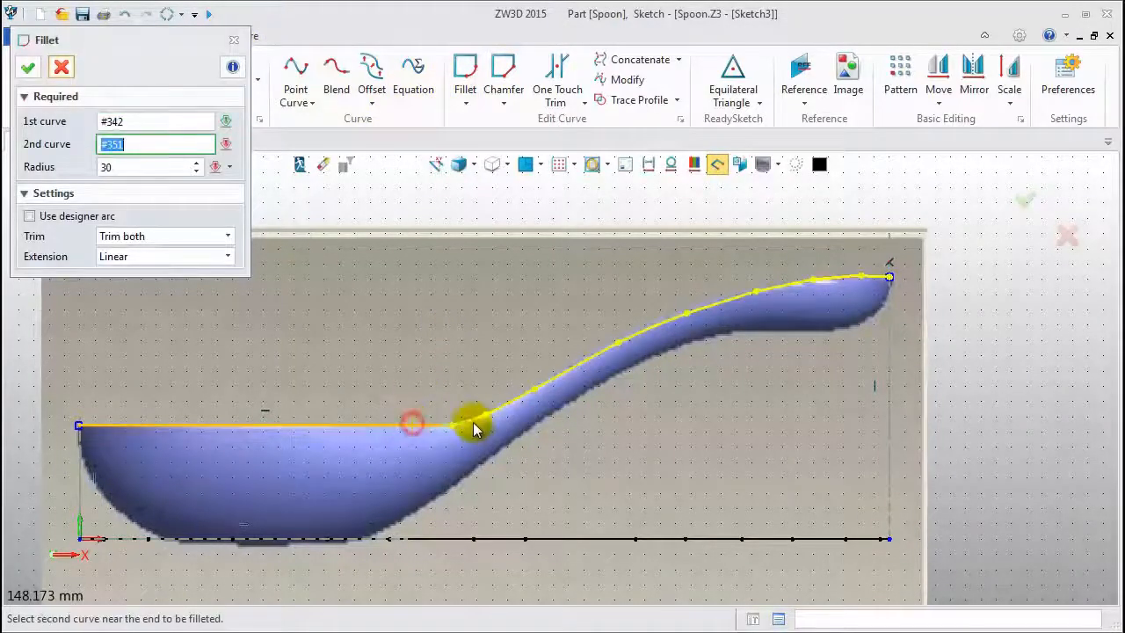
{"action": "left_click", "coordinate": [28, 68]}
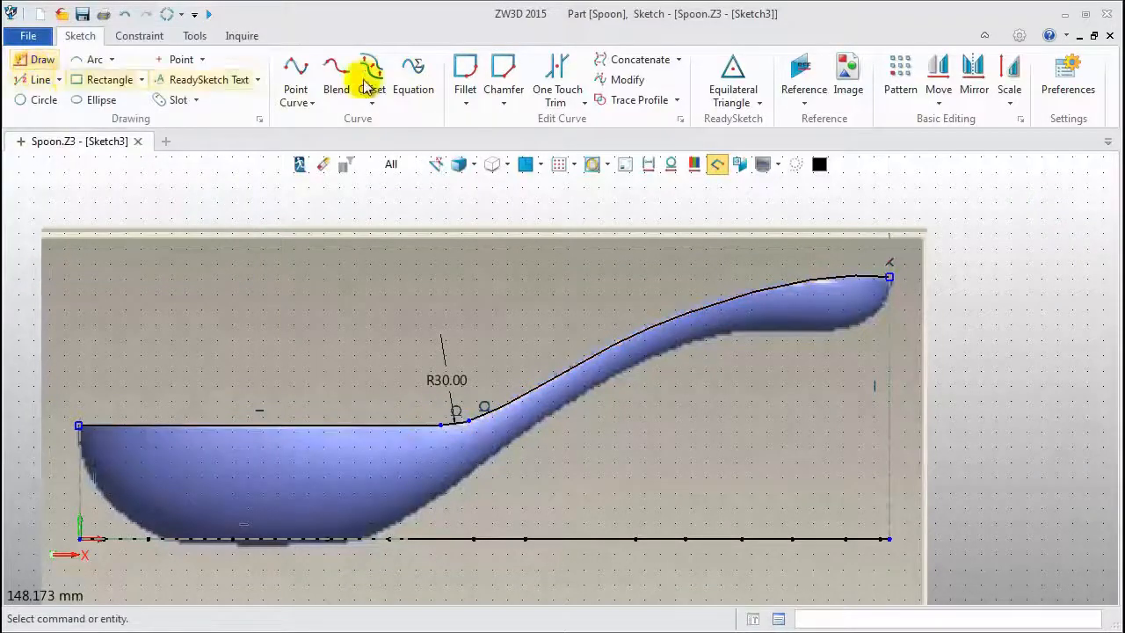
Step: Concatenate the rim line, the fillet and the handle's upper curve into one curve with continuity None and the Local method
{"action": "left_click", "coordinate": [629, 59]}
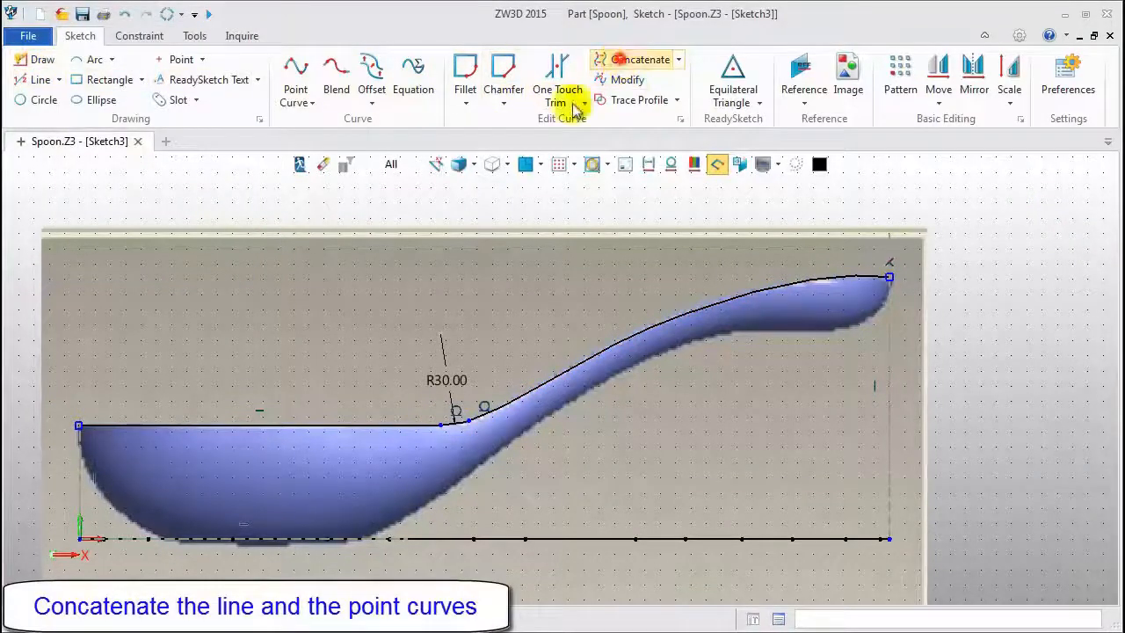
{"action": "left_click", "coordinate": [351, 426]}
{"action": "left_click", "coordinate": [475, 415]}
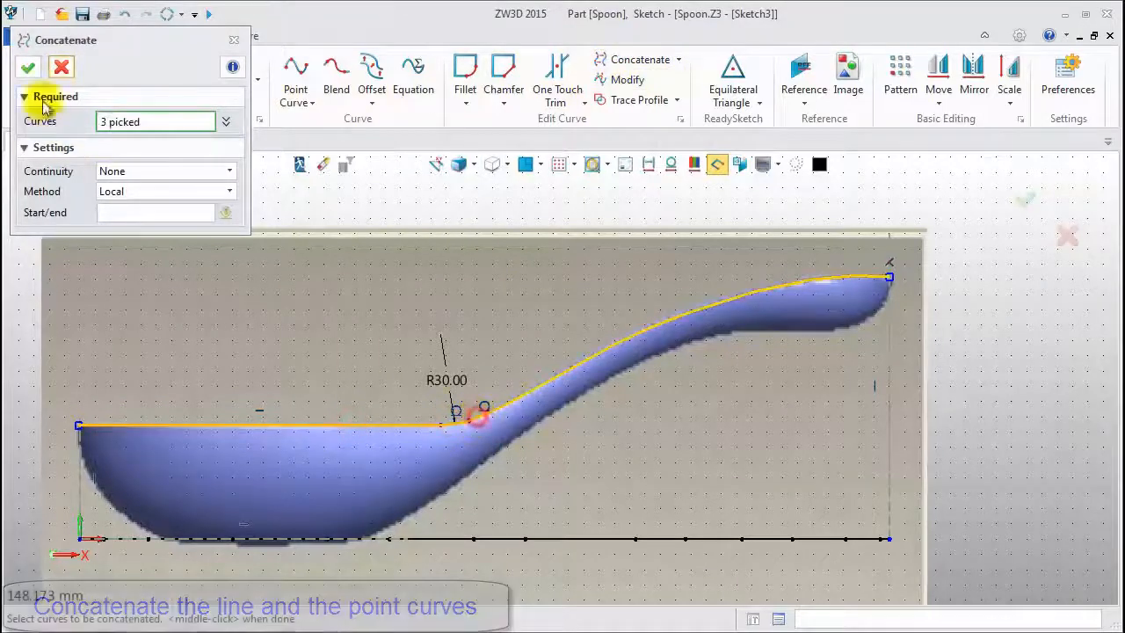
{"action": "left_click", "coordinate": [28, 68]}
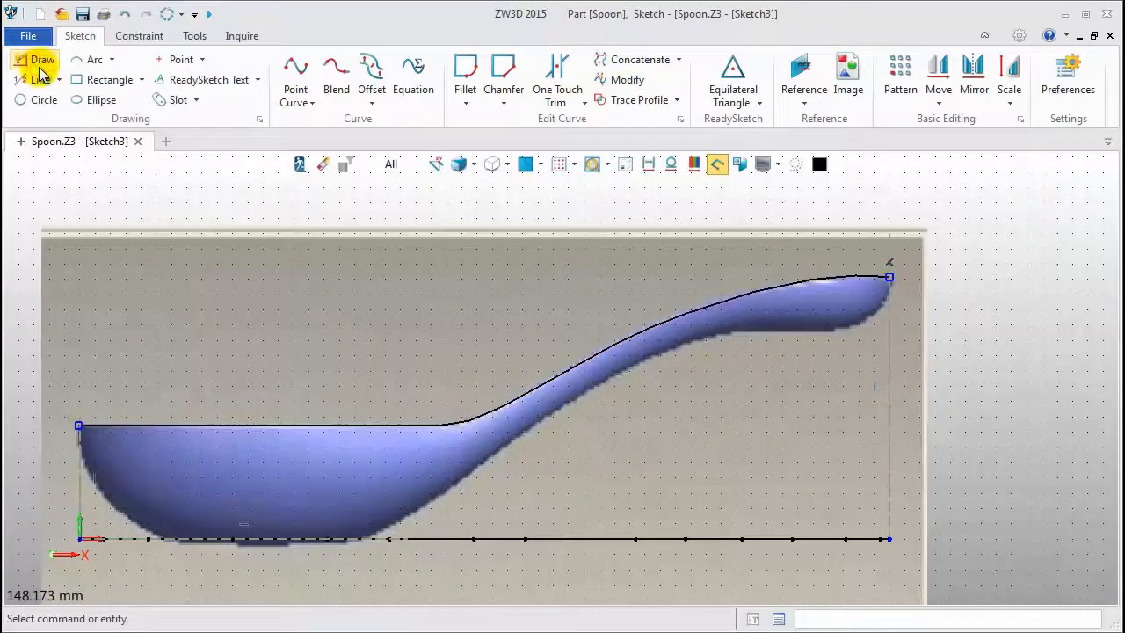
Step: Trace the bowl's front edge with an open degree 3 point curve from the rim's tip to the base line at about 28.39,0
{"action": "left_click", "coordinate": [295, 70]}
{"action": "mouse_move", "coordinate": [395, 371]}
{"action": "middle_mouse_down"}
{"action": "mouse_move", "coordinate": [673, 363]}
{"action": "mouse_move", "coordinate": [666, 347]}
{"action": "mouse_move", "coordinate": [573, 347]}
{"action": "middle_mouse_up"}
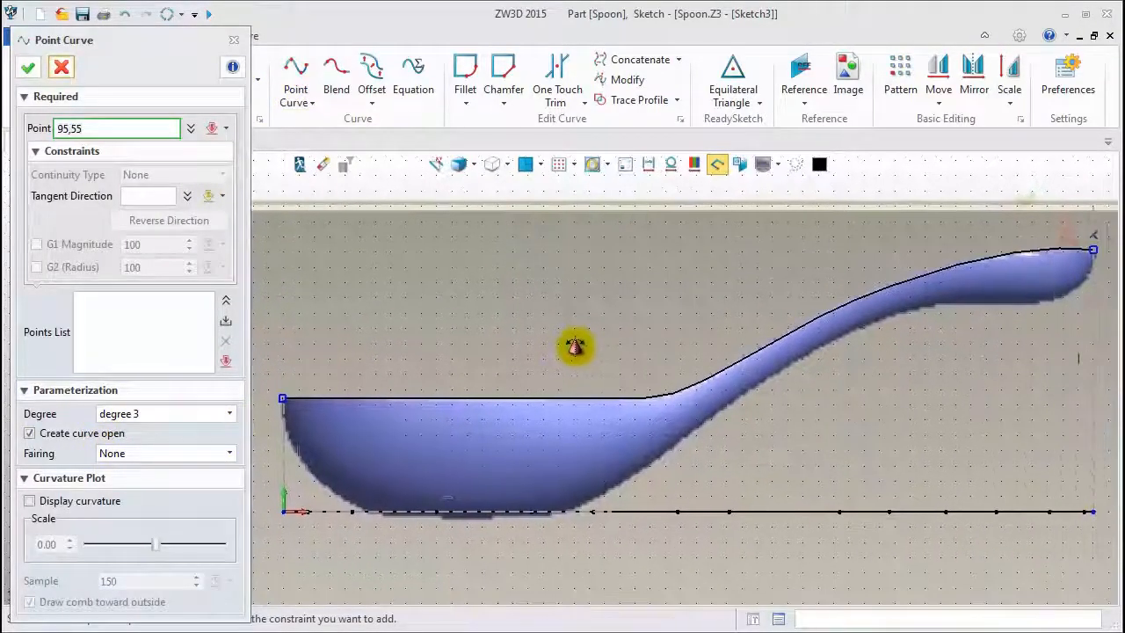
{"action": "left_click", "coordinate": [281, 400]}
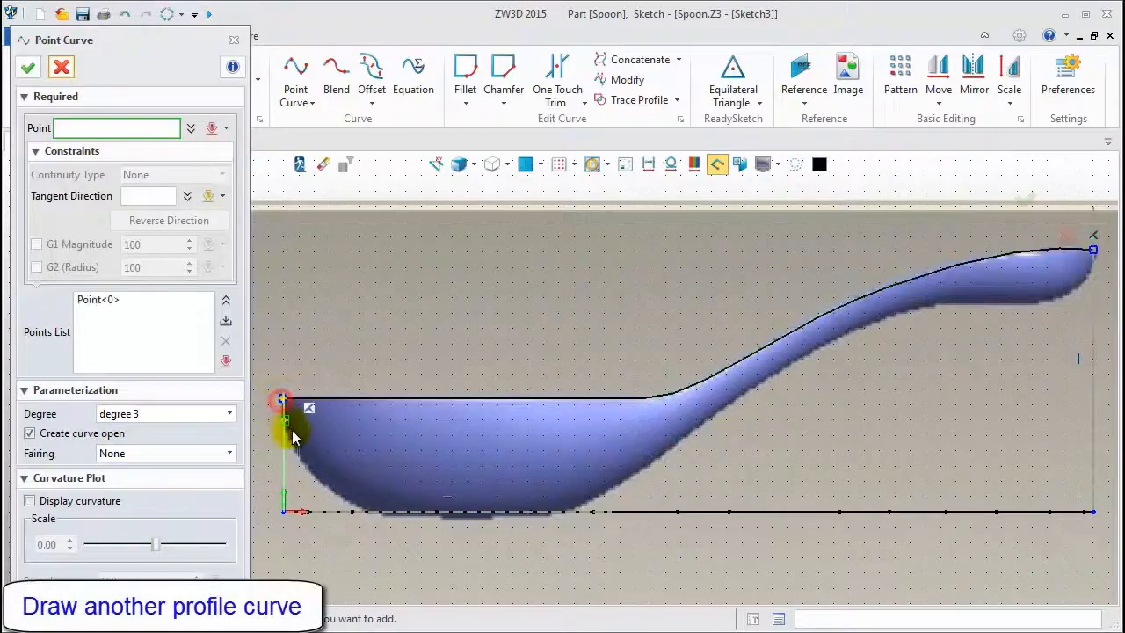
{"action": "left_click", "coordinate": [295, 447]}
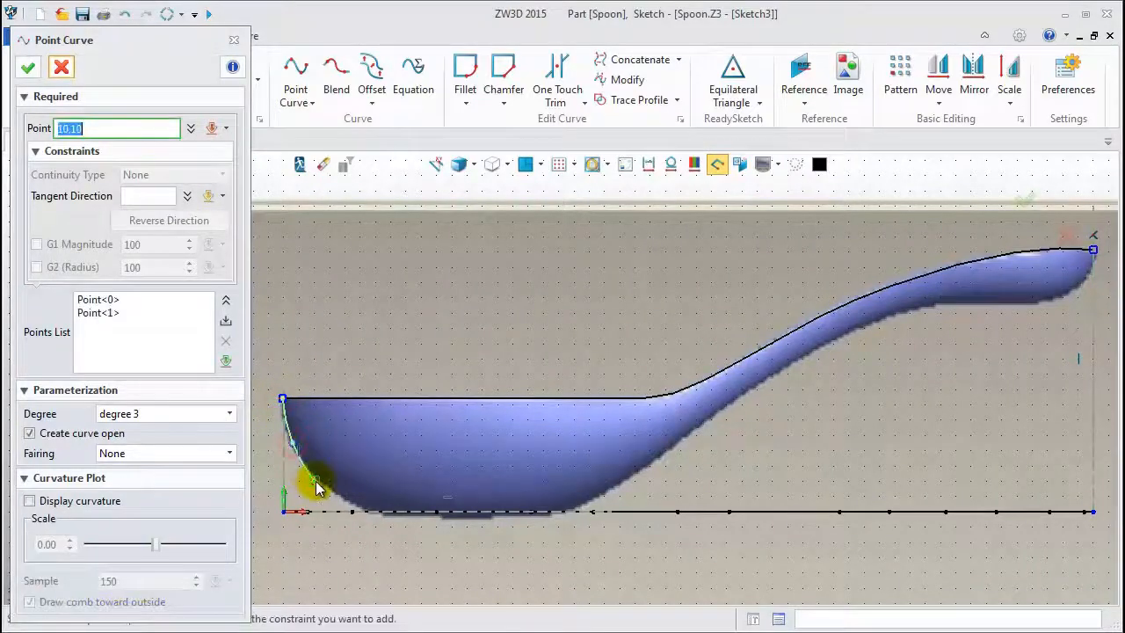
{"action": "left_click", "coordinate": [322, 484]}
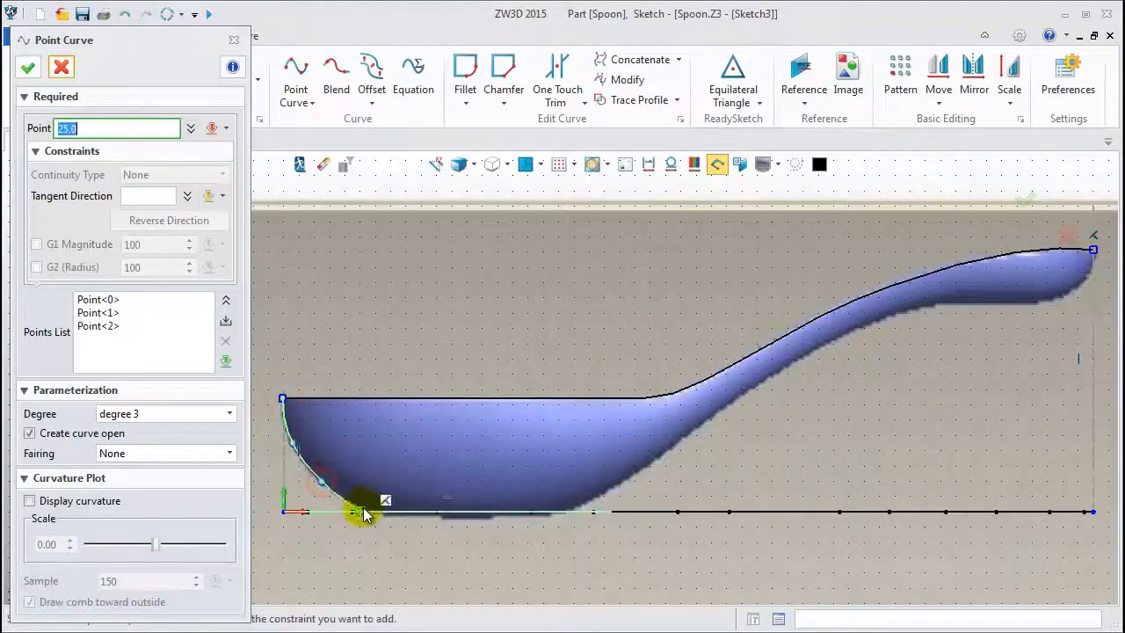
{"action": "scroll", "coordinate": [372, 515], "scroll_direction": "up", "scroll_amount": 2}
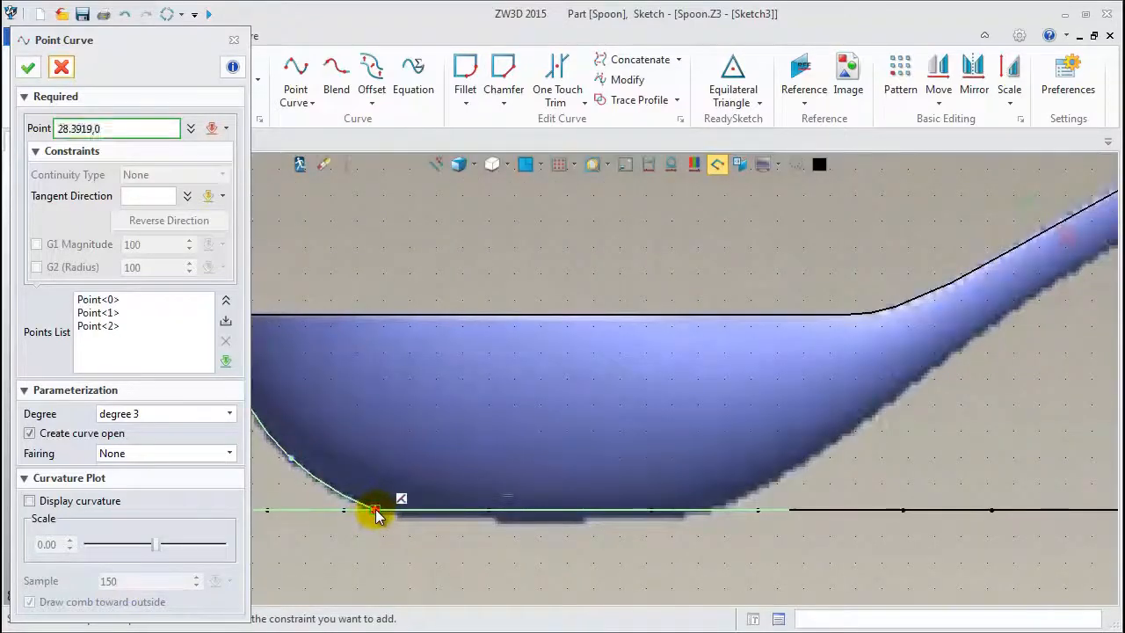
{"action": "left_click", "coordinate": [376, 515]}
{"action": "scroll", "coordinate": [372, 518], "scroll_direction": "down", "scroll_amount": 1}
{"action": "middle_click", "coordinate": [372, 527]}
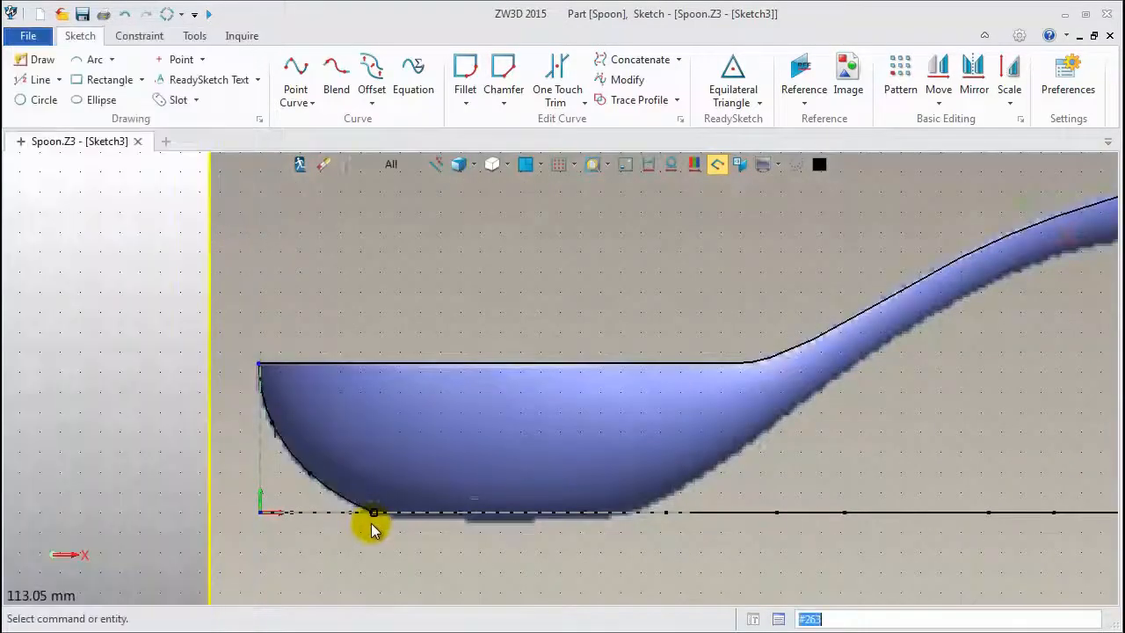
Step: Trace the spoon's underside with an open degree 3 point curve from the base line at about 92.80,0 up along the handle's lower edge
{"action": "middle_click", "coordinate": [371, 525]}
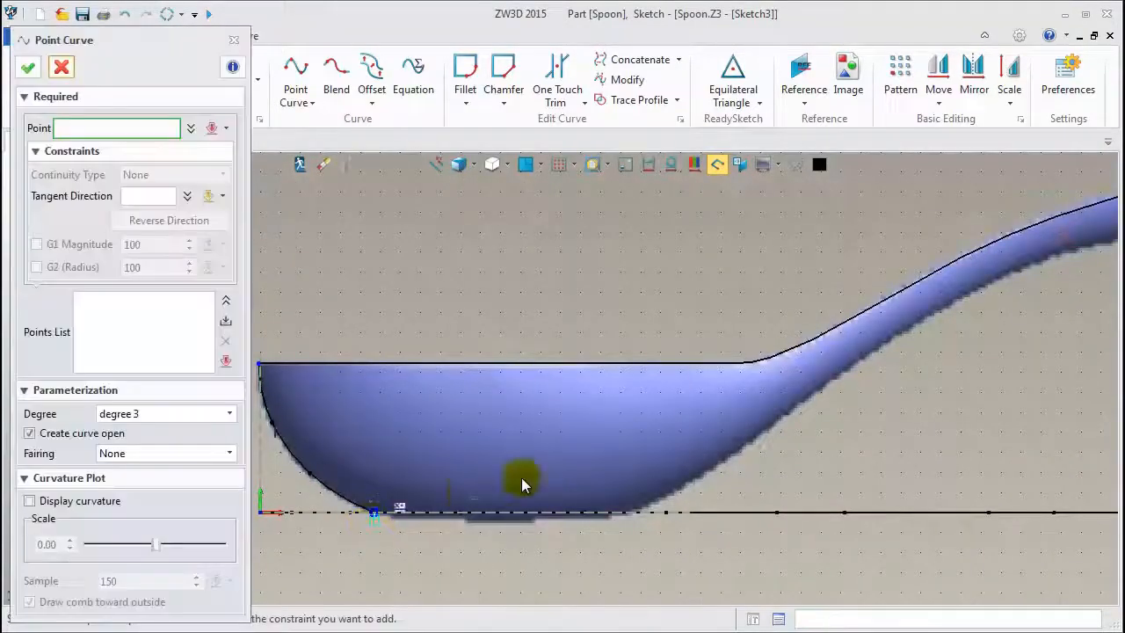
{"action": "left_click", "coordinate": [633, 513]}
{"action": "left_click", "coordinate": [674, 492]}
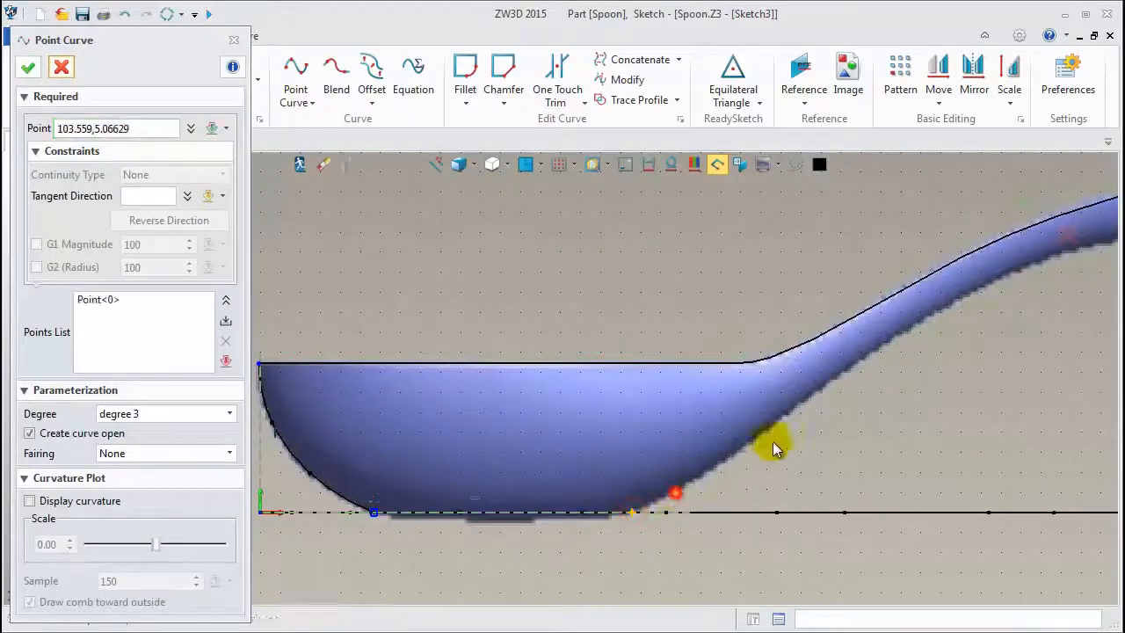
{"action": "left_click", "coordinate": [749, 442]}
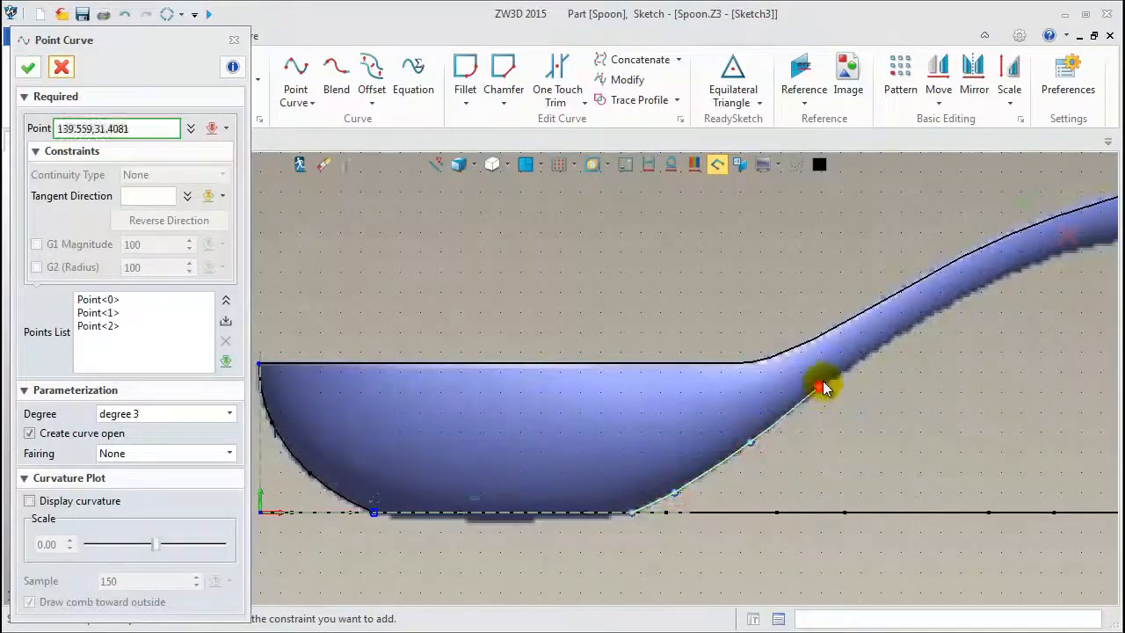
{"action": "left_click", "coordinate": [819, 387]}
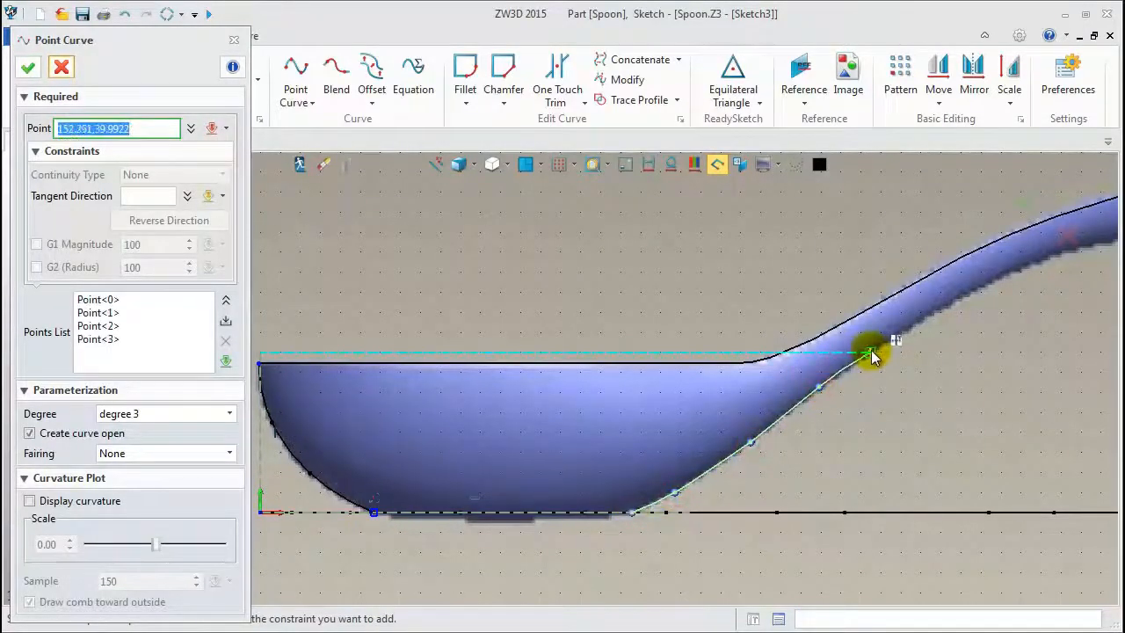
{"action": "left_click", "coordinate": [958, 304]}
{"action": "middle_click_drag", "start_coordinate": [956, 314], "coordinate": [589, 507]}
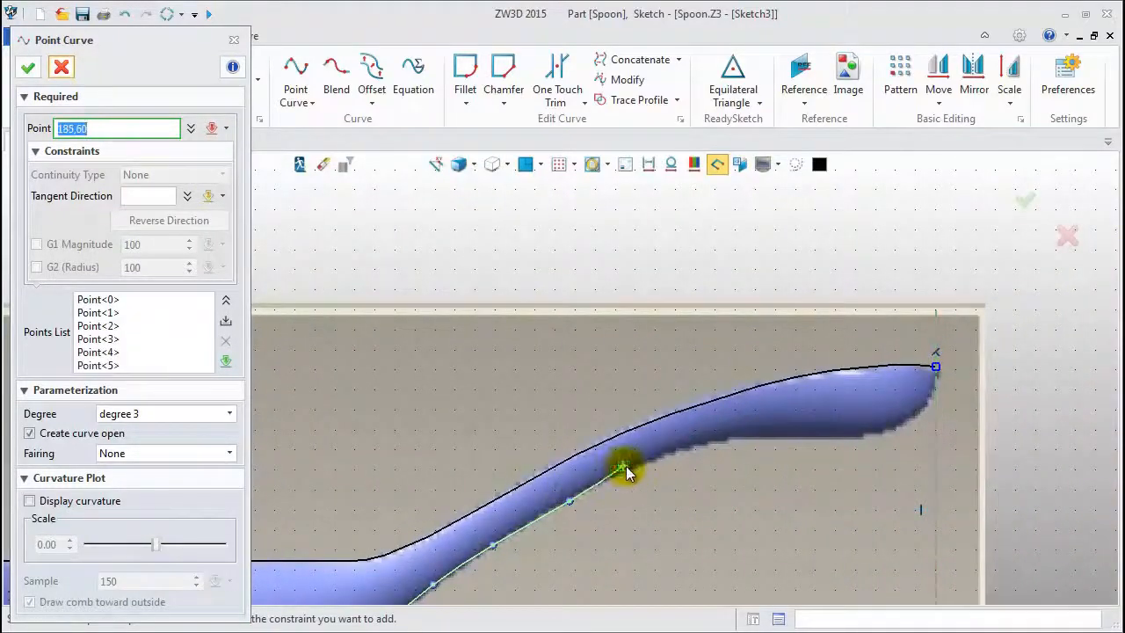
{"action": "left_click", "coordinate": [634, 466]}
{"action": "left_click", "coordinate": [716, 440]}
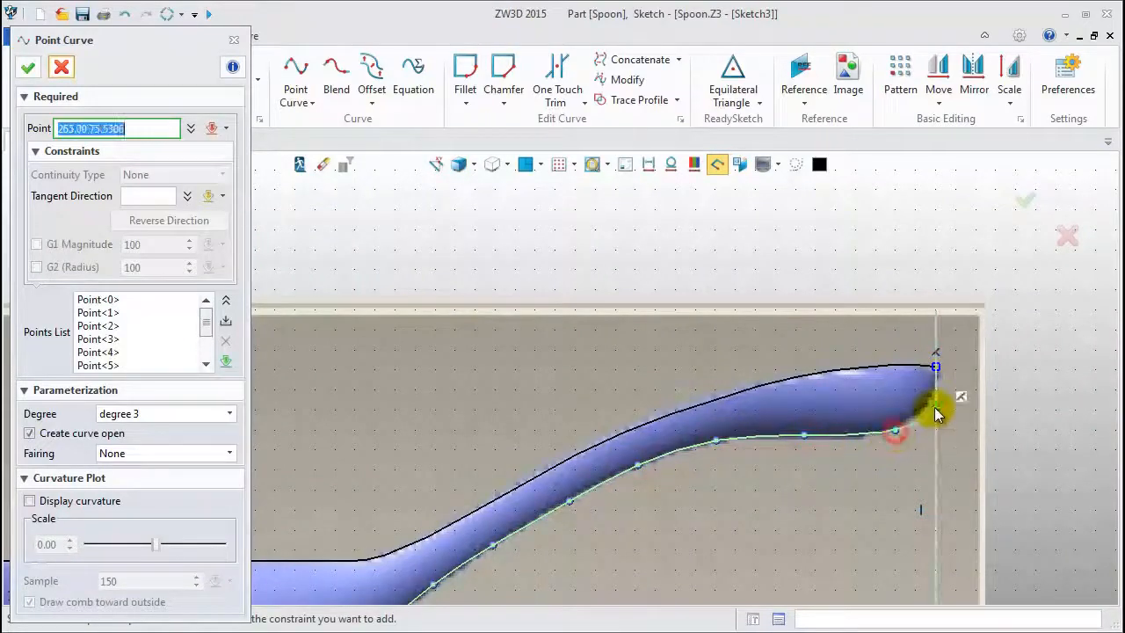
Step: Remove the misplaced last points near the handle's end and finish the underside curve around it to the upper curve's endpoint
{"action": "scroll", "coordinate": [929, 411], "scroll_direction": "up", "scroll_amount": 1}
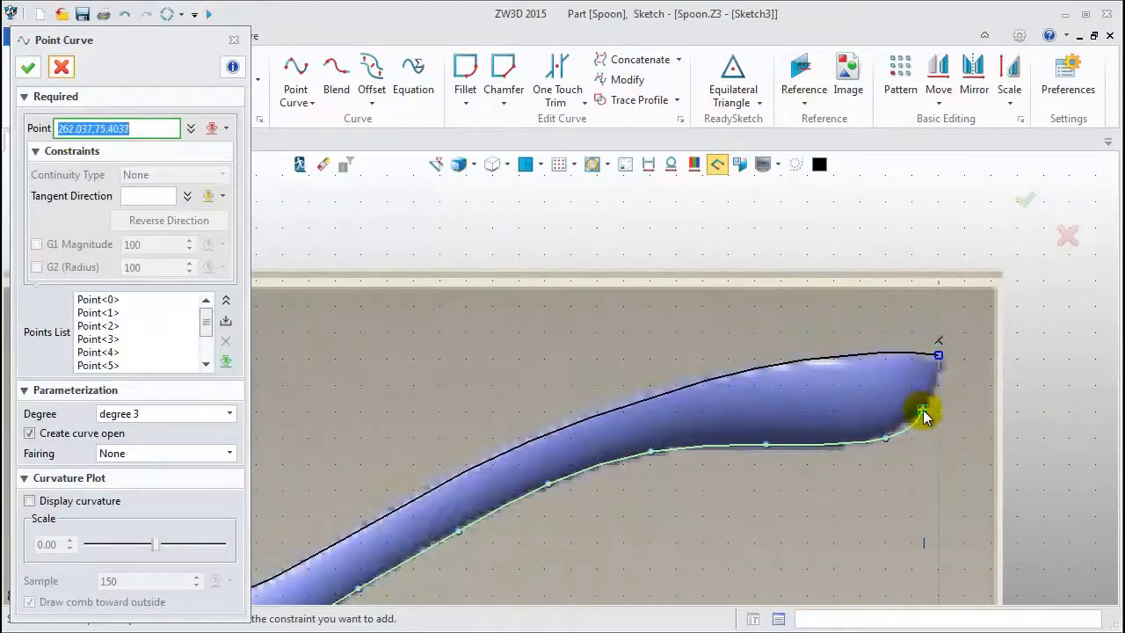
{"action": "left_click_drag", "start_coordinate": [205, 332], "coordinate": [209, 369]}
{"action": "left_click", "coordinate": [122, 365]}
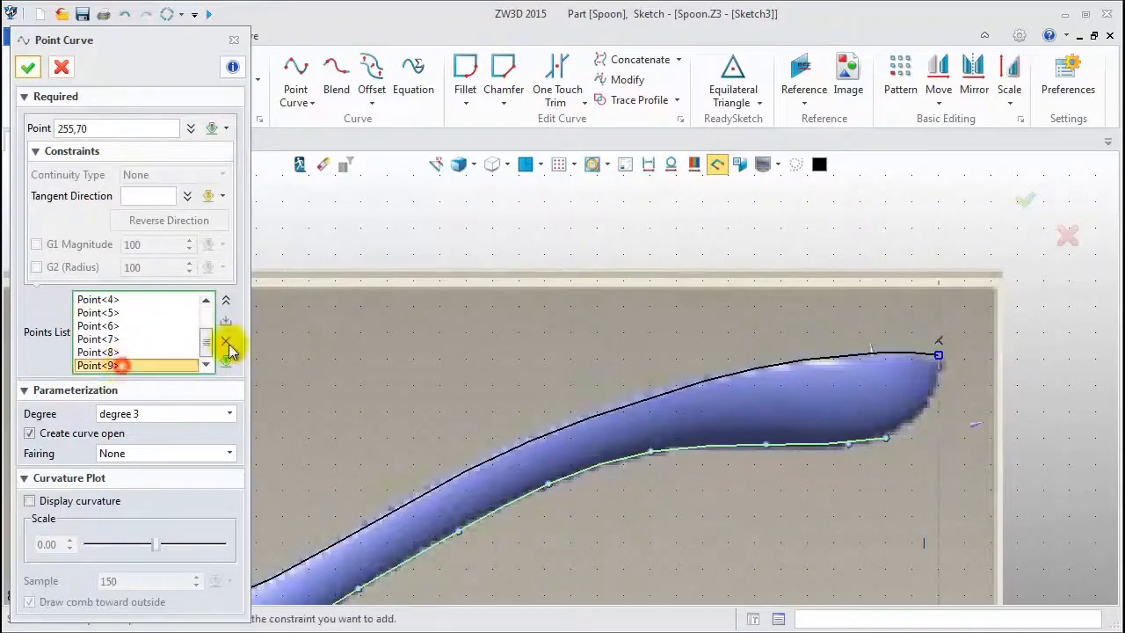
{"action": "left_click", "coordinate": [227, 343]}
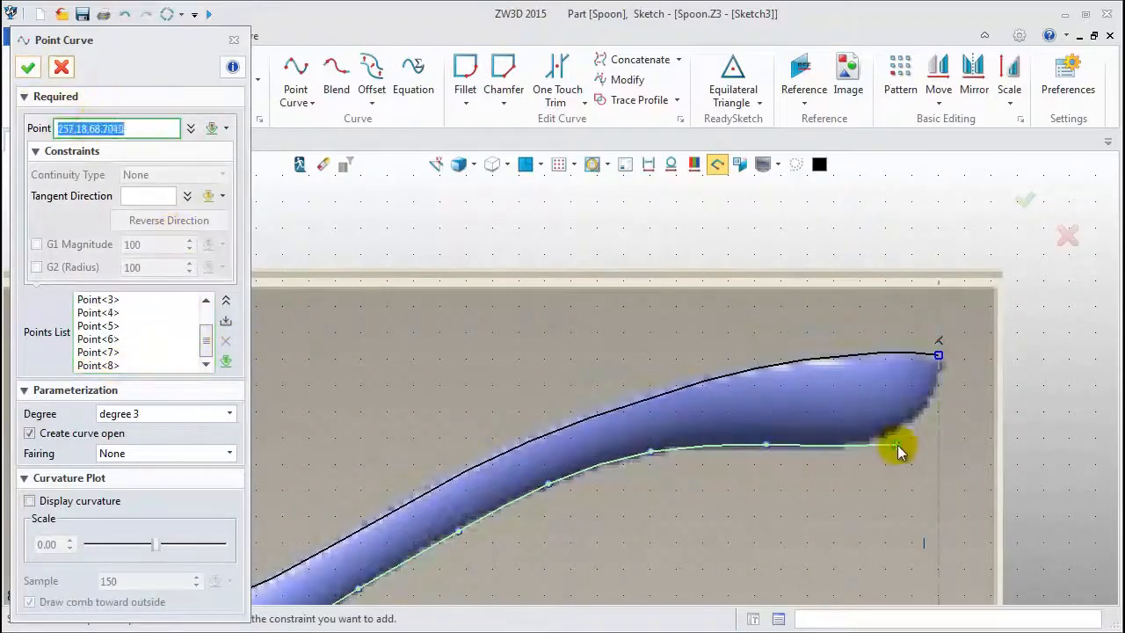
{"action": "left_click", "coordinate": [868, 437]}
{"action": "left_click", "coordinate": [918, 413]}
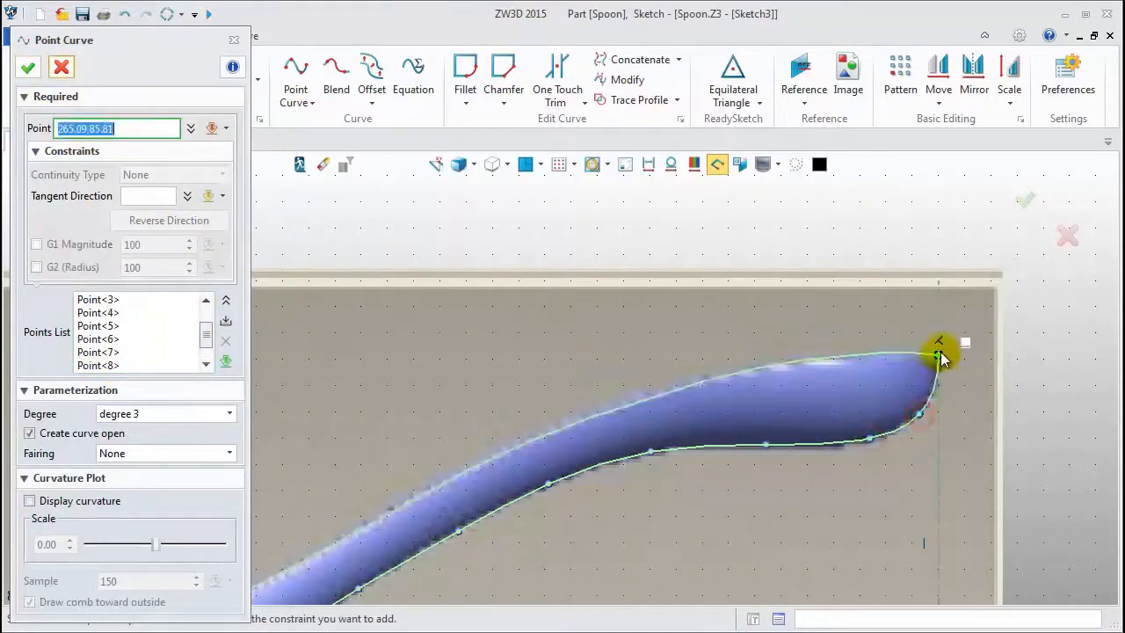
{"action": "left_click", "coordinate": [939, 358]}
{"action": "scroll", "coordinate": [975, 355], "scroll_direction": "down", "scroll_amount": 3}
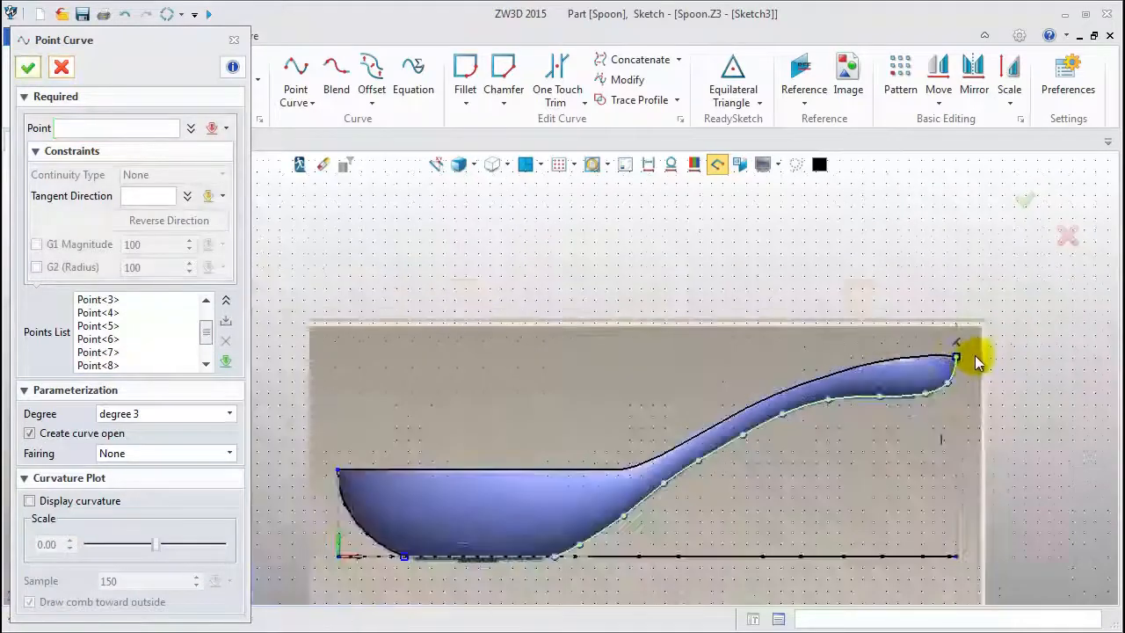
{"action": "middle_click", "coordinate": [772, 477]}
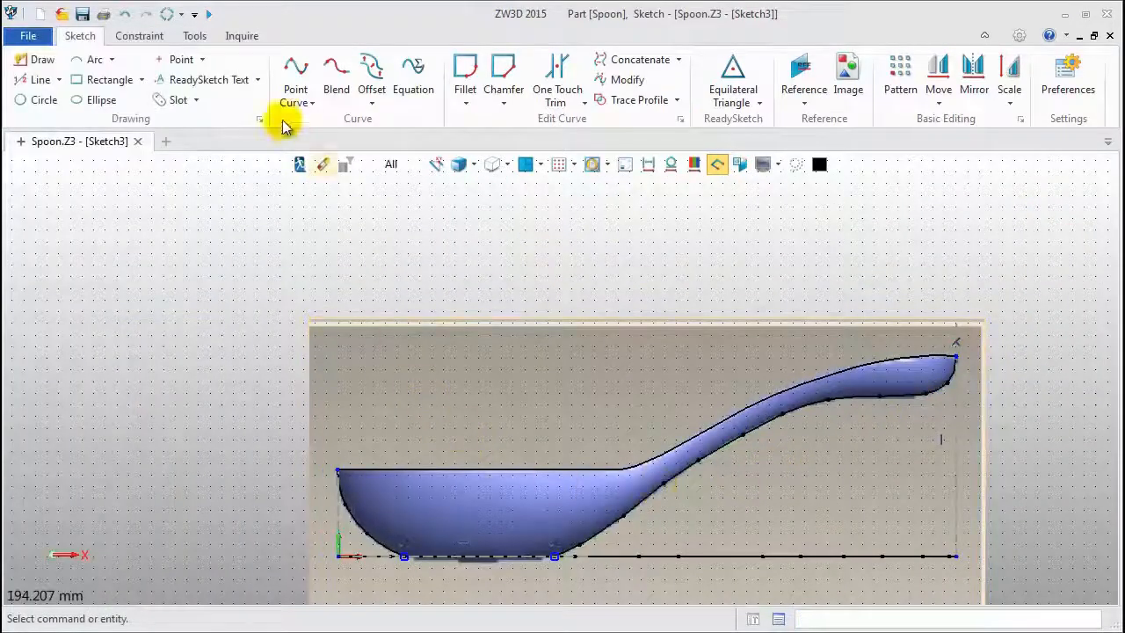
Step: Draw a horizontal line along the bowl's base from 28.3919,0 to 92.8024,0, joining the ends of the two traced curves
{"action": "left_click", "coordinate": [35, 79]}
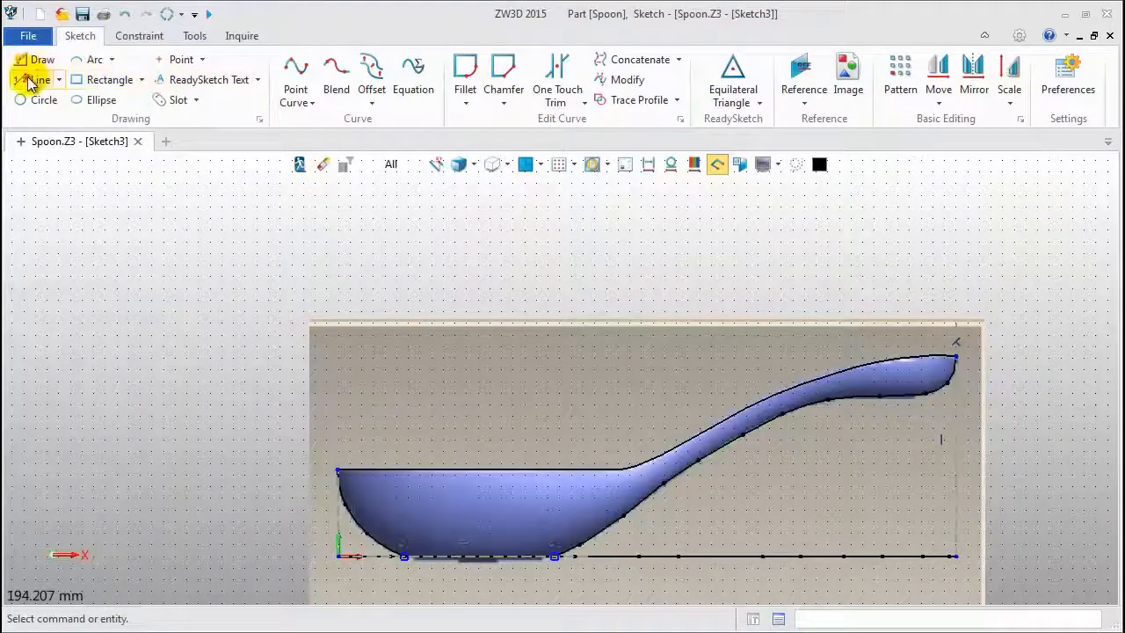
{"action": "left_click", "coordinate": [403, 558]}
{"action": "left_click", "coordinate": [556, 558]}
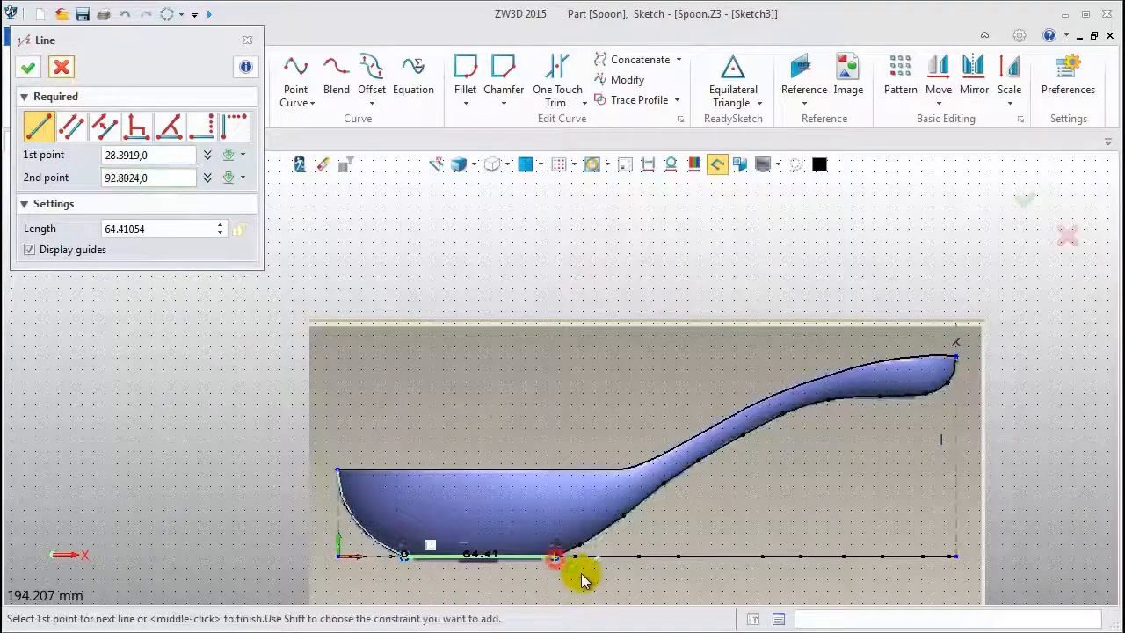
{"action": "middle_click", "coordinate": [580, 576]}
Step: Fillet the corner between the bowl's front curve and the dashed base line with a 30 mm radius, trimming both
{"action": "left_click", "coordinate": [468, 95]}
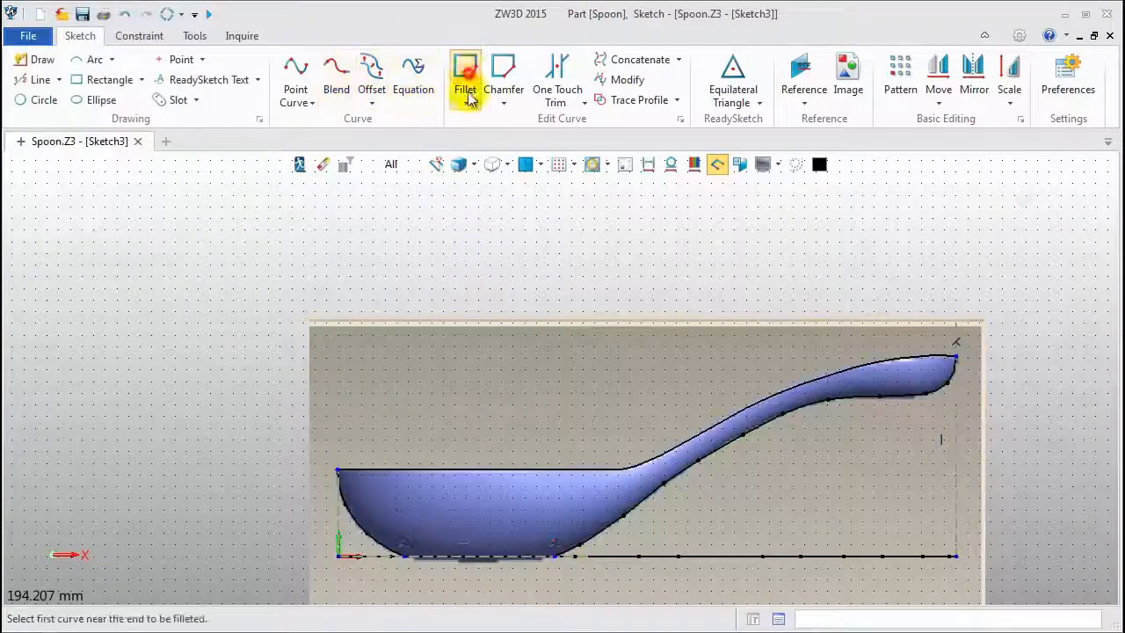
{"action": "left_click", "coordinate": [364, 539]}
{"action": "scroll", "coordinate": [395, 595], "scroll_direction": "up", "scroll_amount": 3}
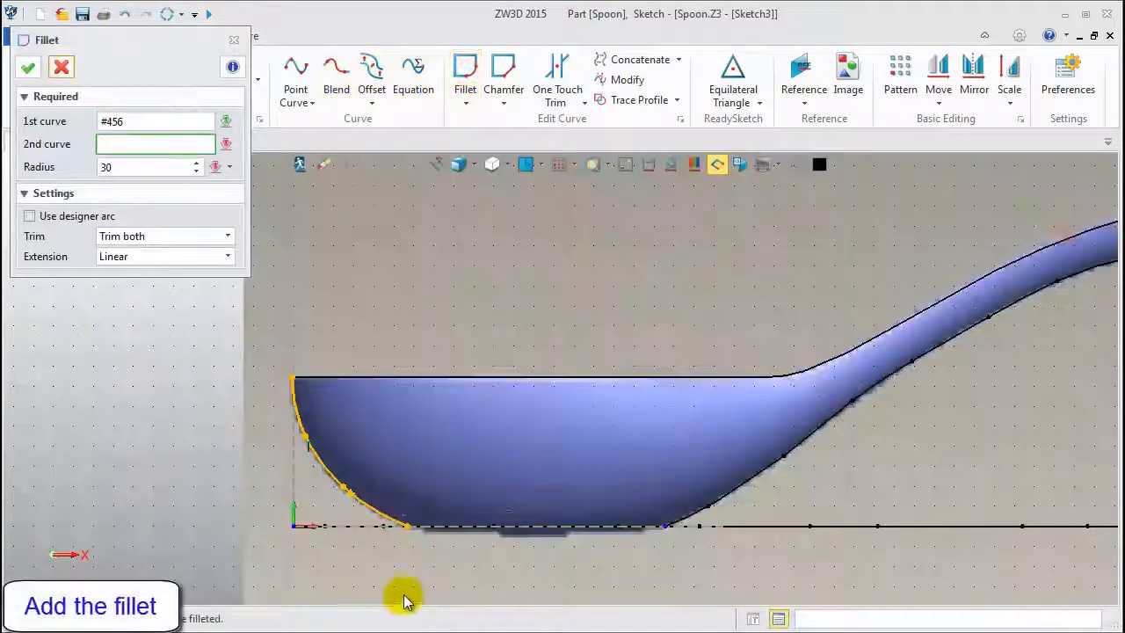
{"action": "scroll", "coordinate": [453, 526], "scroll_direction": "up", "scroll_amount": 3}
{"action": "left_click", "coordinate": [444, 524]}
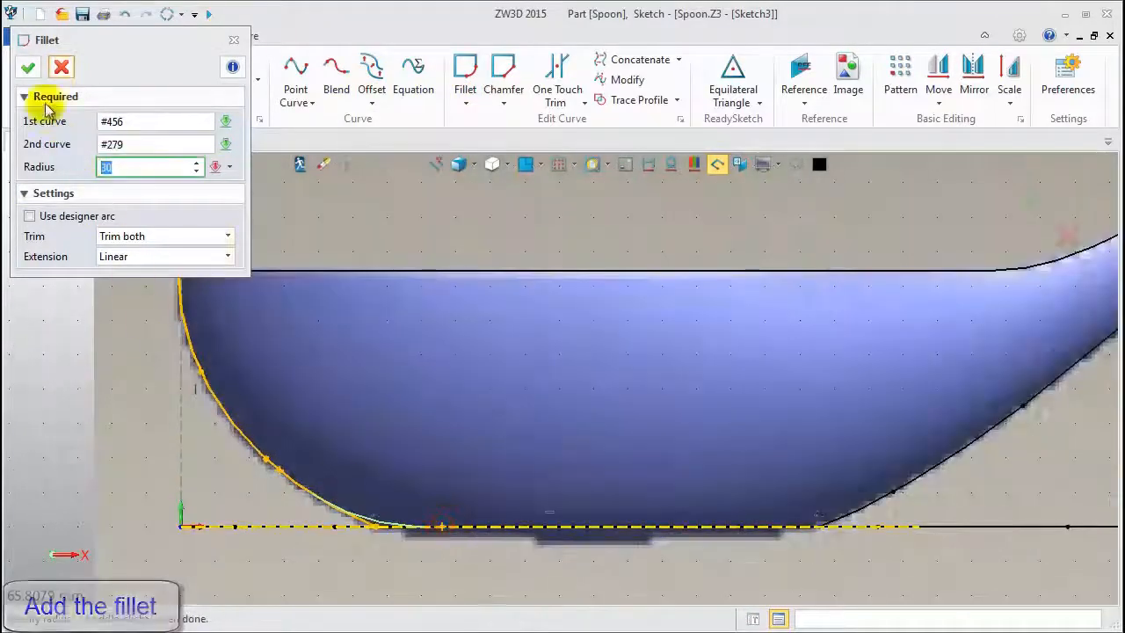
{"action": "left_click", "coordinate": [28, 70]}
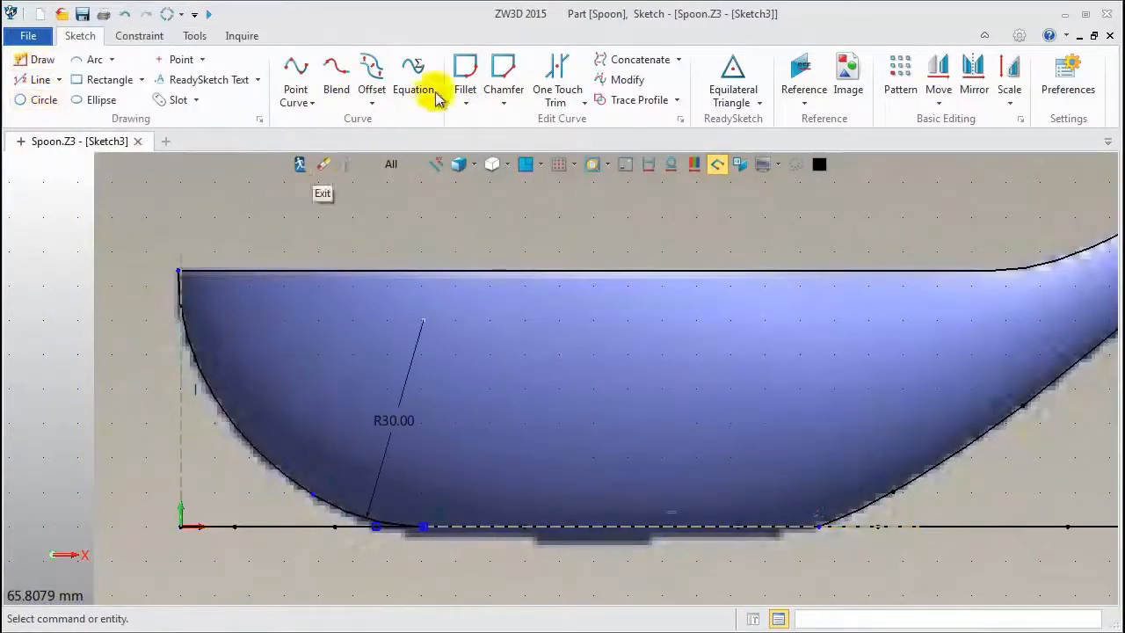
Step: Fillet the corner between the spoon's underside curve and the dashed base line with a 30 mm radius, trimming both
{"action": "left_click", "coordinate": [465, 77]}
{"action": "left_click", "coordinate": [874, 502]}
{"action": "left_click", "coordinate": [746, 522]}
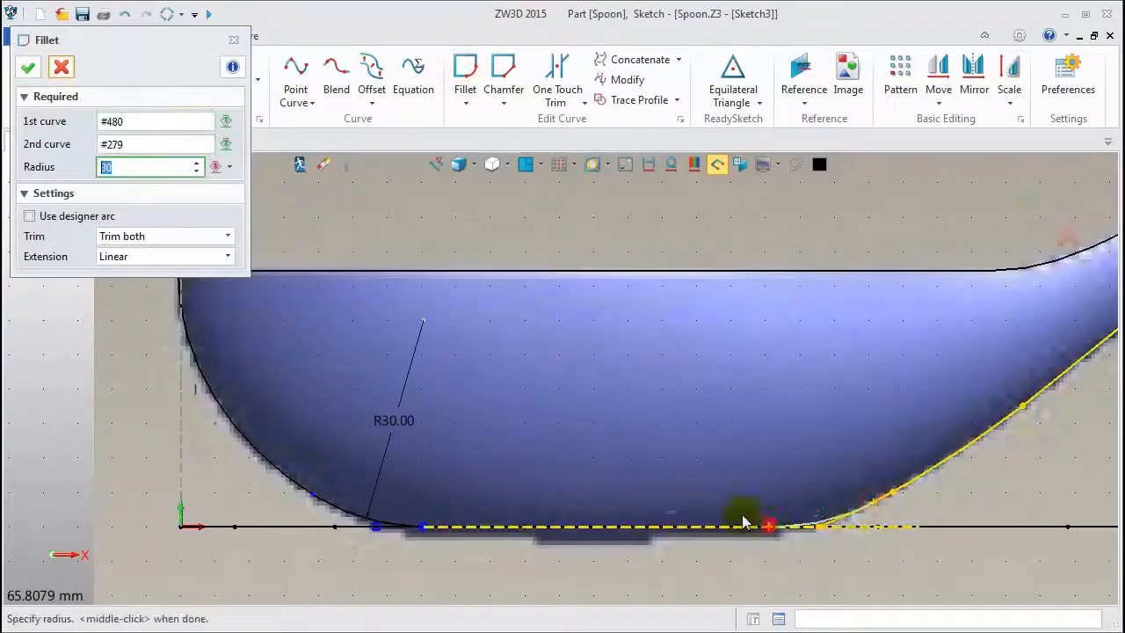
{"action": "left_click", "coordinate": [28, 68]}
Step: Blank the spoon reference image and switch off the display of the target geometry outside the sketch
{"action": "scroll", "coordinate": [192, 382], "scroll_direction": "down", "scroll_amount": 3}
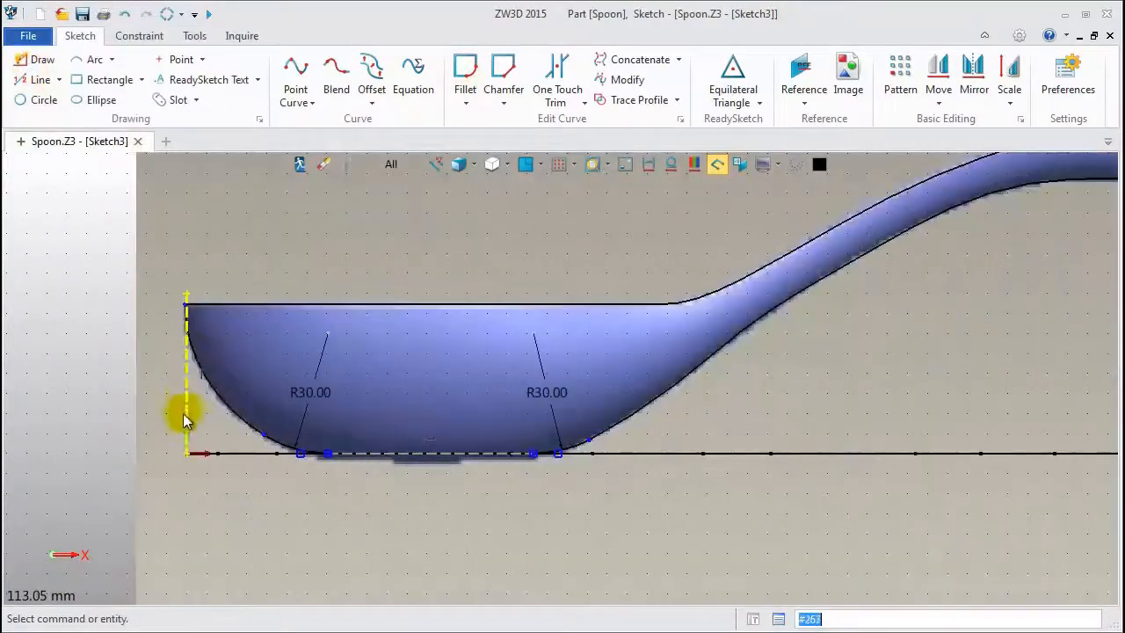
{"action": "right_click", "coordinate": [806, 369]}
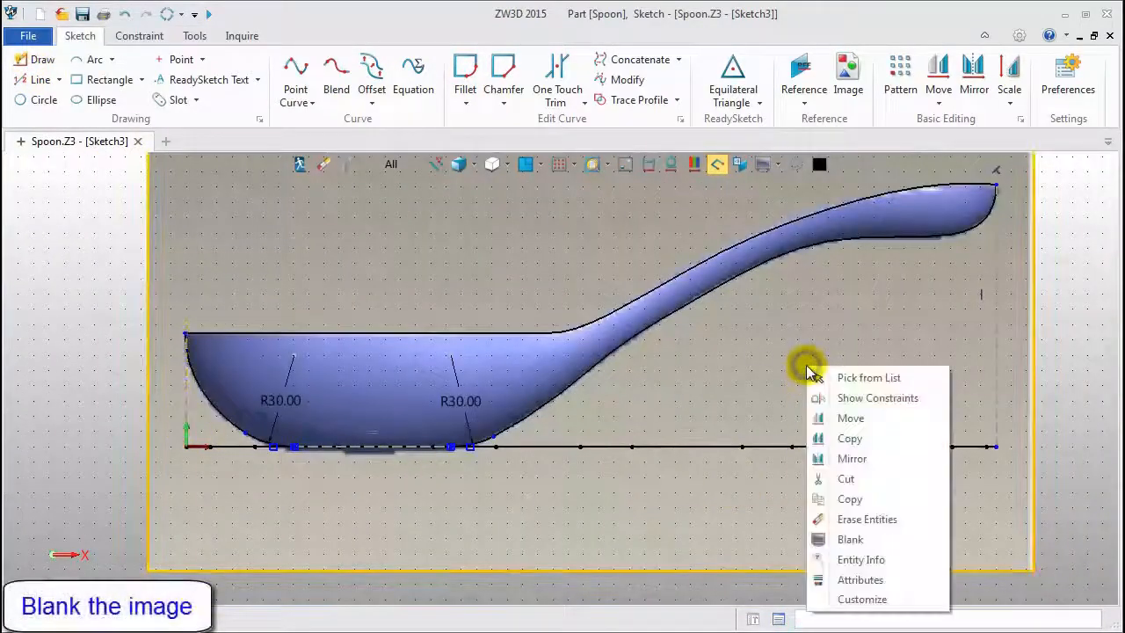
{"action": "left_click", "coordinate": [844, 539]}
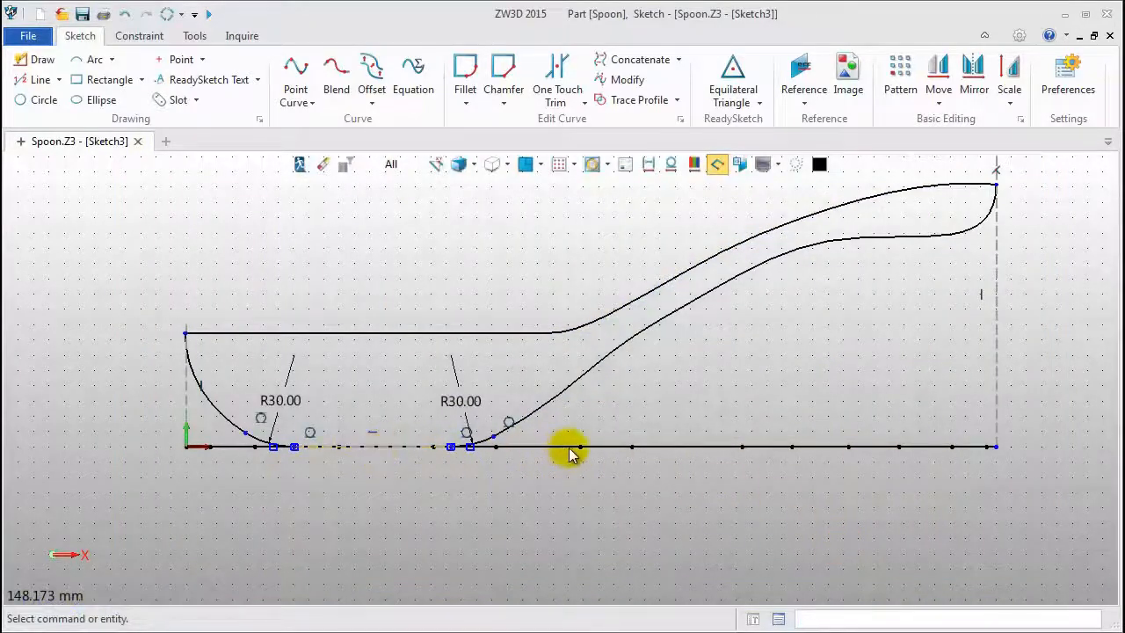
{"action": "left_click", "coordinate": [625, 165]}
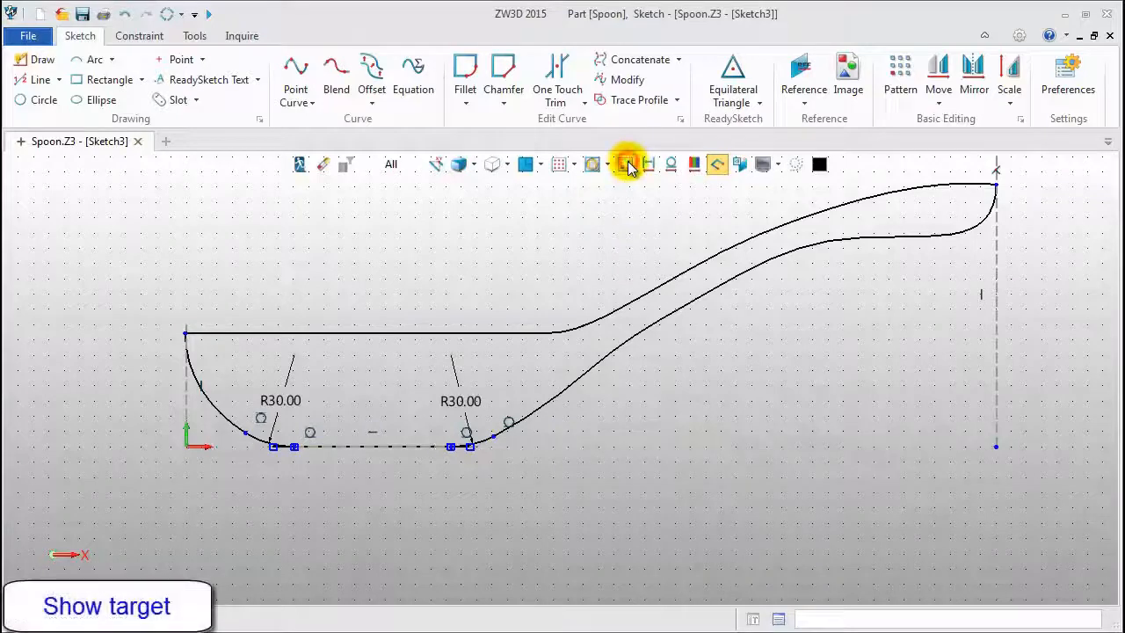
Step: Blank the dashed construction lines along the bowl's base, at the bowl's front end and at the handle's end
{"action": "right_click", "coordinate": [394, 449]}
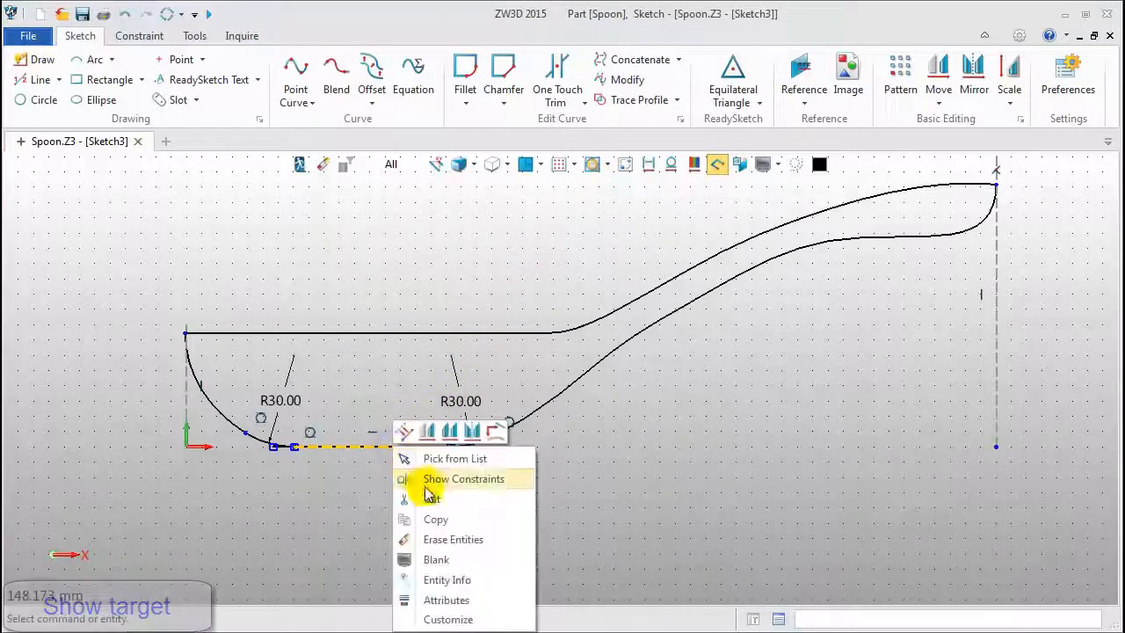
{"action": "left_click", "coordinate": [437, 562]}
{"action": "right_click", "coordinate": [189, 407]}
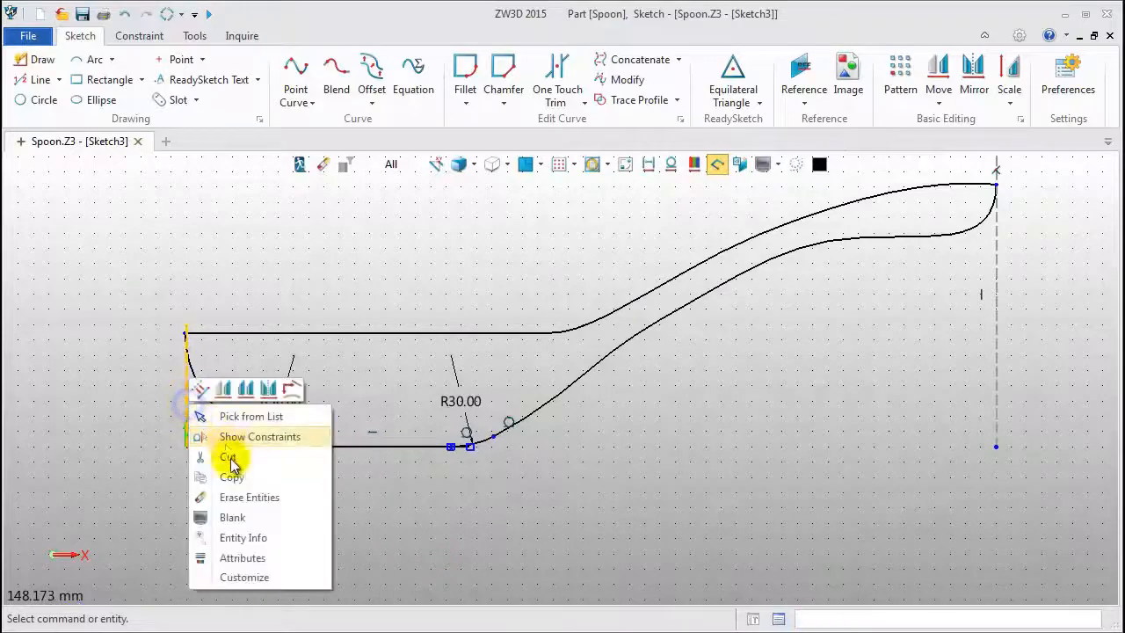
{"action": "left_click", "coordinate": [208, 515]}
{"action": "right_click", "coordinate": [1002, 349]}
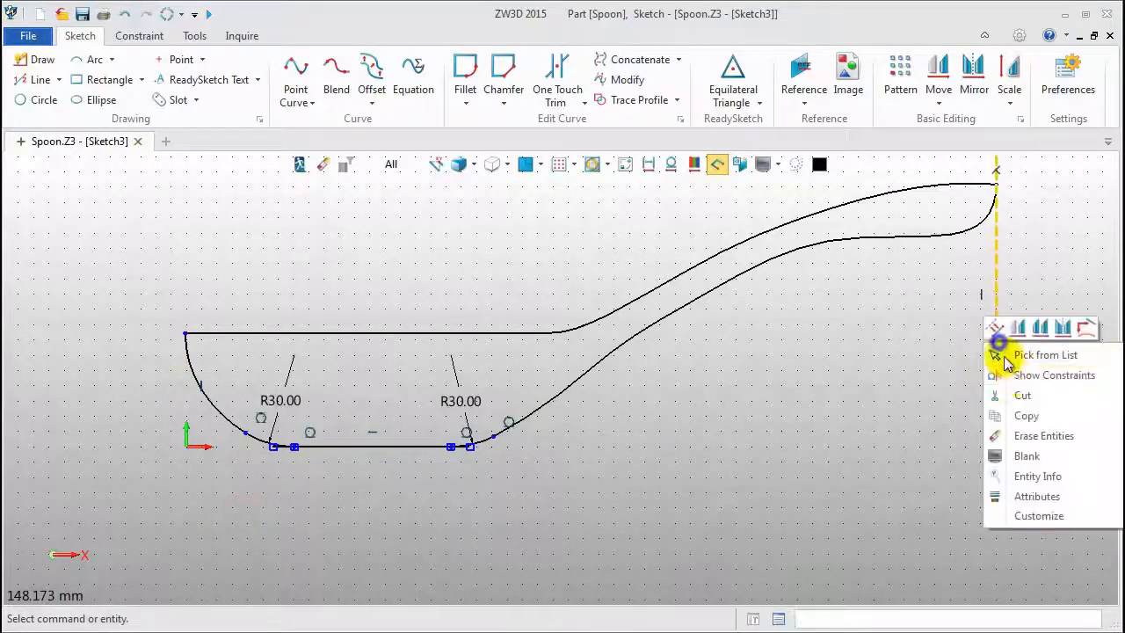
{"action": "left_click", "coordinate": [1016, 455]}
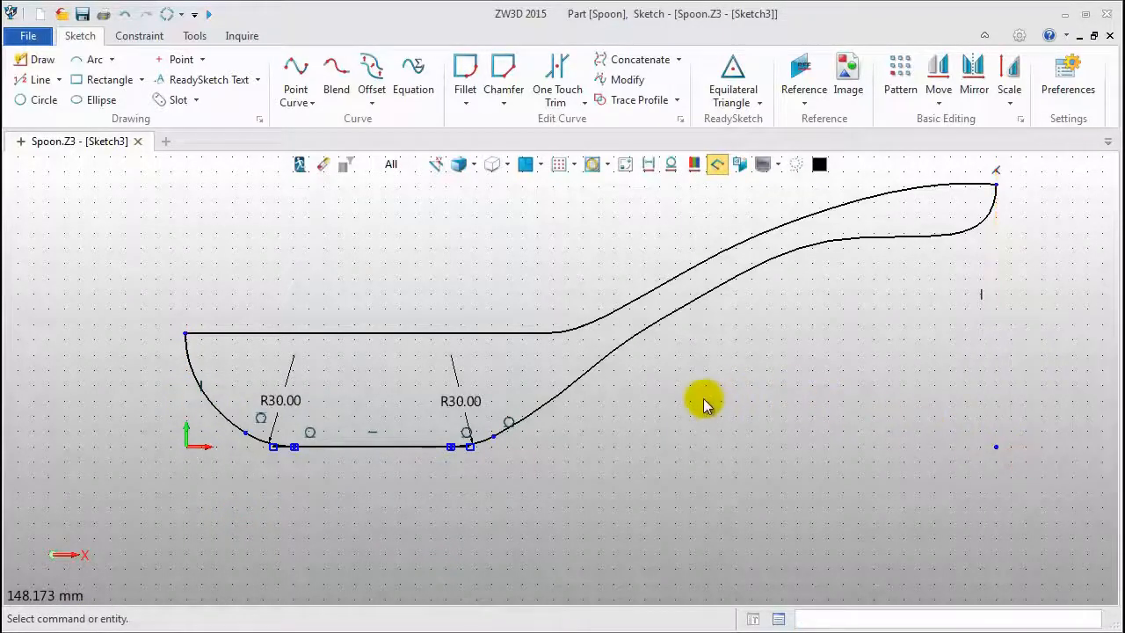
Step: Trim away the two short ends of the base line that extend past the R30 fillets
{"action": "scroll", "coordinate": [276, 444], "scroll_direction": "up", "scroll_amount": 3}
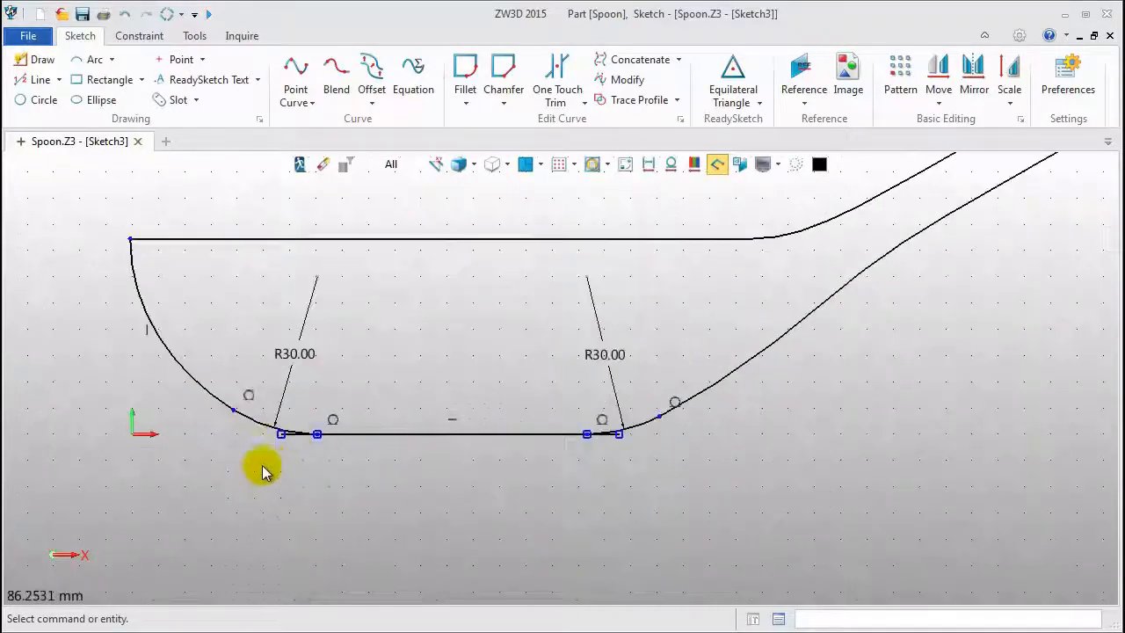
{"action": "left_click", "coordinate": [557, 71]}
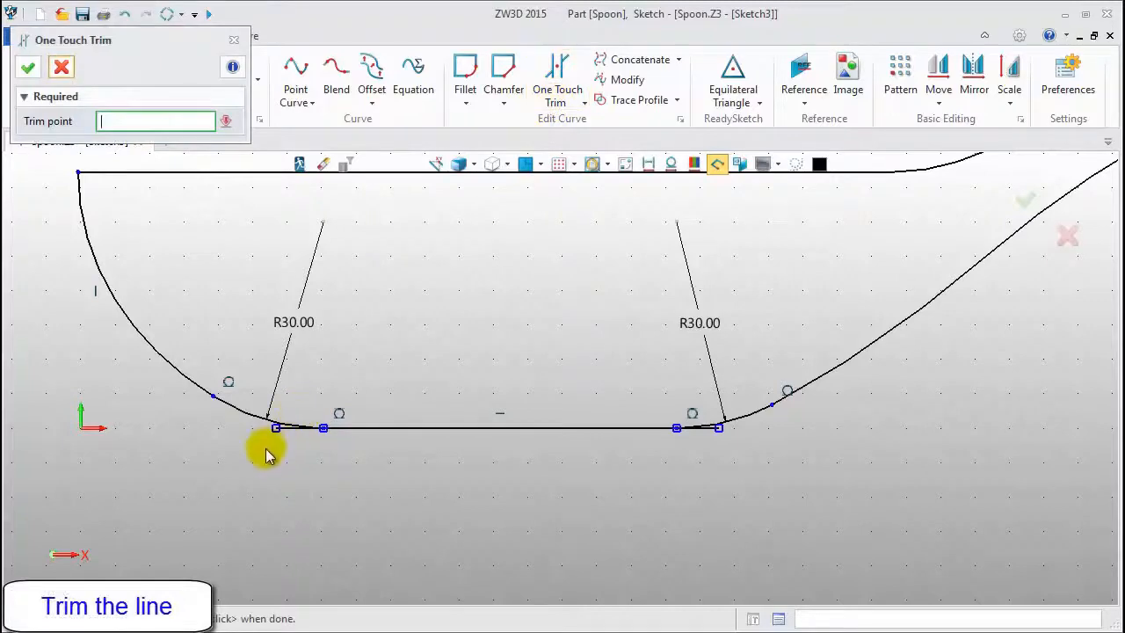
{"action": "scroll", "coordinate": [279, 435], "scroll_direction": "up", "scroll_amount": 3}
{"action": "left_click", "coordinate": [300, 420]}
{"action": "scroll", "coordinate": [231, 436], "scroll_direction": "down", "scroll_amount": 2}
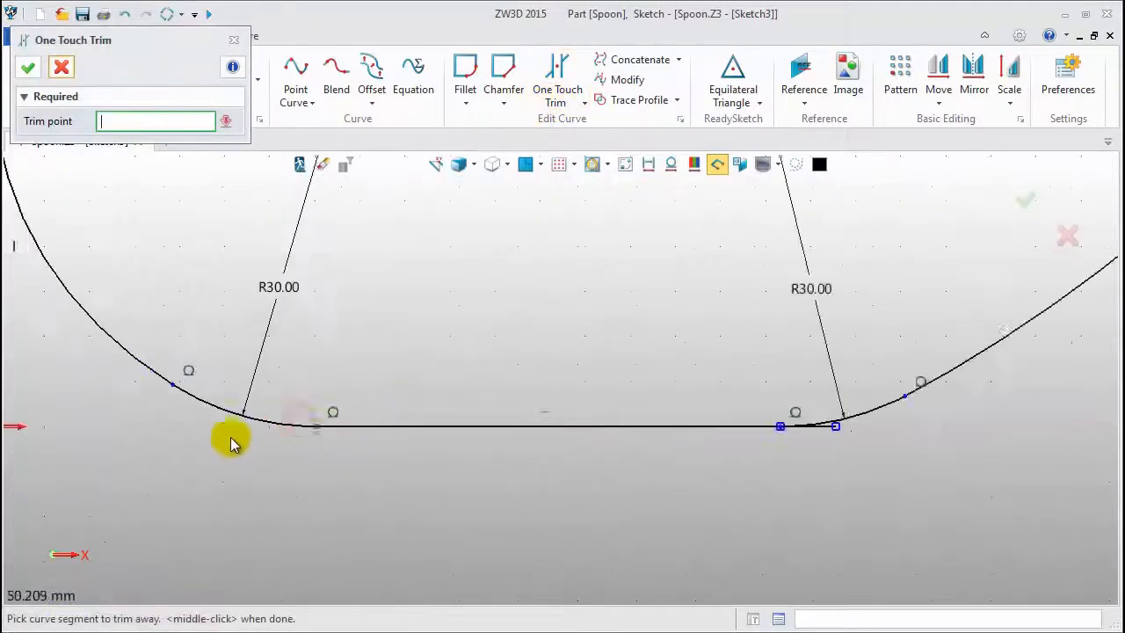
{"action": "scroll", "coordinate": [840, 425], "scroll_direction": "up", "scroll_amount": 2}
{"action": "left_click", "coordinate": [813, 429]}
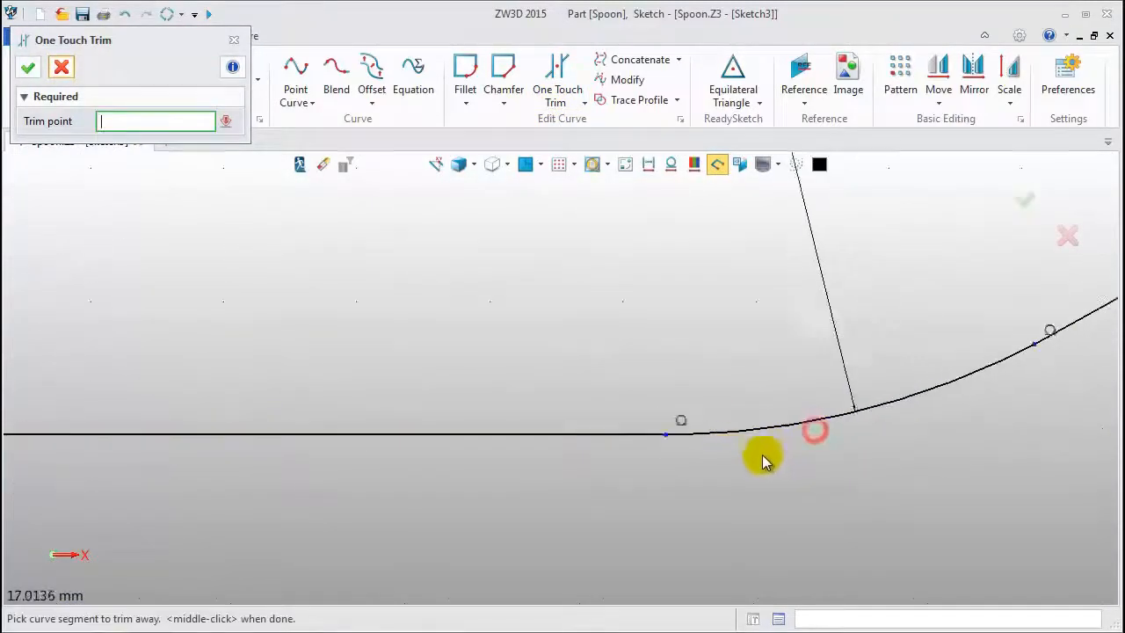
{"action": "scroll", "coordinate": [759, 457], "scroll_direction": "down", "scroll_amount": 3}
{"action": "scroll", "coordinate": [726, 457], "scroll_direction": "down", "scroll_amount": 2}
{"action": "scroll", "coordinate": [498, 341], "scroll_direction": "down", "scroll_amount": 2}
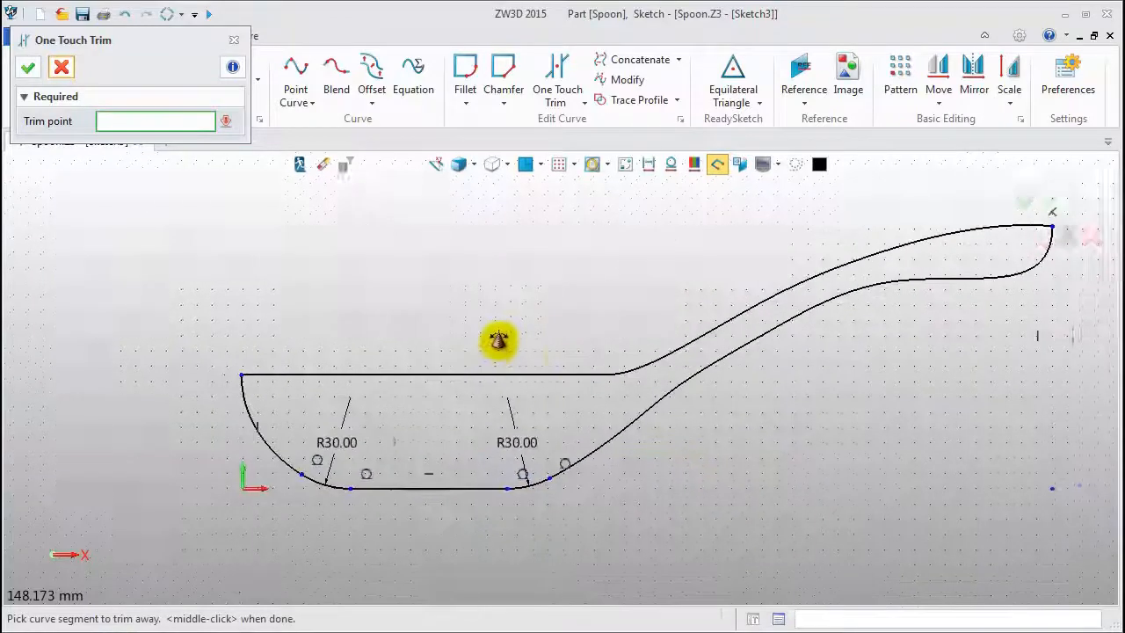
Step: Concatenate the bowl's front curve, both fillets, the base line and the underside curve into one curve, and exit the sketch
{"action": "left_click", "coordinate": [638, 59]}
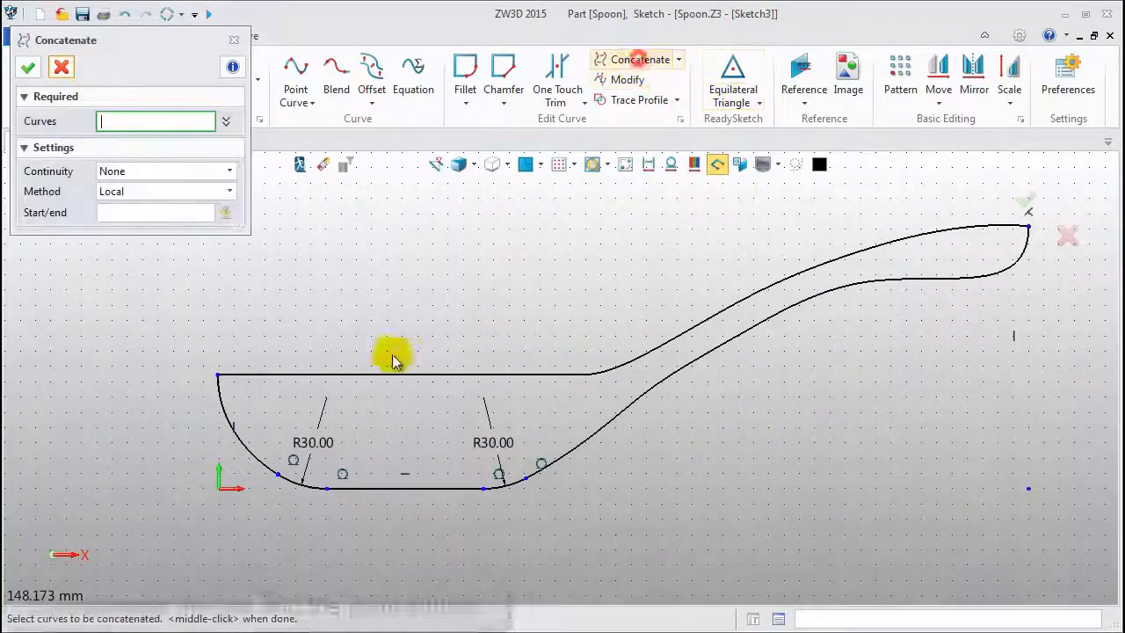
{"action": "left_click", "coordinate": [246, 440]}
{"action": "left_click", "coordinate": [286, 479]}
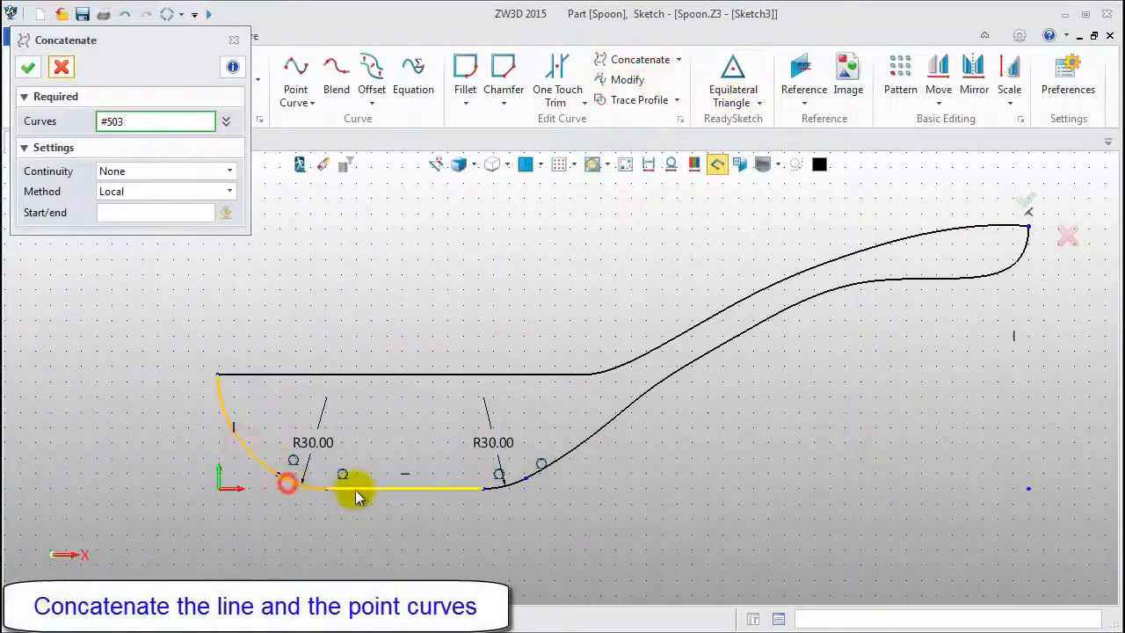
{"action": "left_click", "coordinate": [355, 489]}
{"action": "left_click", "coordinate": [516, 485]}
{"action": "left_click", "coordinate": [563, 459]}
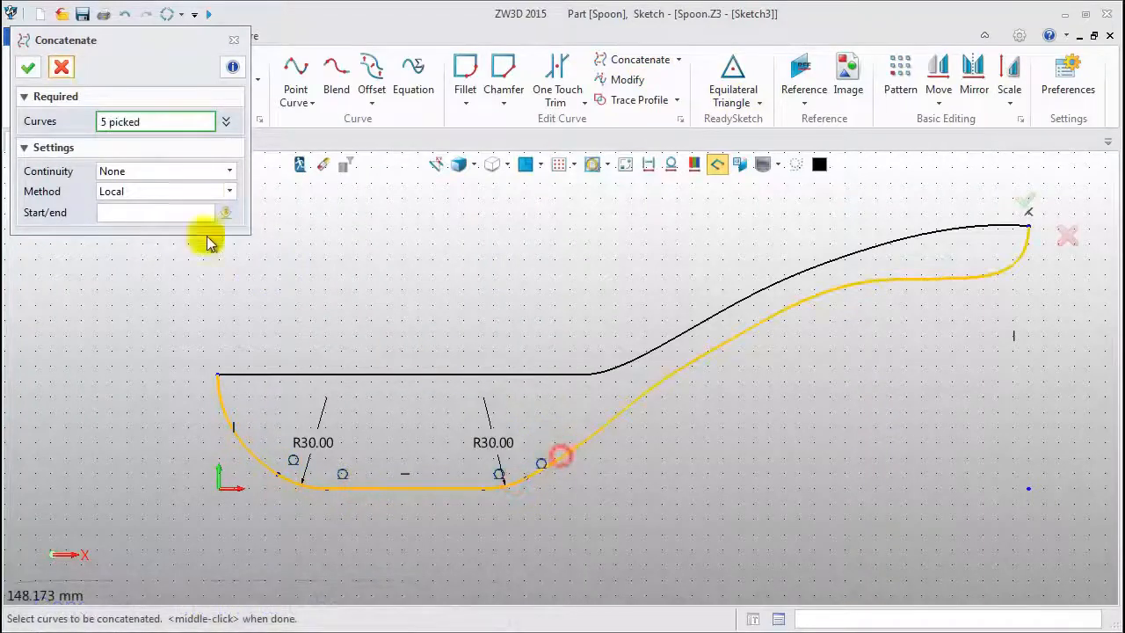
{"action": "left_click", "coordinate": [30, 68]}
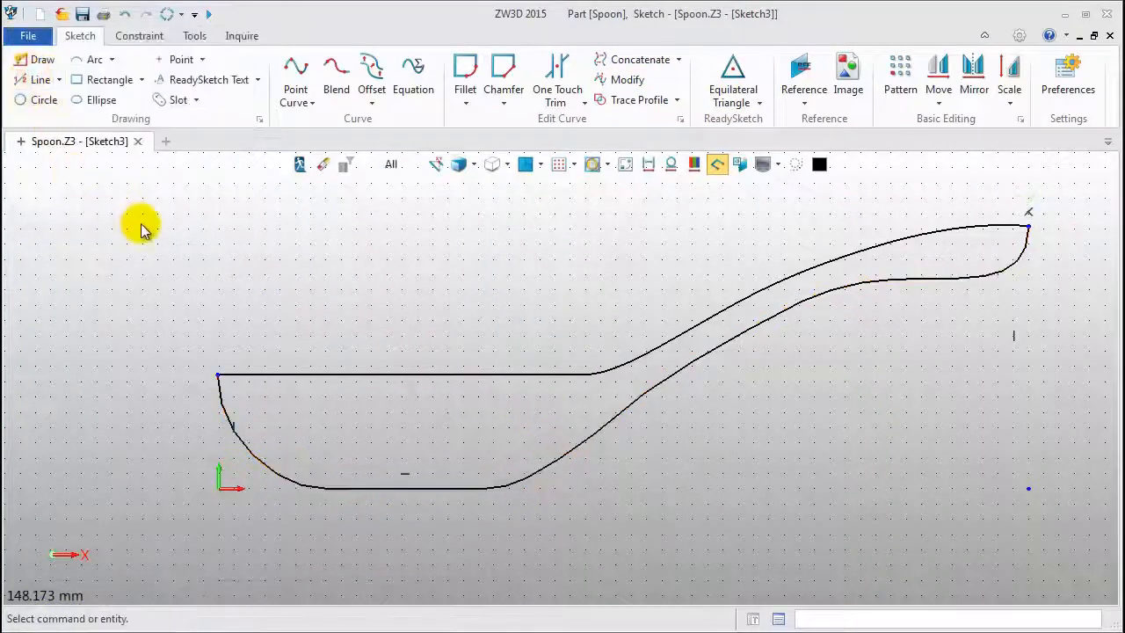
{"action": "left_click", "coordinate": [299, 164]}
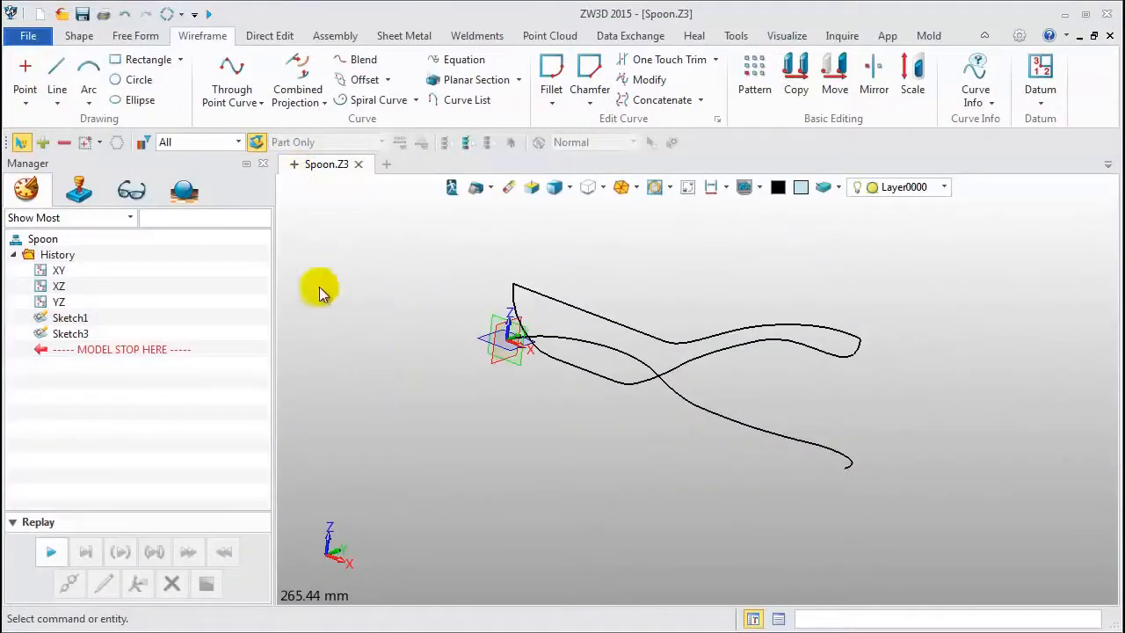
Step: Create a combined projection from the profile's upper curve along the Y axis and the top-view outline along the Z axis
{"action": "left_click", "coordinate": [324, 102]}
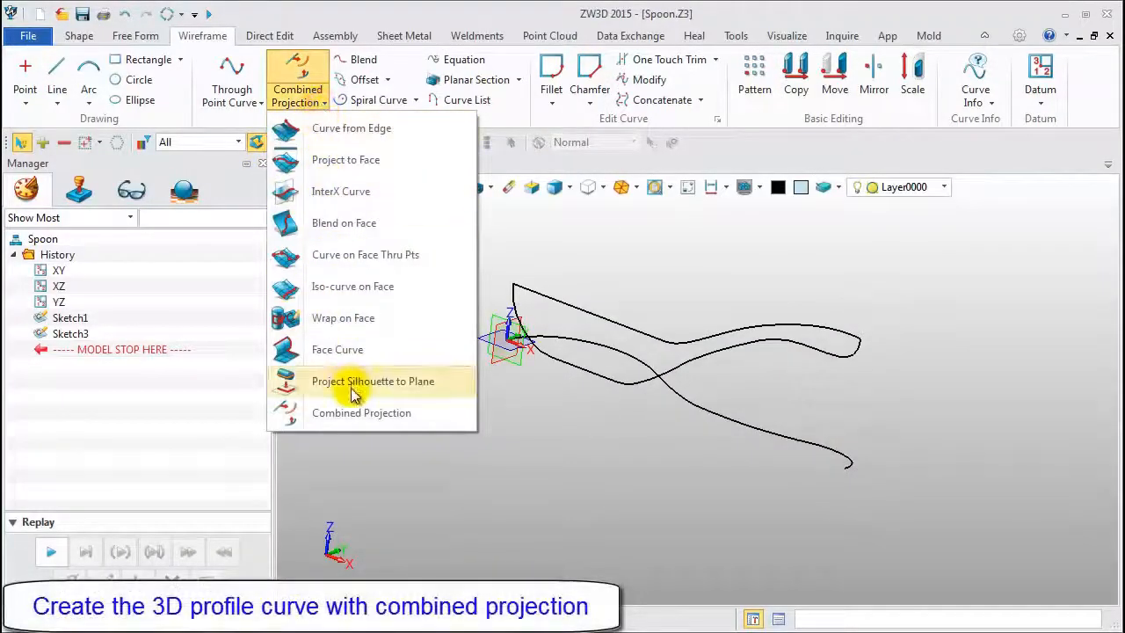
{"action": "left_click", "coordinate": [350, 421]}
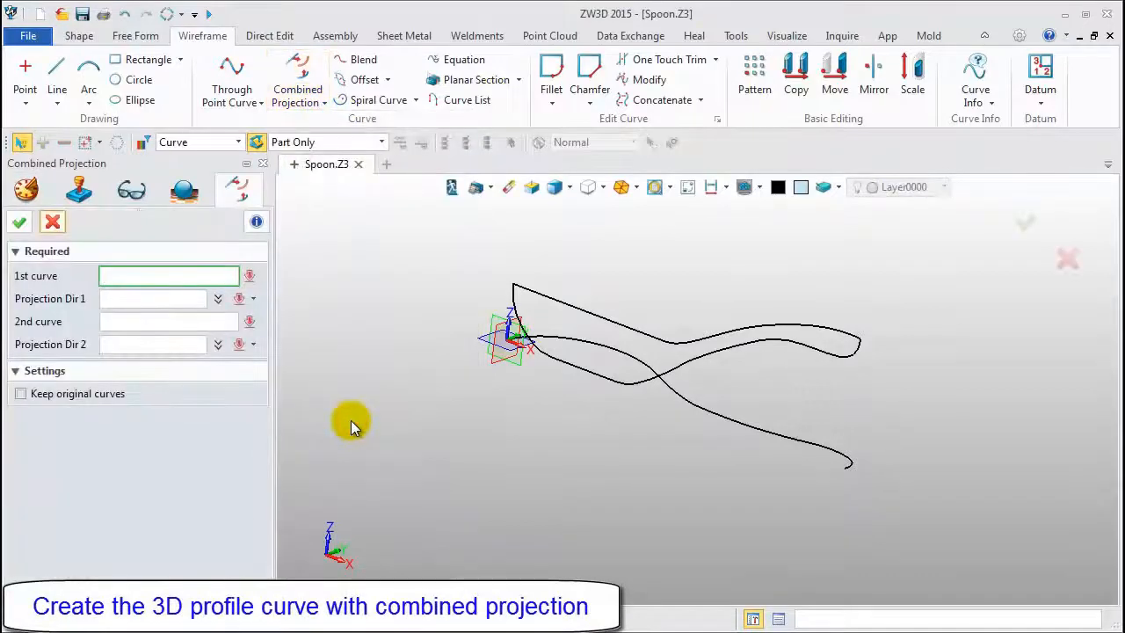
{"action": "right_click_drag", "start_coordinate": [425, 419], "coordinate": [834, 528]}
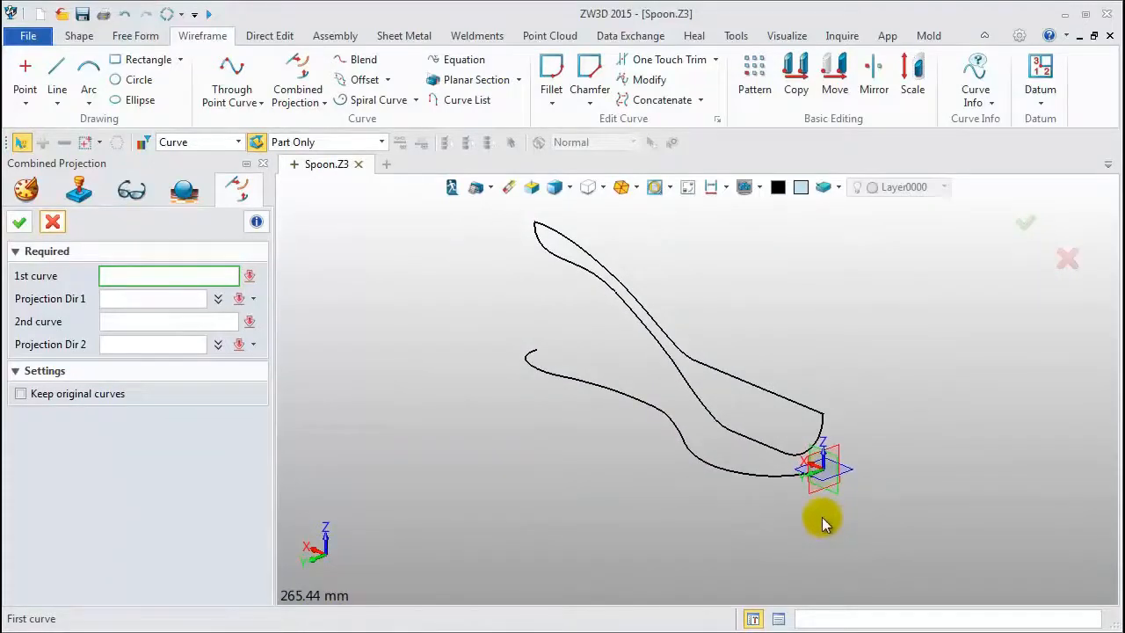
{"action": "left_click", "coordinate": [783, 397]}
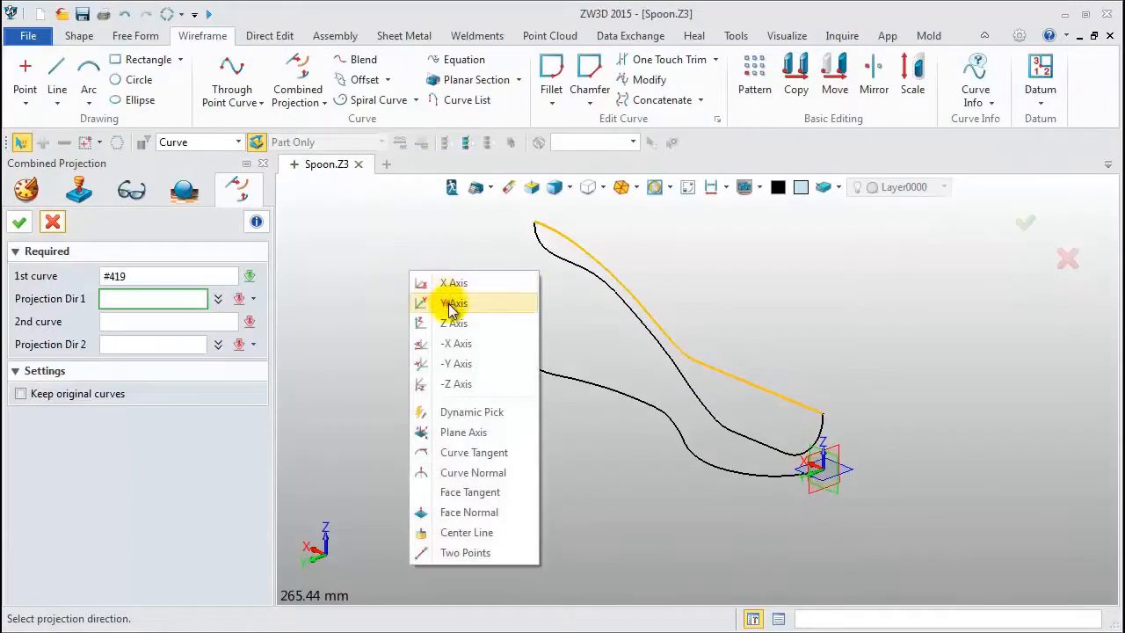
{"action": "left_click", "coordinate": [449, 306]}
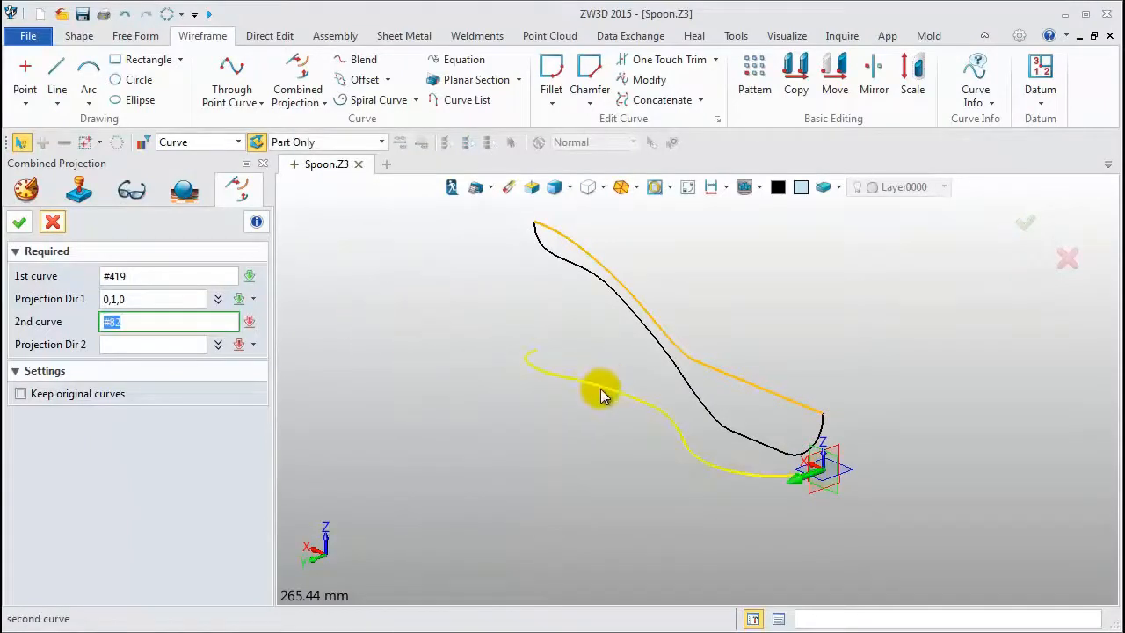
{"action": "left_click", "coordinate": [600, 389]}
{"action": "right_click", "coordinate": [426, 271]}
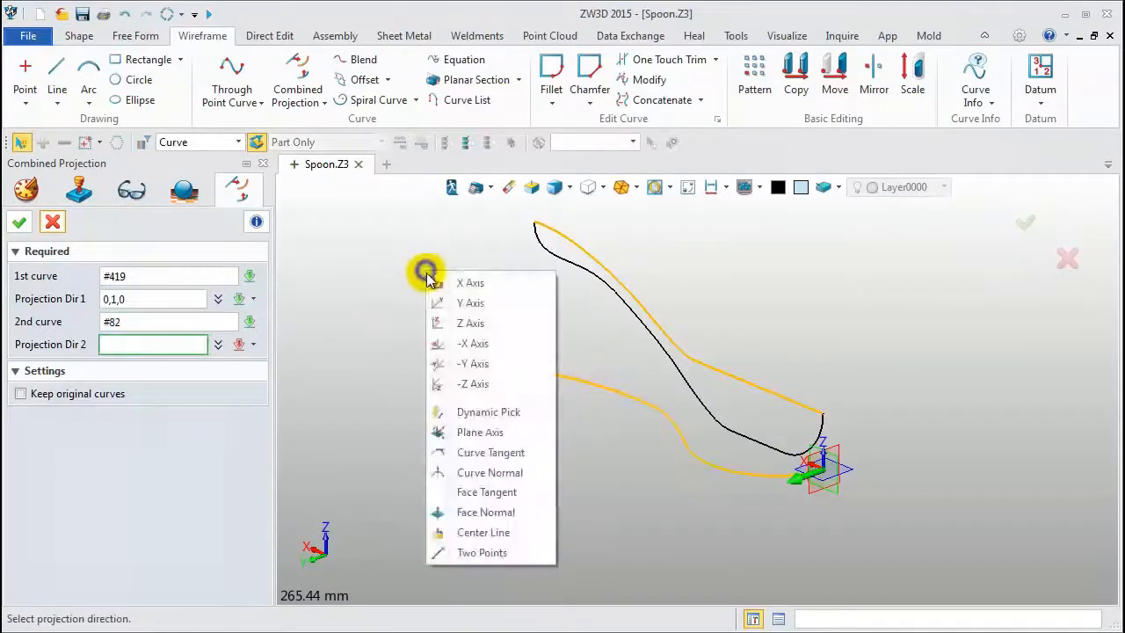
{"action": "left_click", "coordinate": [466, 325]}
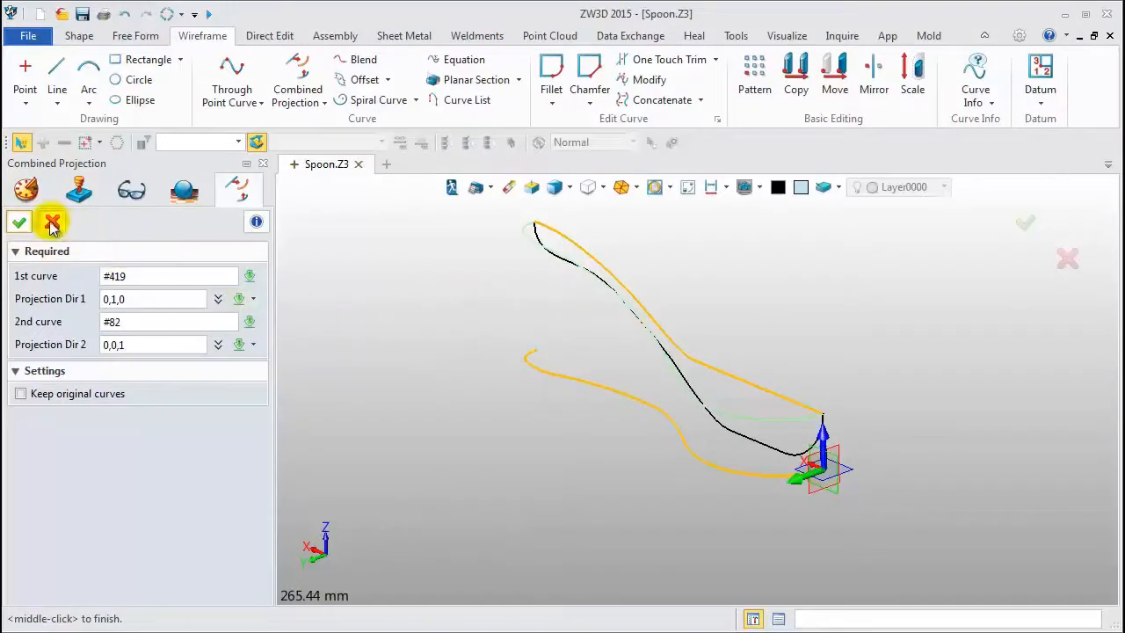
{"action": "left_click", "coordinate": [20, 224]}
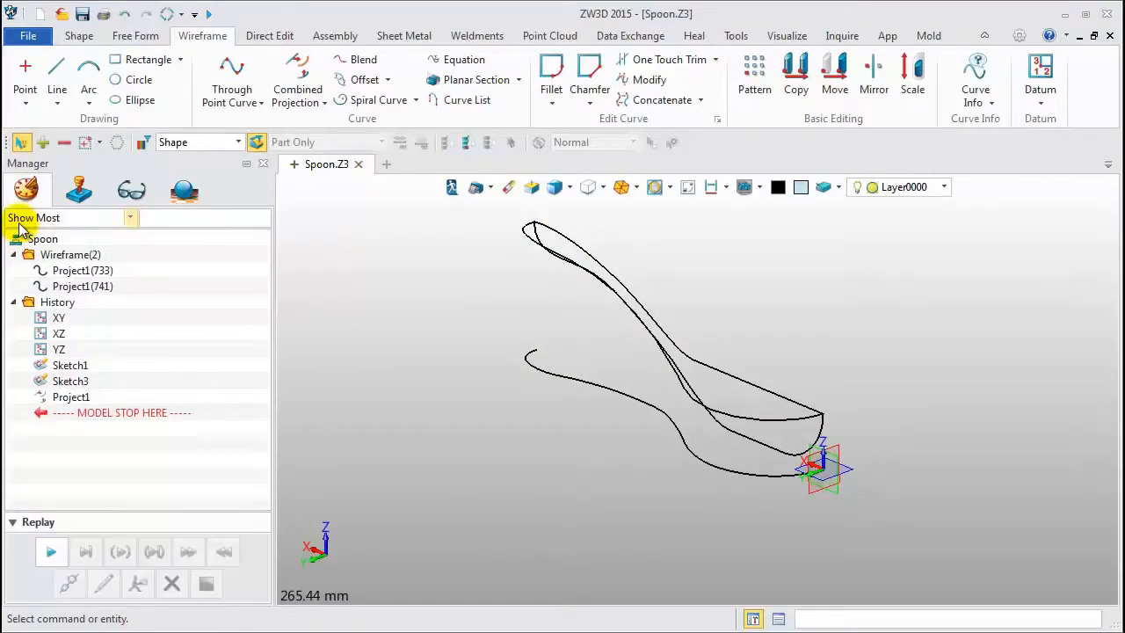
Step: Create a datum plane on the underside curve at the critical point near the bowl's front
{"action": "middle_click_drag", "start_coordinate": [452, 378], "coordinate": [487, 387]}
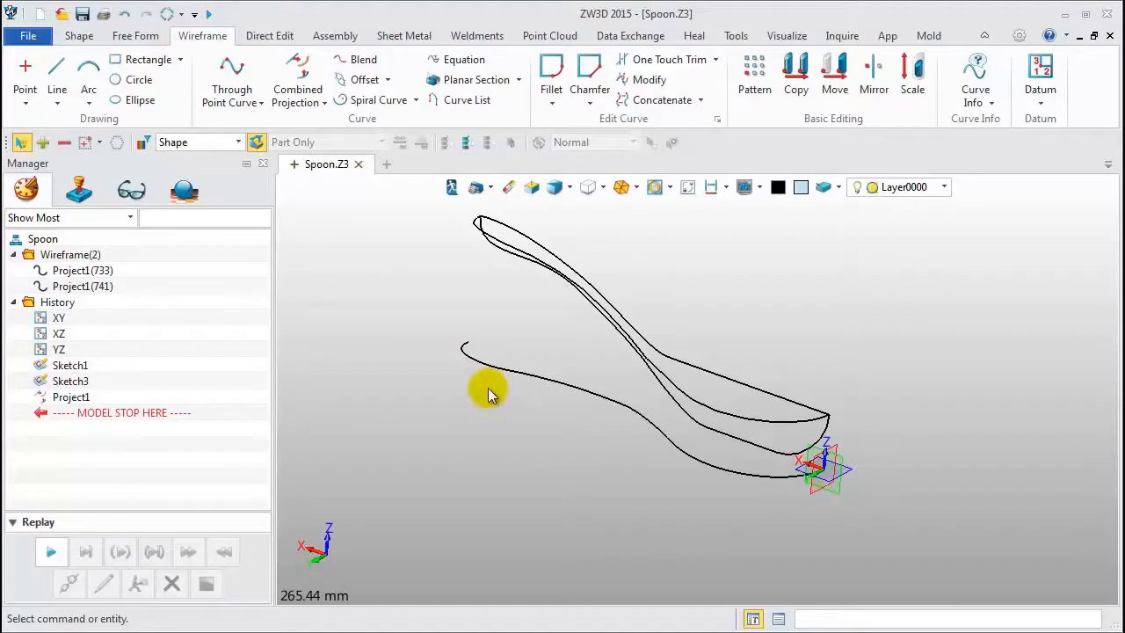
{"action": "left_click", "coordinate": [1040, 69]}
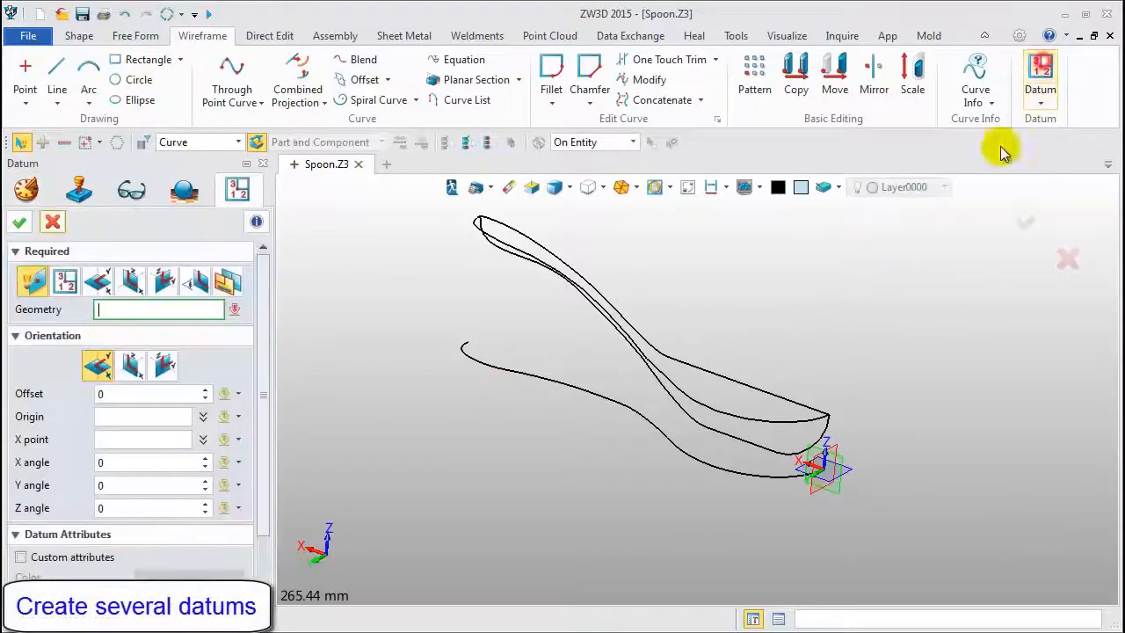
{"action": "mouse_move", "coordinate": [872, 372]}
{"action": "middle_mouse_down"}
{"action": "mouse_move", "coordinate": [941, 402]}
{"action": "mouse_move", "coordinate": [829, 447]}
{"action": "middle_mouse_up"}
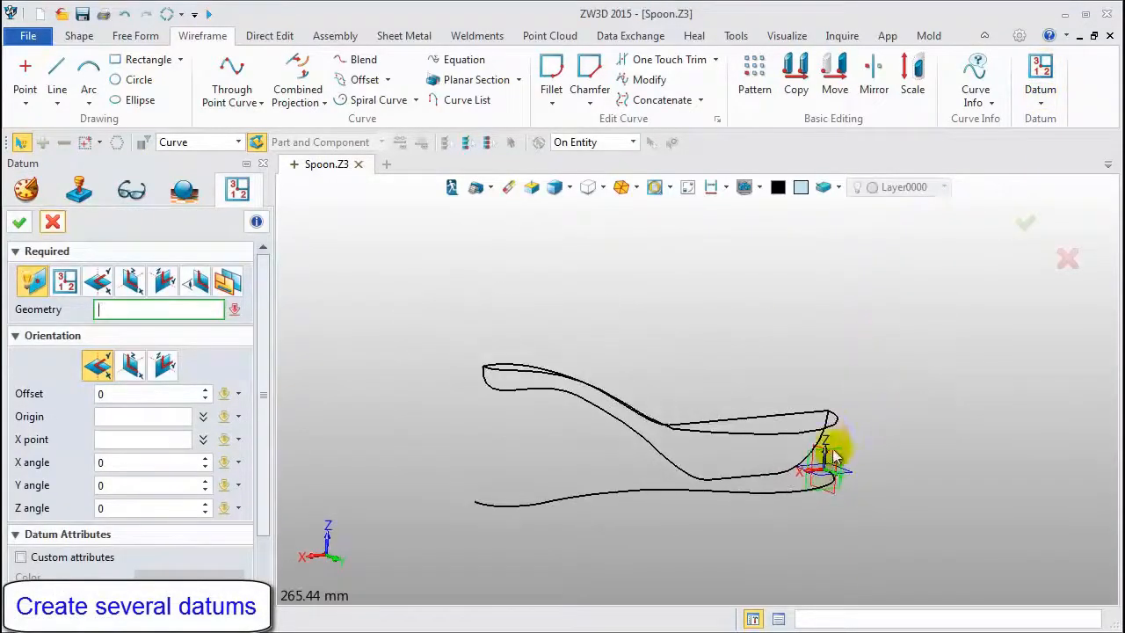
{"action": "middle_click_drag", "start_coordinate": [767, 535], "coordinate": [807, 500]}
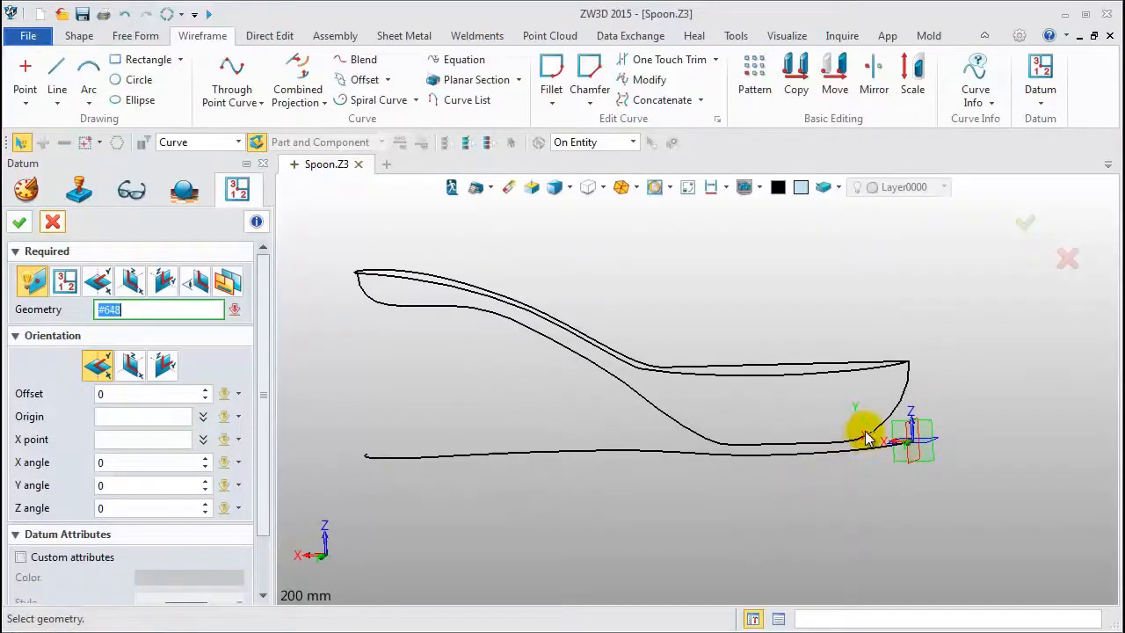
{"action": "right_click", "coordinate": [795, 234]}
{"action": "left_click", "coordinate": [816, 234]}
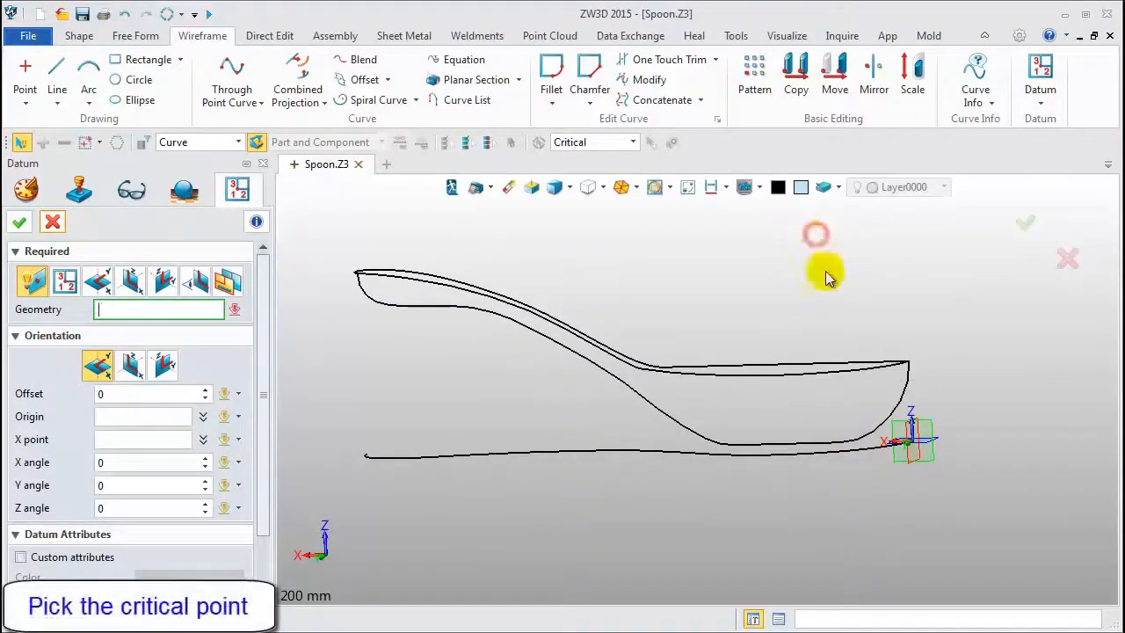
{"action": "left_click", "coordinate": [870, 435]}
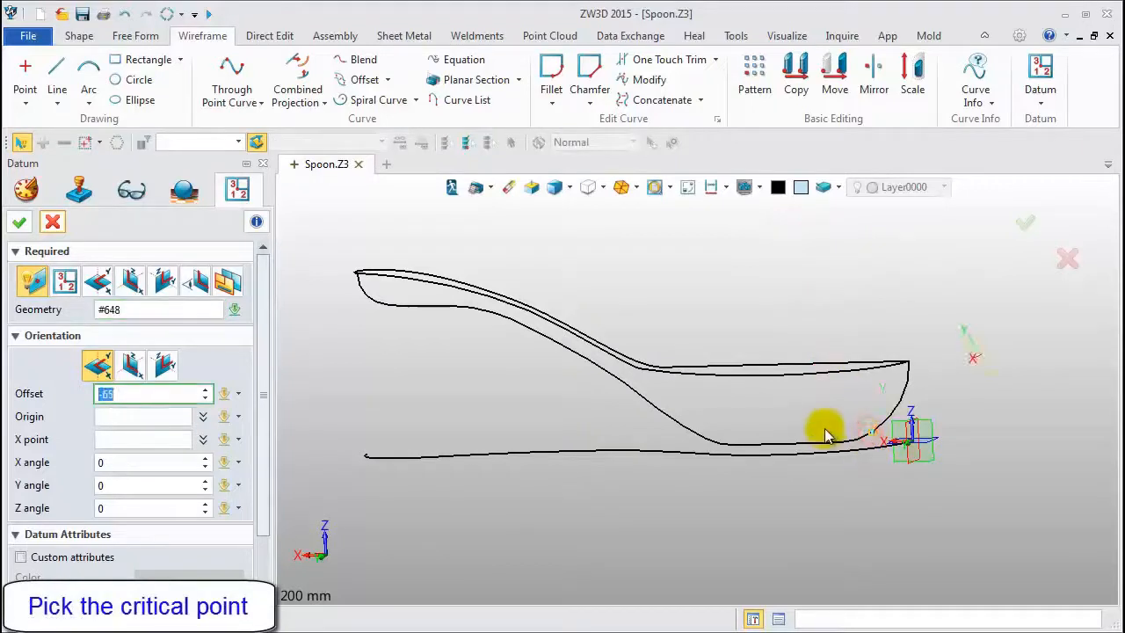
{"action": "left_click", "coordinate": [22, 226]}
Step: Hide Sketch1, the flat top-view outline of the spoon
{"action": "mouse_move", "coordinate": [334, 363]}
{"action": "middle_mouse_down"}
{"action": "mouse_move", "coordinate": [364, 369]}
{"action": "mouse_move", "coordinate": [326, 360]}
{"action": "middle_mouse_up"}
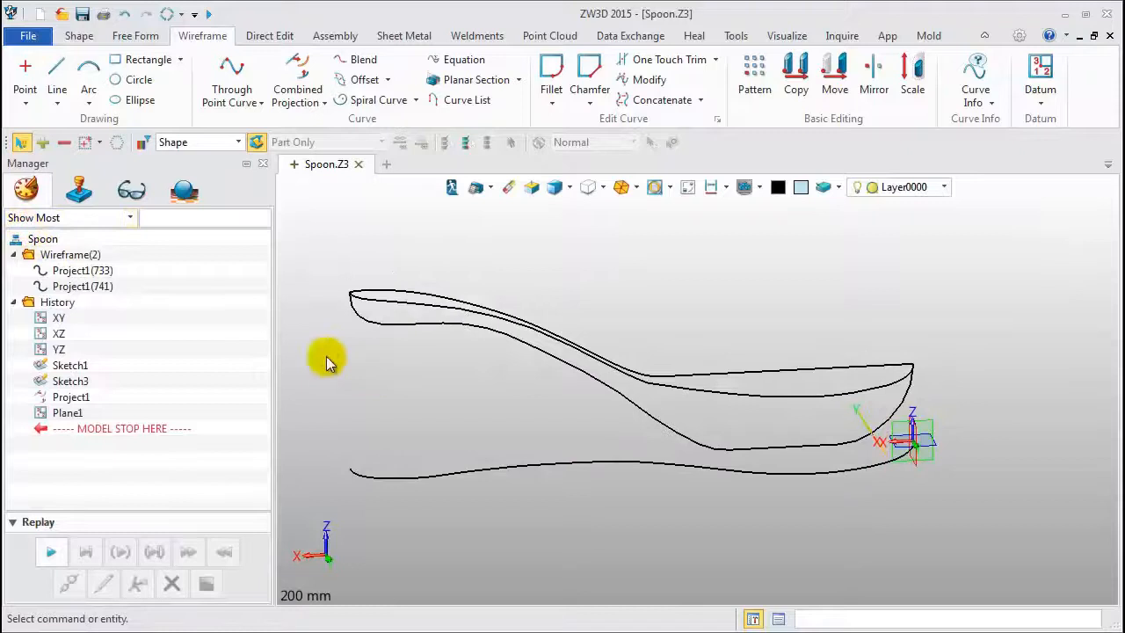
{"action": "right_click", "coordinate": [79, 371]}
{"action": "left_click", "coordinate": [123, 381]}
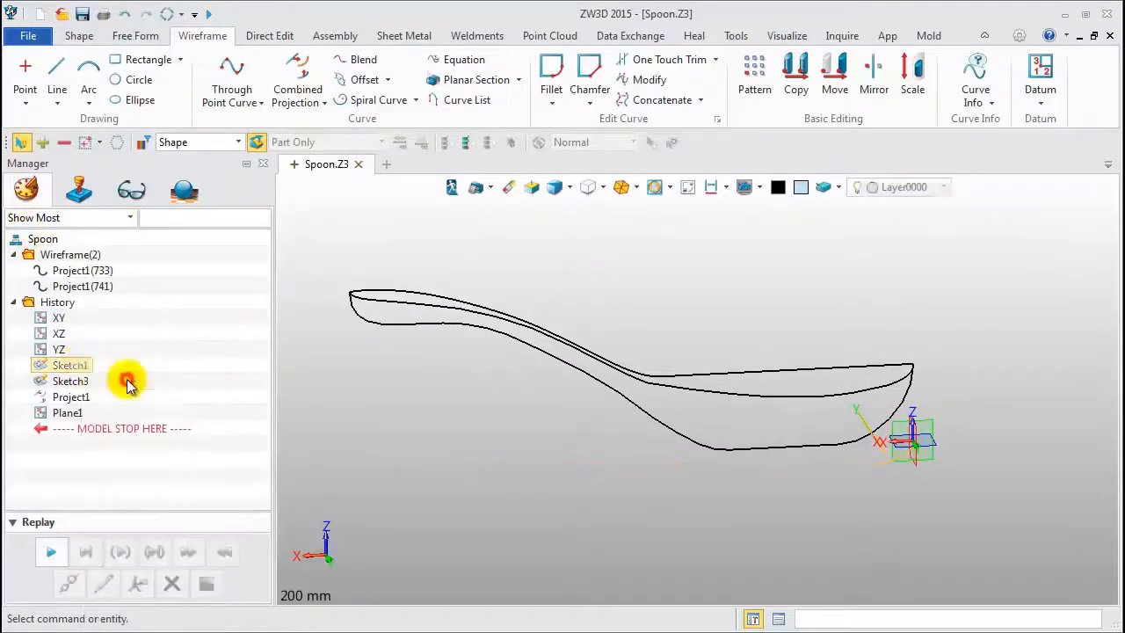
Step: Create five more datum planes on the underside curve, spaced from the middle of the bowl's base to the handle's end
{"action": "middle_click_drag", "start_coordinate": [420, 415], "coordinate": [391, 408]}
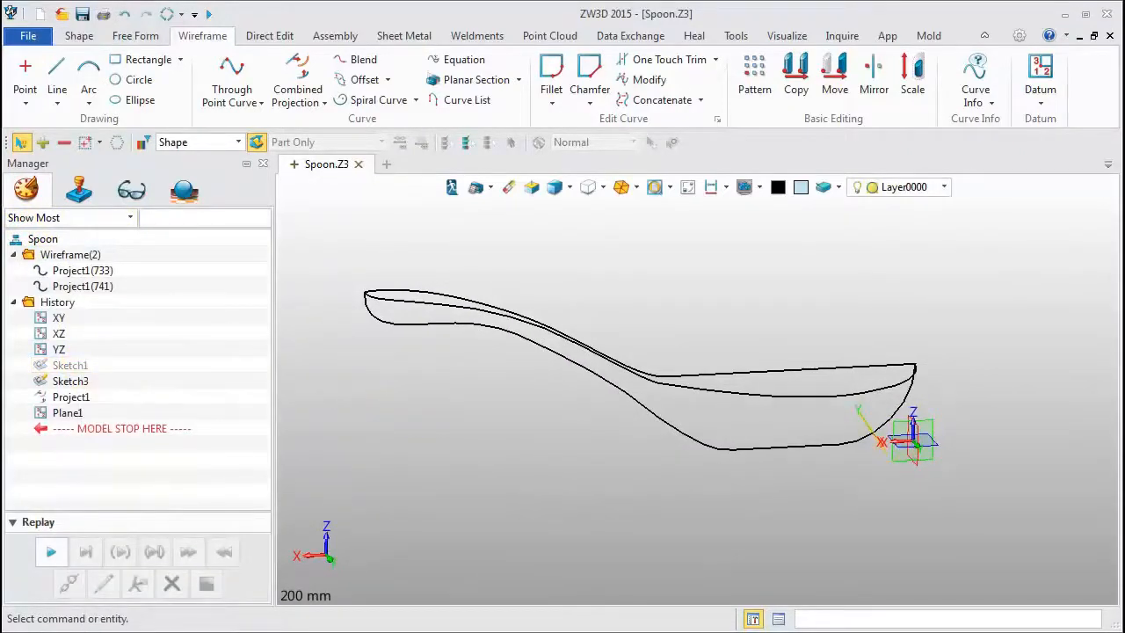
{"action": "left_click", "coordinate": [1041, 69]}
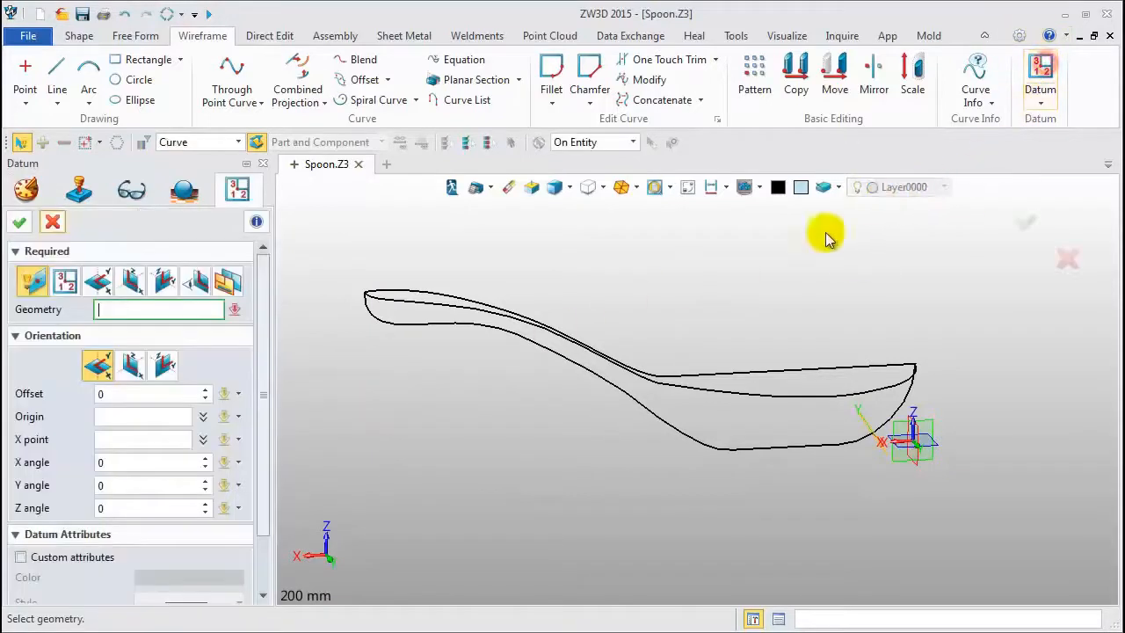
{"action": "left_click", "coordinate": [799, 448]}
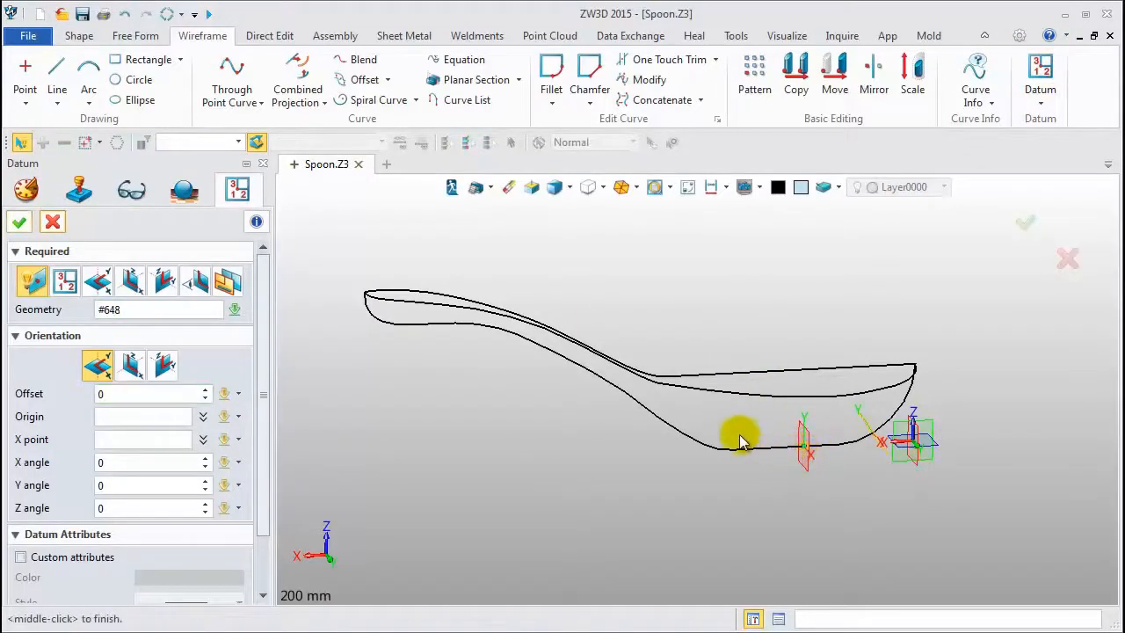
{"action": "left_click", "coordinate": [20, 221]}
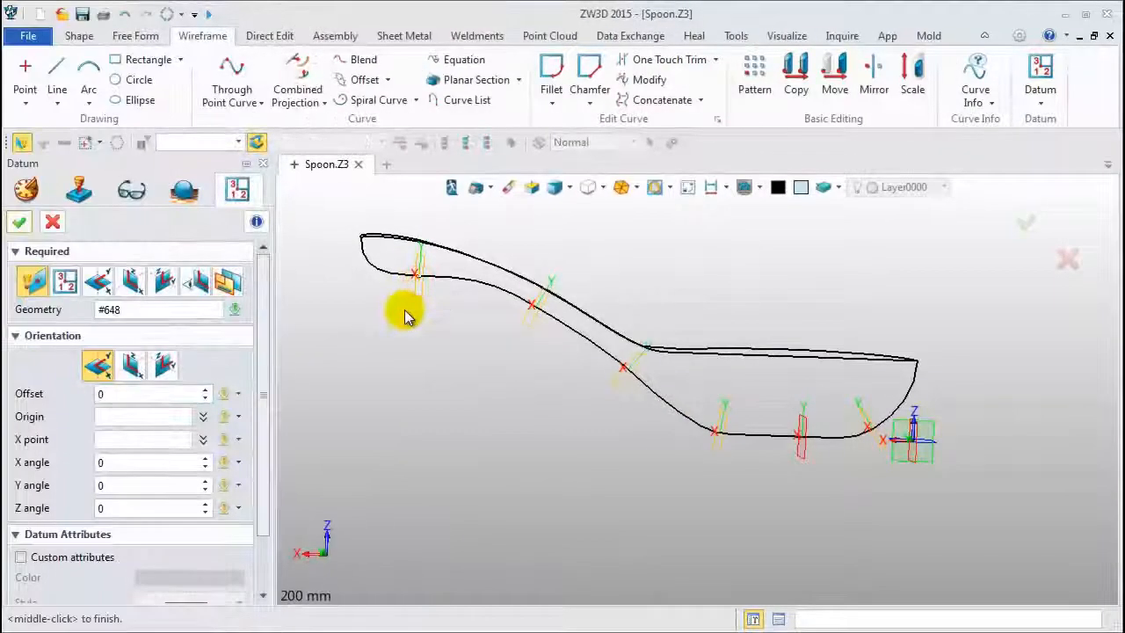
{"action": "middle_click", "coordinate": [404, 316]}
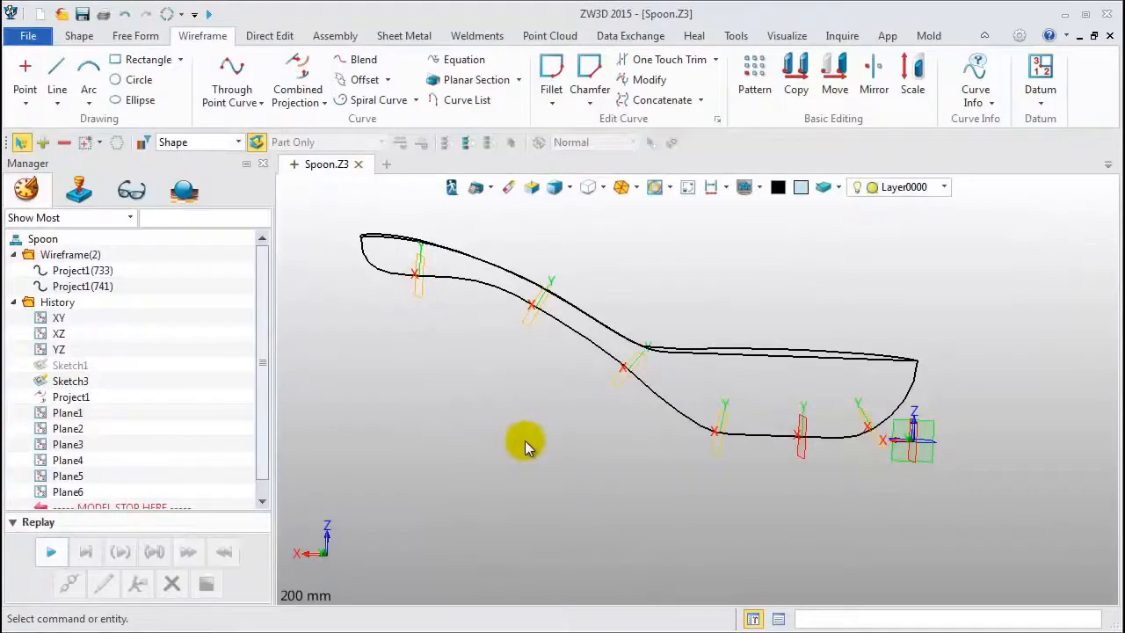
Step: Insert a sketch on Plane1, the datum plane near the bowl's front
{"action": "right_click_drag", "start_coordinate": [524, 441], "coordinate": [531, 468]}
{"action": "right_click", "coordinate": [738, 230]}
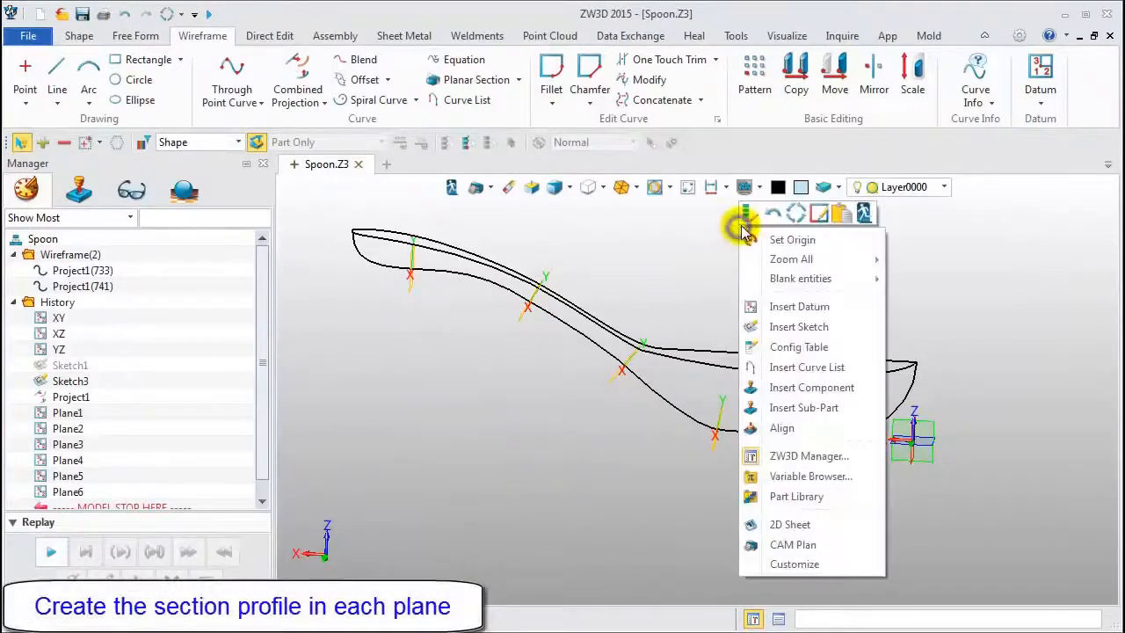
{"action": "left_click", "coordinate": [792, 329]}
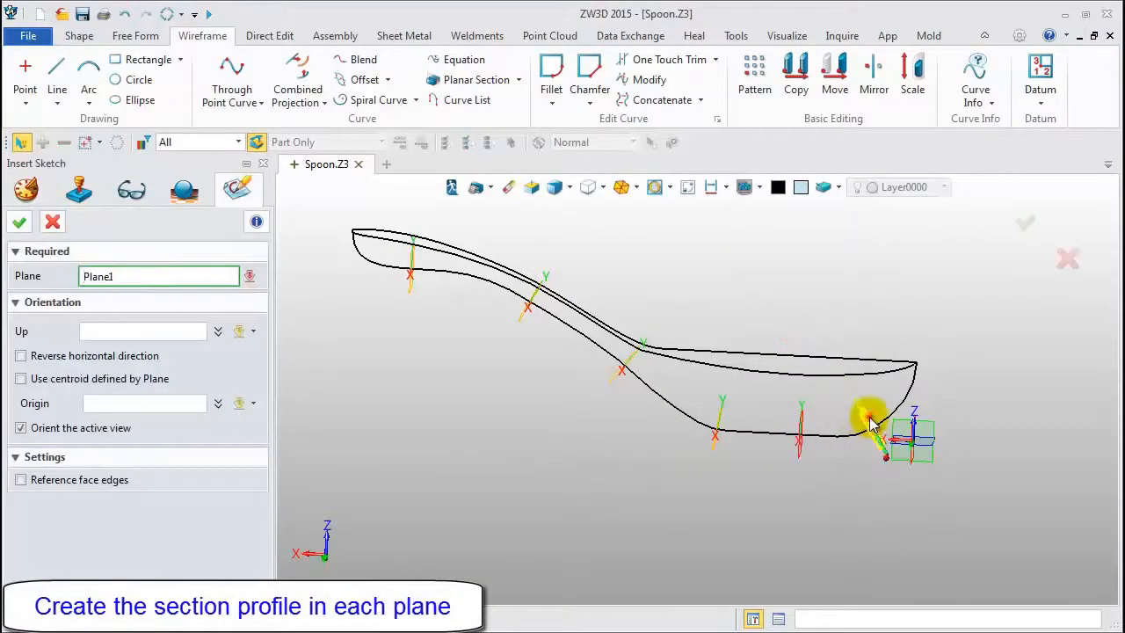
{"action": "middle_click", "coordinate": [824, 303]}
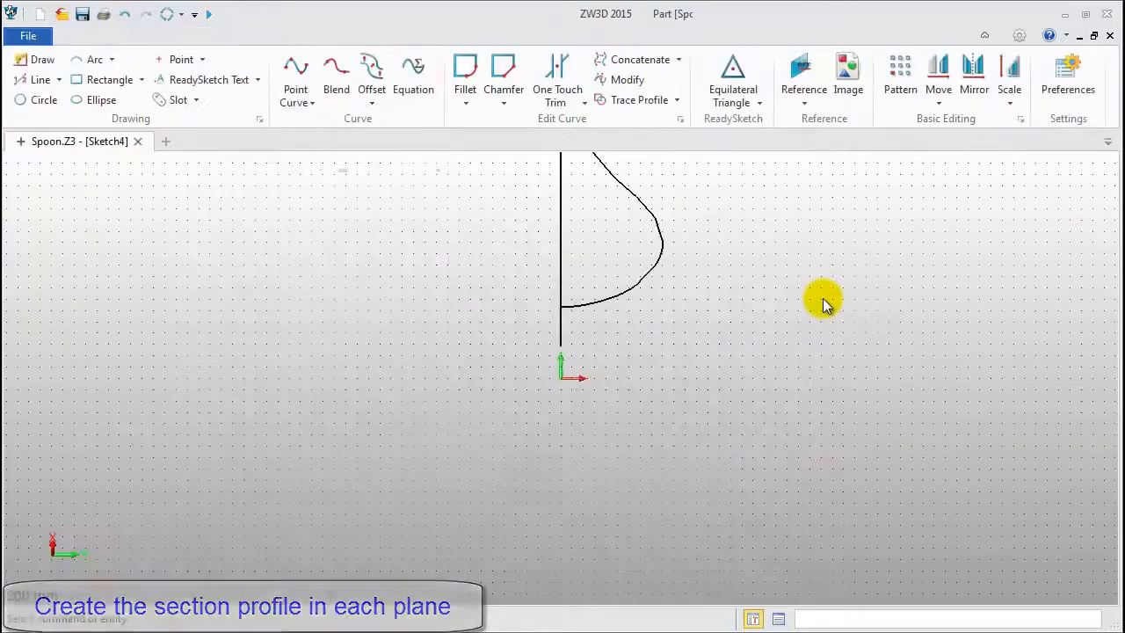
Step: Add construction reference points where the sketch plane intersects the underside curve and the spoon's 3D edge curve, showing only the sketch geometry
{"action": "left_click", "coordinate": [798, 75]}
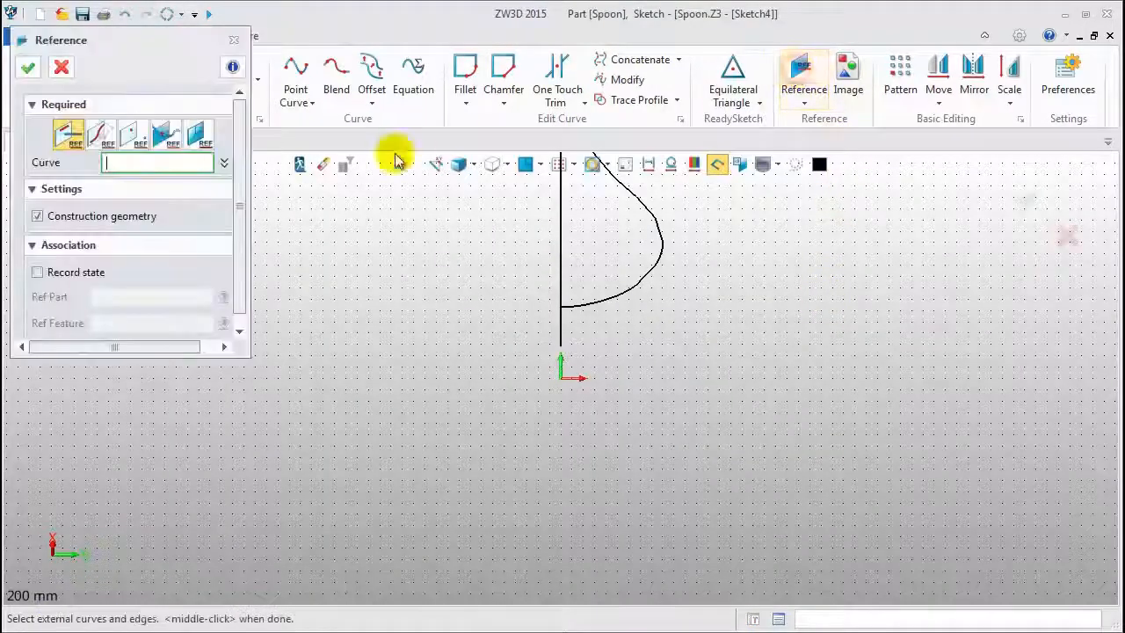
{"action": "left_click", "coordinate": [173, 141]}
{"action": "mouse_move", "coordinate": [495, 376]}
{"action": "right_mouse_down"}
{"action": "mouse_move", "coordinate": [613, 403]}
{"action": "mouse_move", "coordinate": [597, 415]}
{"action": "right_mouse_up"}
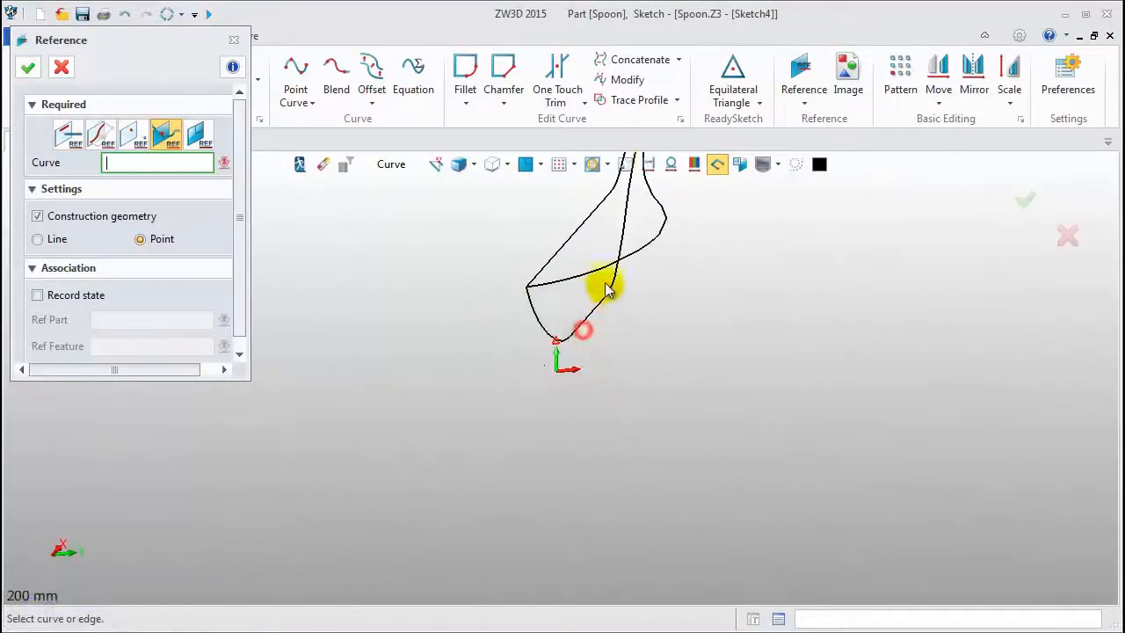
{"action": "left_click", "coordinate": [643, 250]}
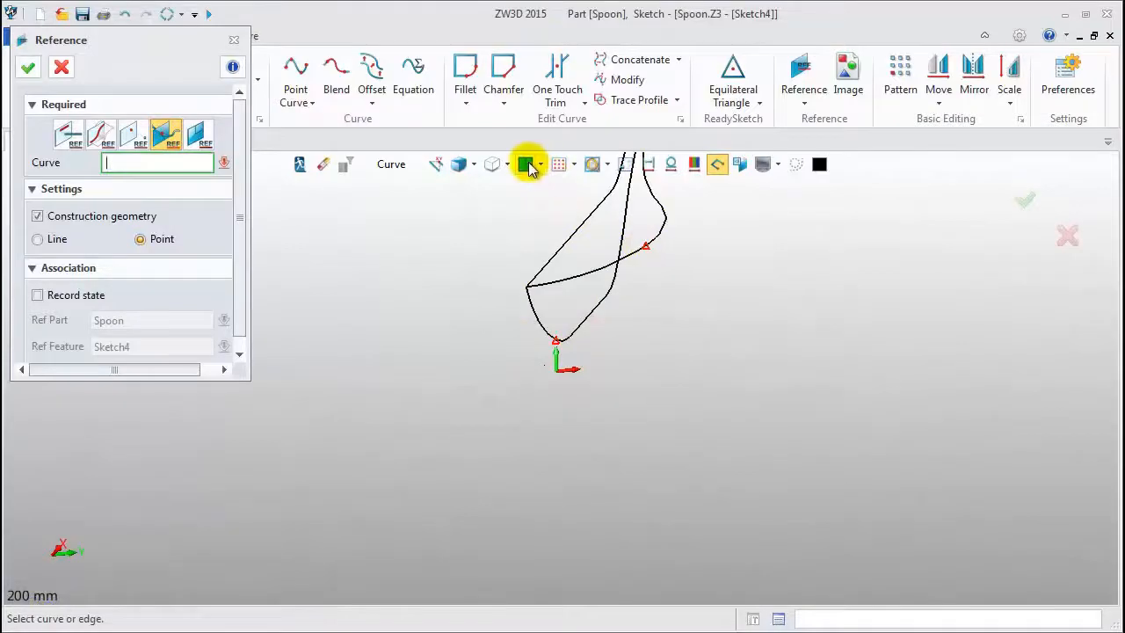
{"action": "left_click", "coordinate": [525, 164]}
{"action": "left_click", "coordinate": [624, 169]}
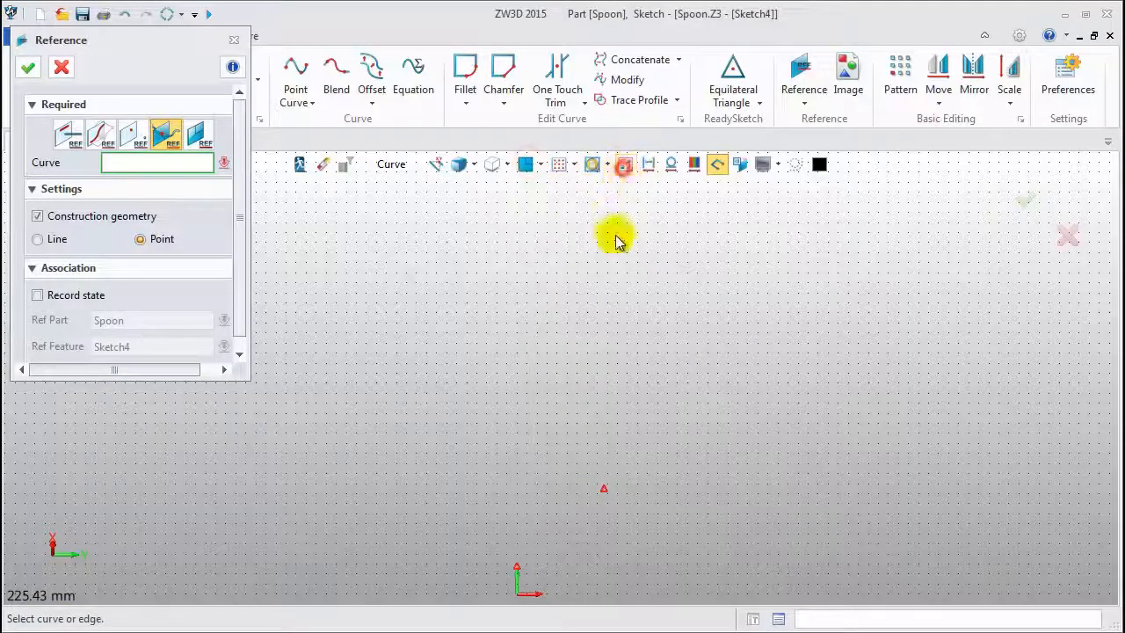
{"action": "scroll", "coordinate": [560, 532], "scroll_direction": "up", "scroll_amount": 3}
{"action": "middle_click_drag", "start_coordinate": [560, 533], "coordinate": [588, 395]}
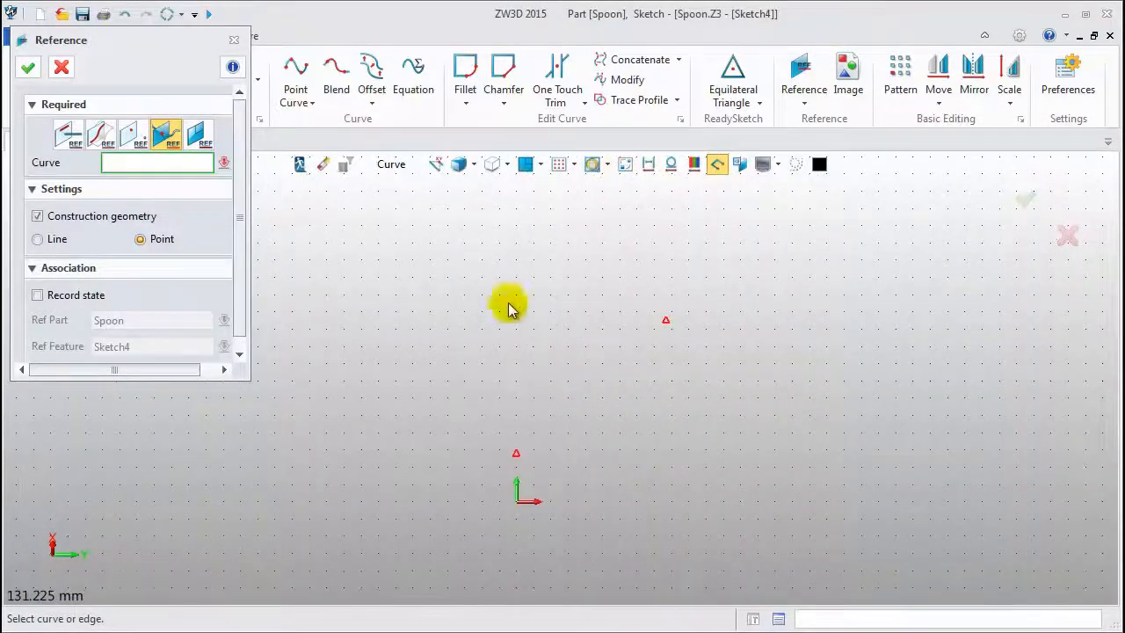
Step: Draw a degree 3 point curve from the lower reference point through about (29.9, 27.7) to the upper reference point, with curvature displayed
{"action": "left_click", "coordinate": [296, 81]}
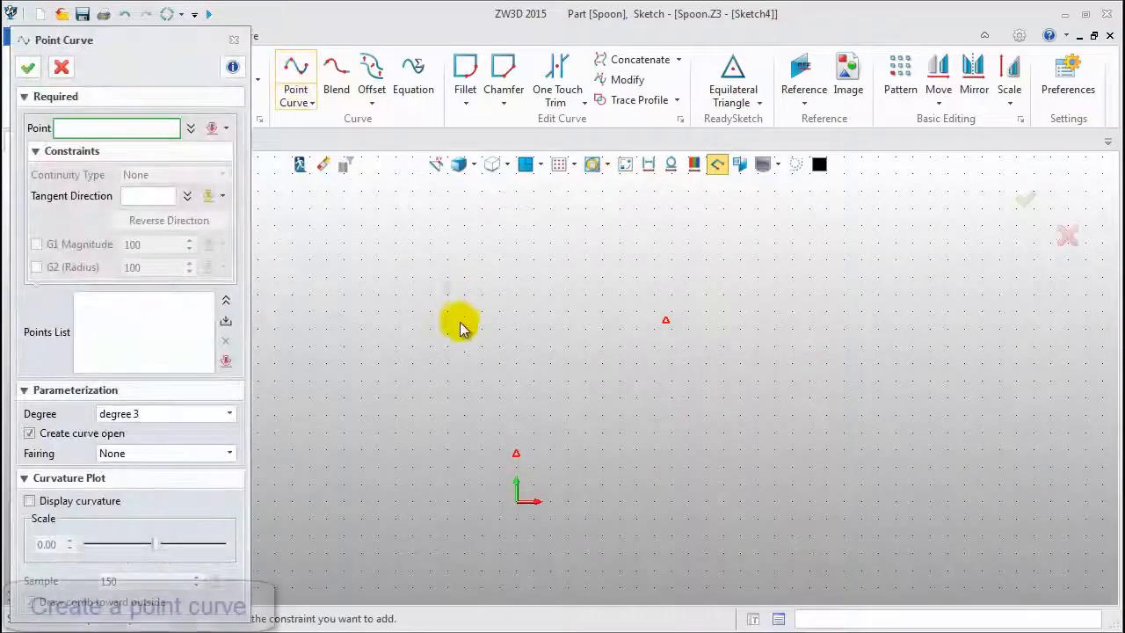
{"action": "left_click", "coordinate": [518, 454]}
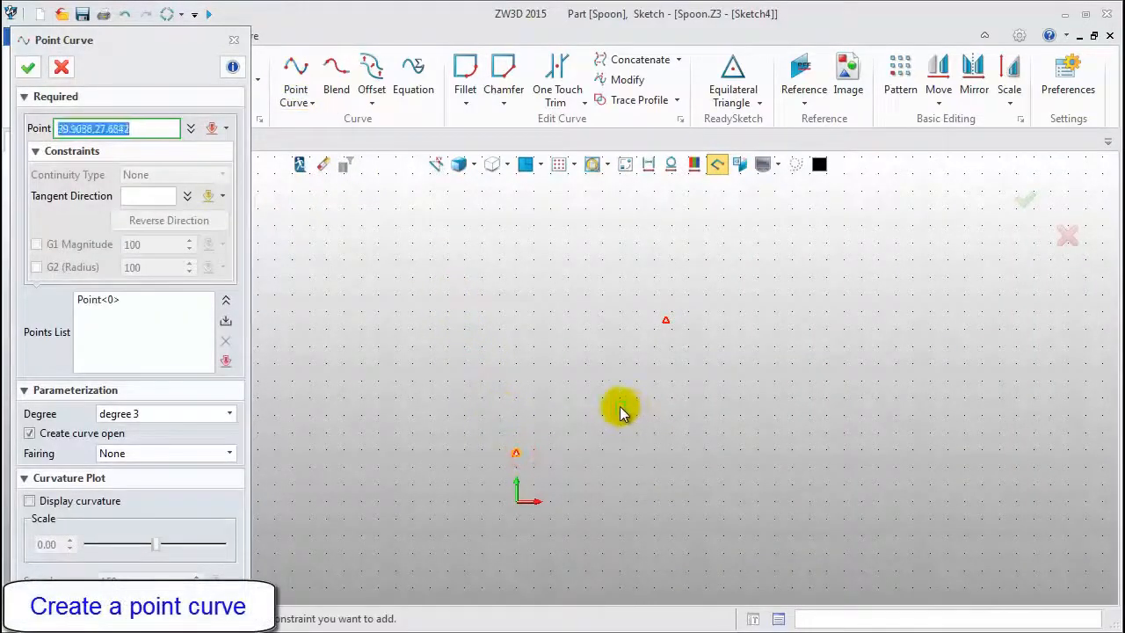
{"action": "left_click", "coordinate": [621, 406]}
{"action": "left_click", "coordinate": [667, 321]}
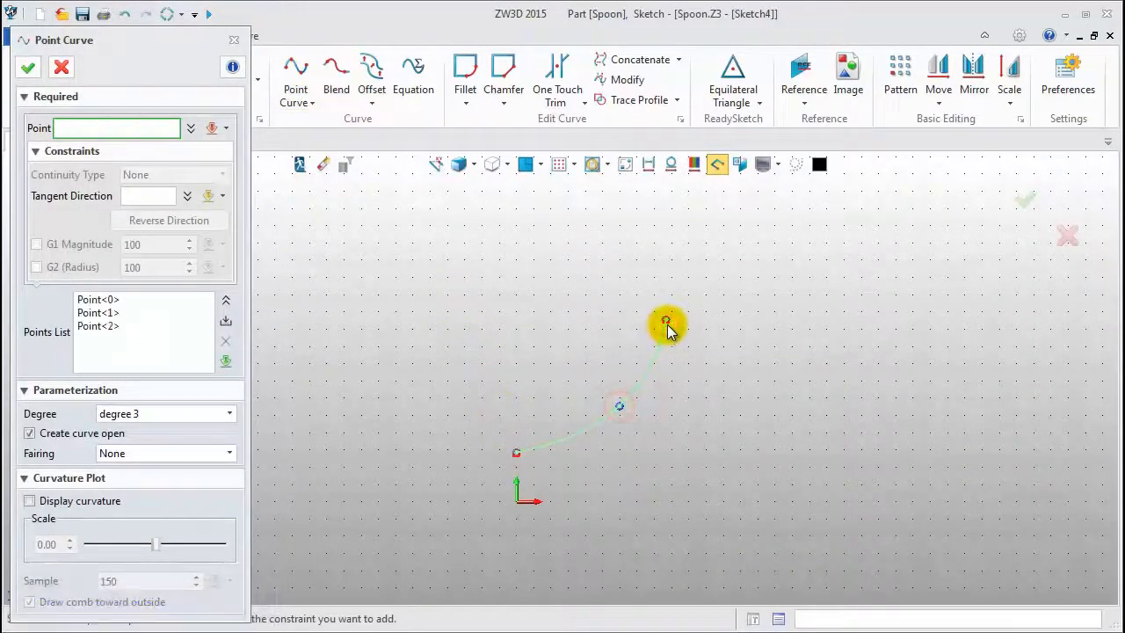
{"action": "left_click", "coordinate": [30, 500]}
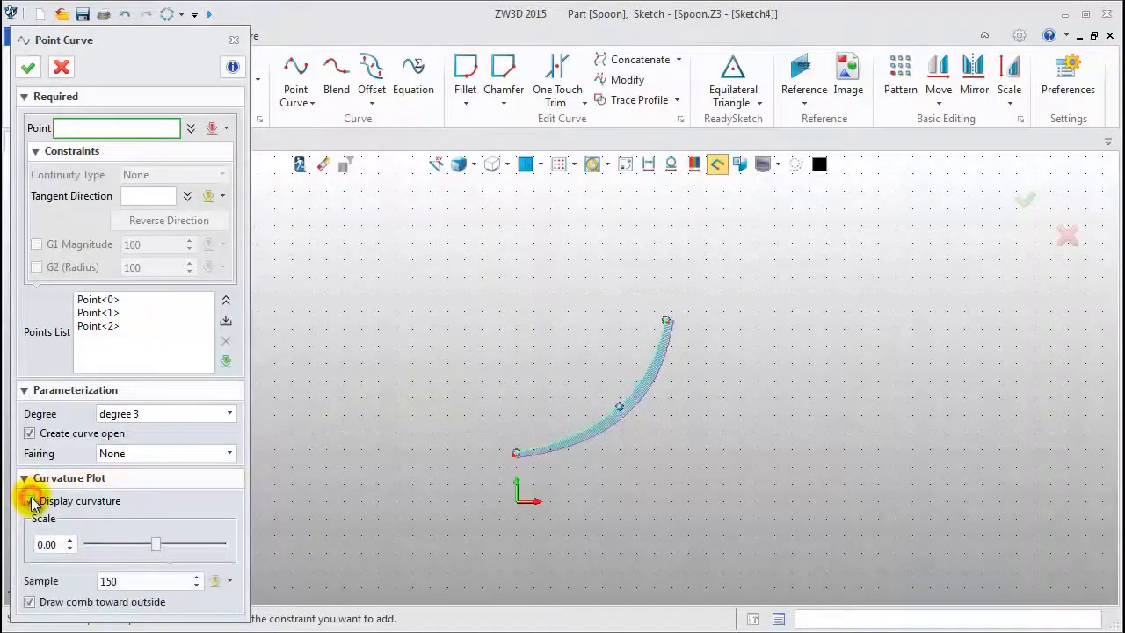
Step: Constrain the curve's start point with a tangent direction along the X axis
{"action": "left_click", "coordinate": [104, 298]}
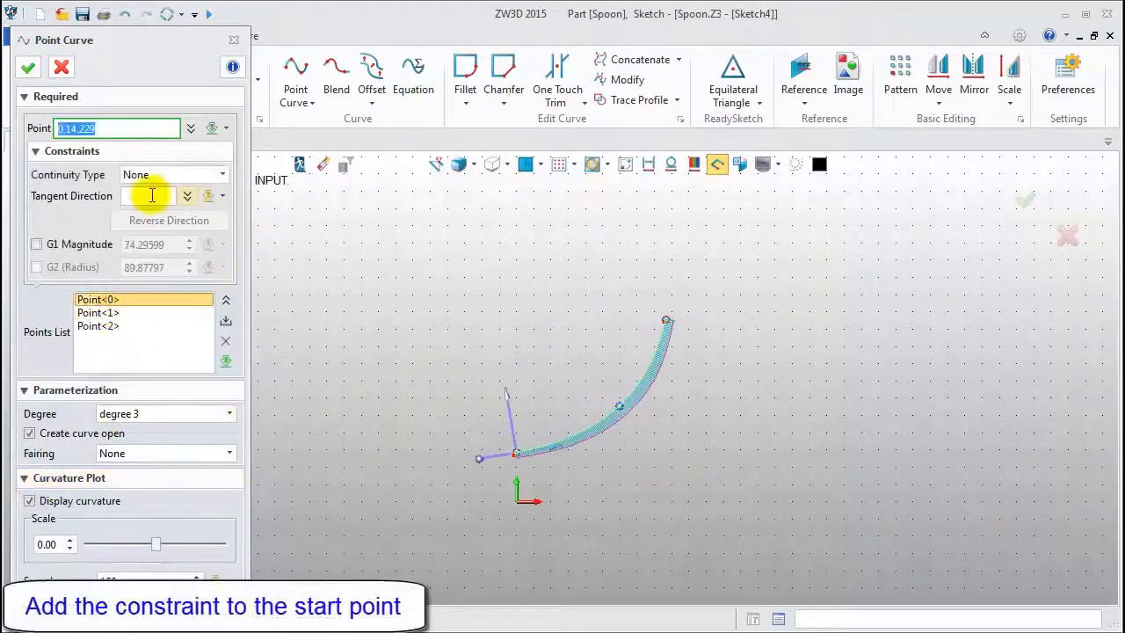
{"action": "right_click", "coordinate": [281, 220]}
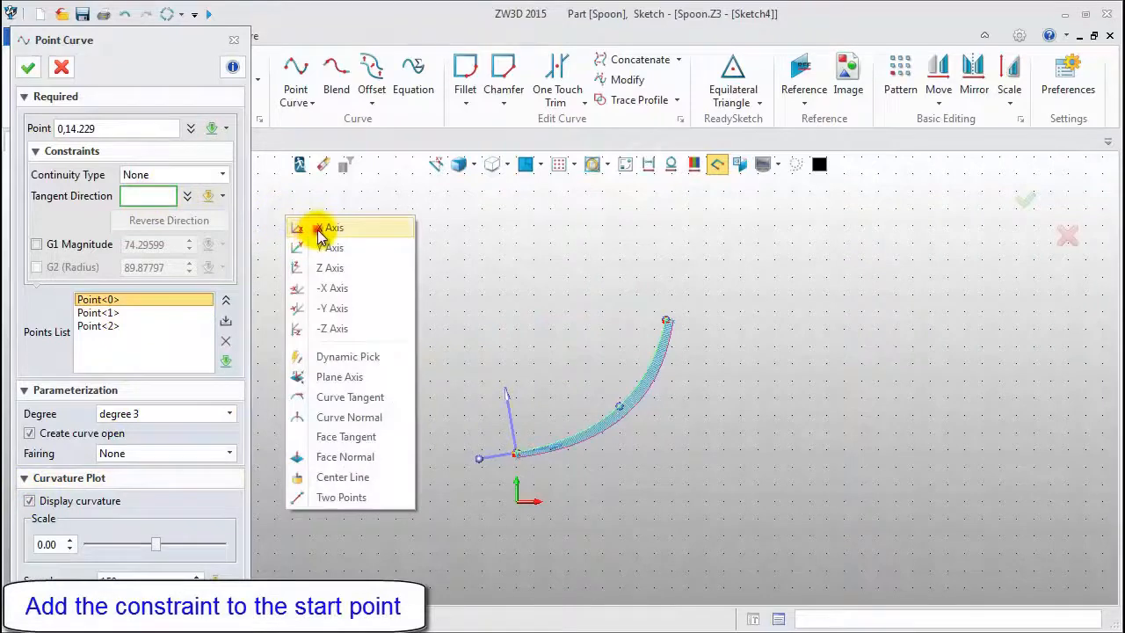
{"action": "left_click", "coordinate": [319, 230]}
Step: Move the curve's middle point to about (28.9, 25.4) to even out the curvature, accept the curve and exit the sketch
{"action": "left_click", "coordinate": [121, 313]}
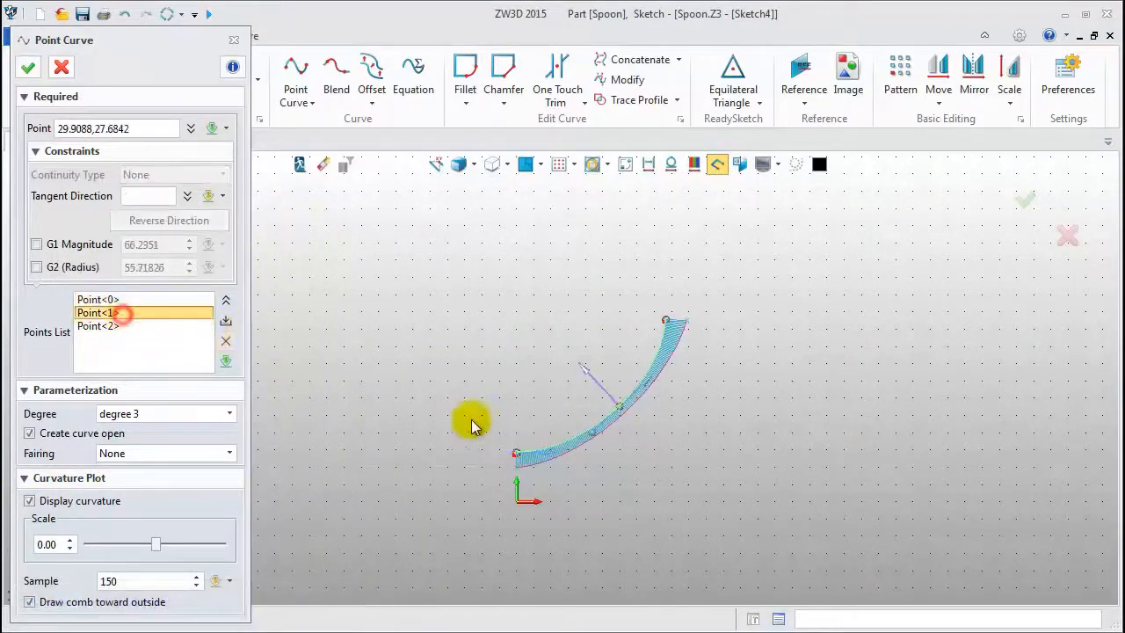
{"action": "scroll", "coordinate": [624, 411], "scroll_direction": "up", "scroll_amount": 2}
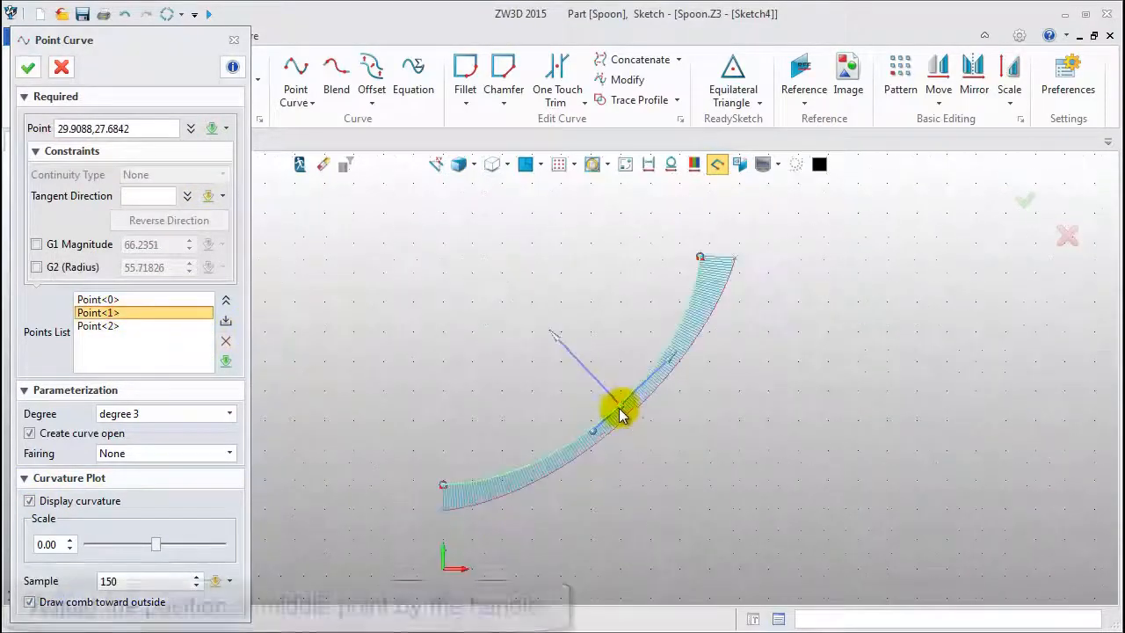
{"action": "left_click_drag", "start_coordinate": [620, 411], "coordinate": [617, 425]}
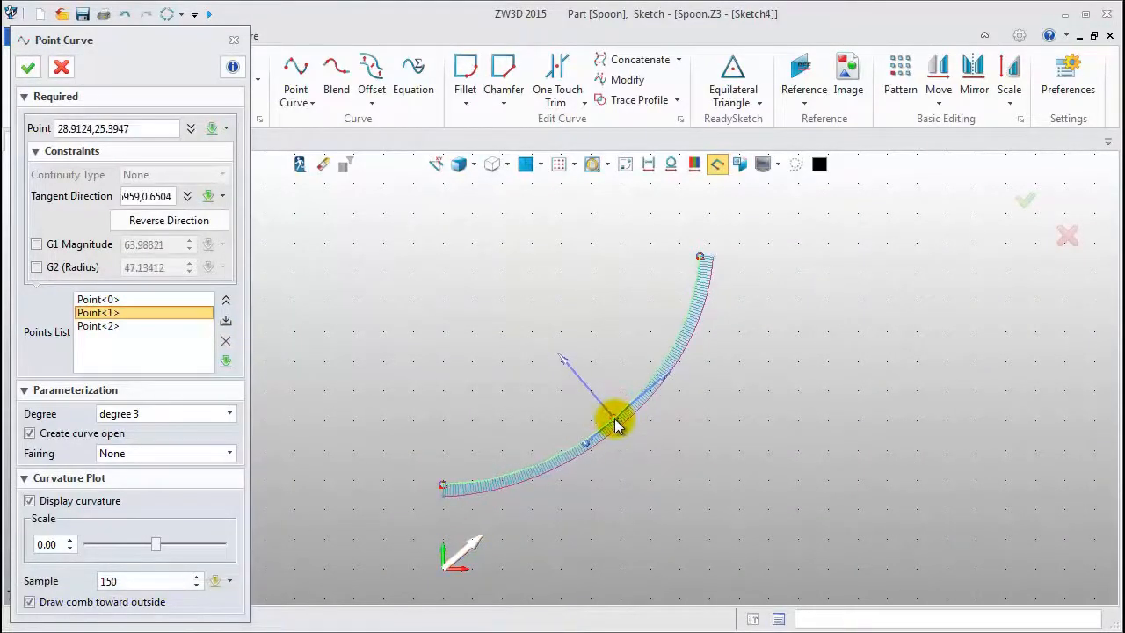
{"action": "middle_click", "coordinate": [581, 409]}
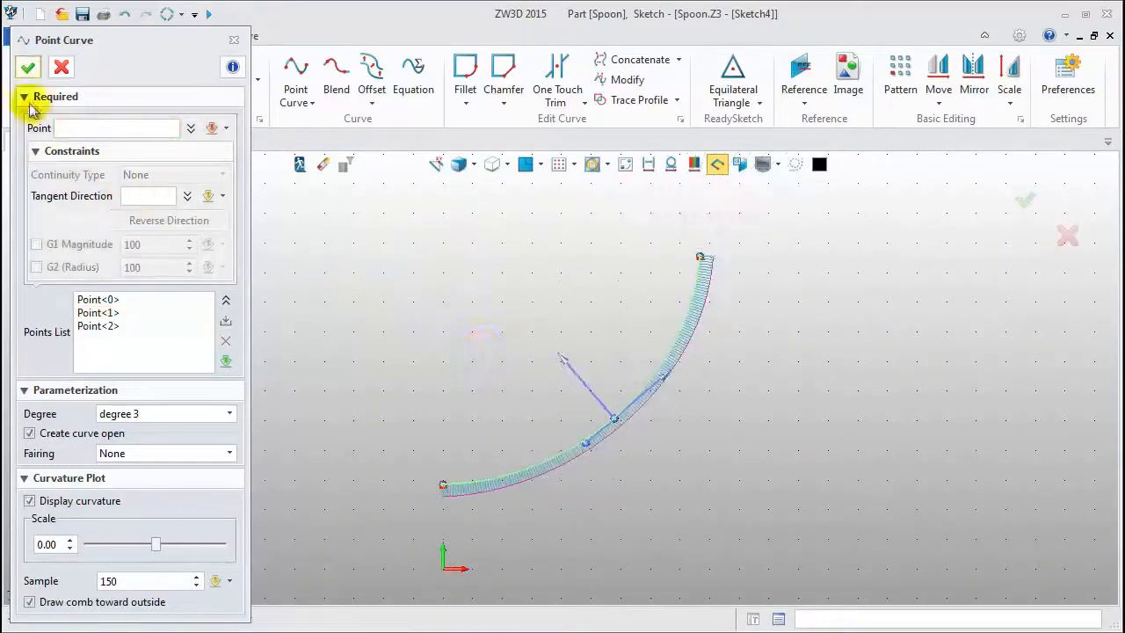
{"action": "left_click", "coordinate": [27, 67]}
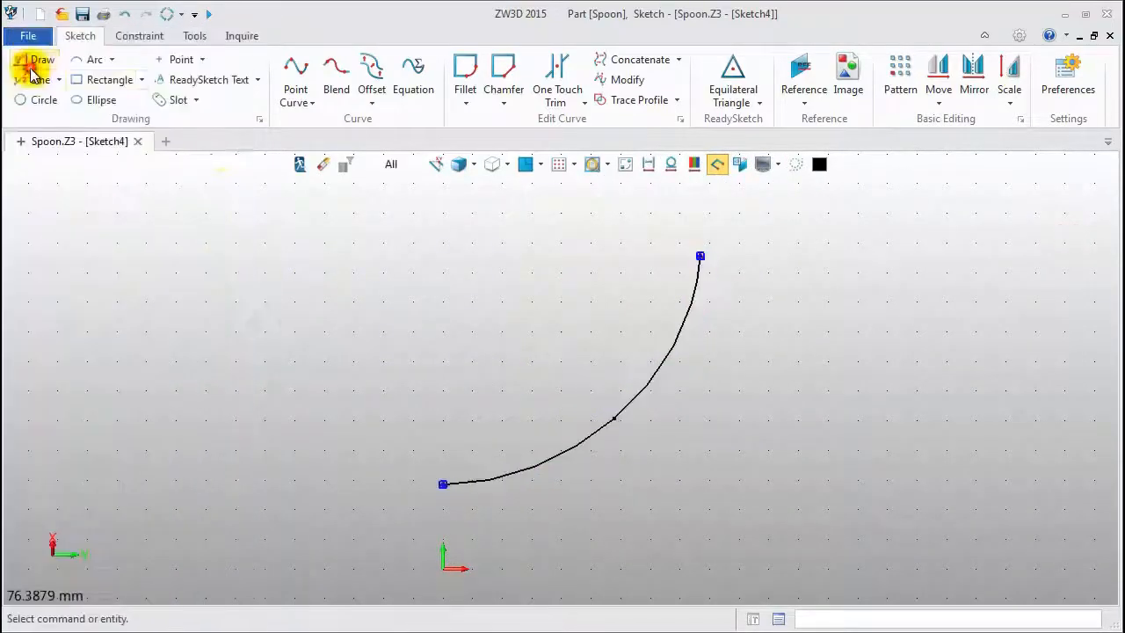
{"action": "left_click", "coordinate": [299, 165]}
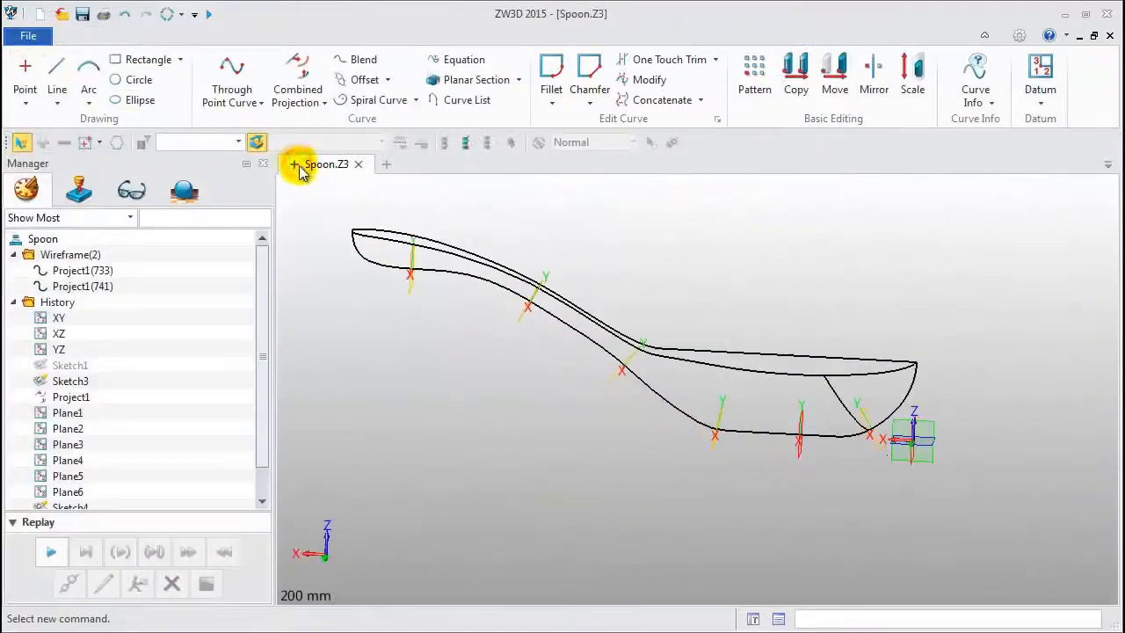
Step: Insert a sketch on Plane2, the datum plane at the middle of the bowl's base
{"action": "right_click", "coordinate": [562, 231]}
{"action": "left_click", "coordinate": [621, 342]}
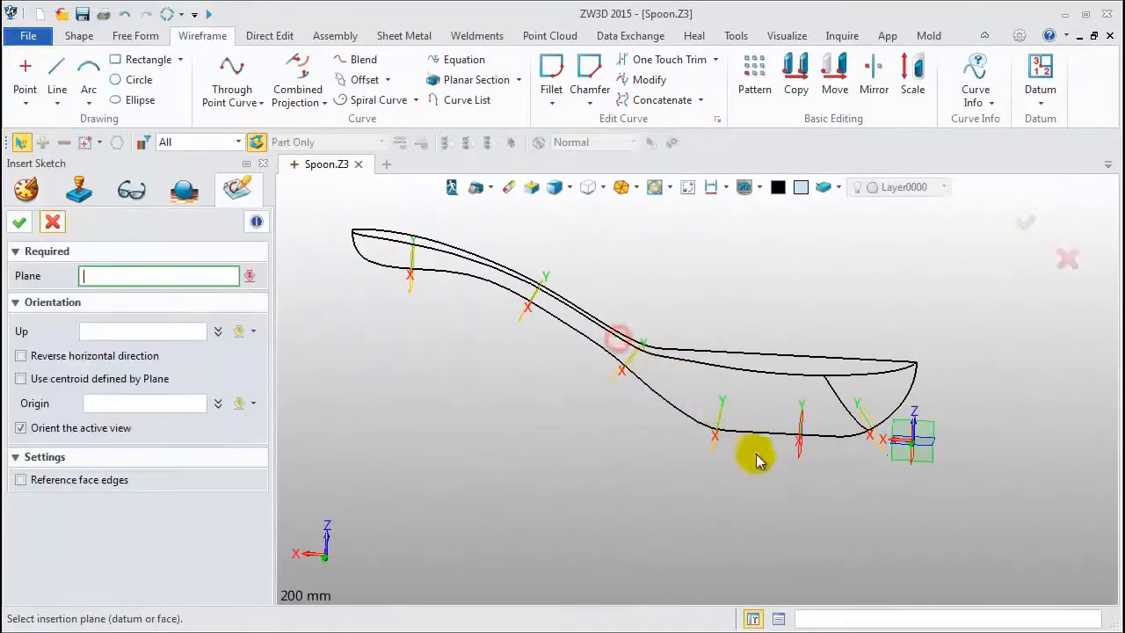
{"action": "left_click", "coordinate": [801, 457]}
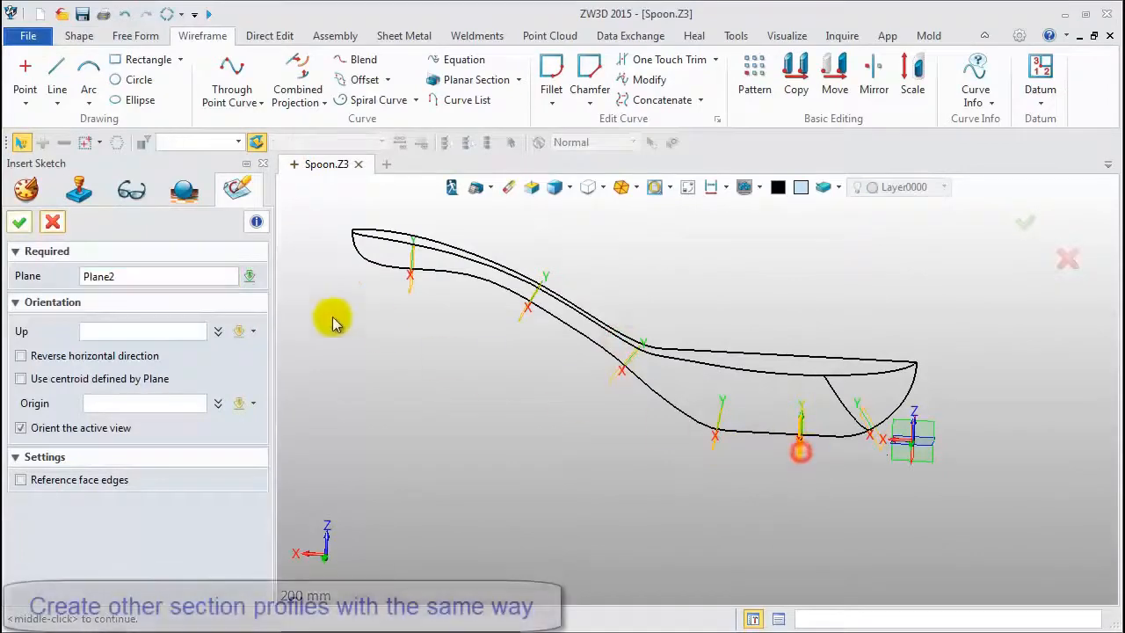
{"action": "left_click", "coordinate": [21, 223]}
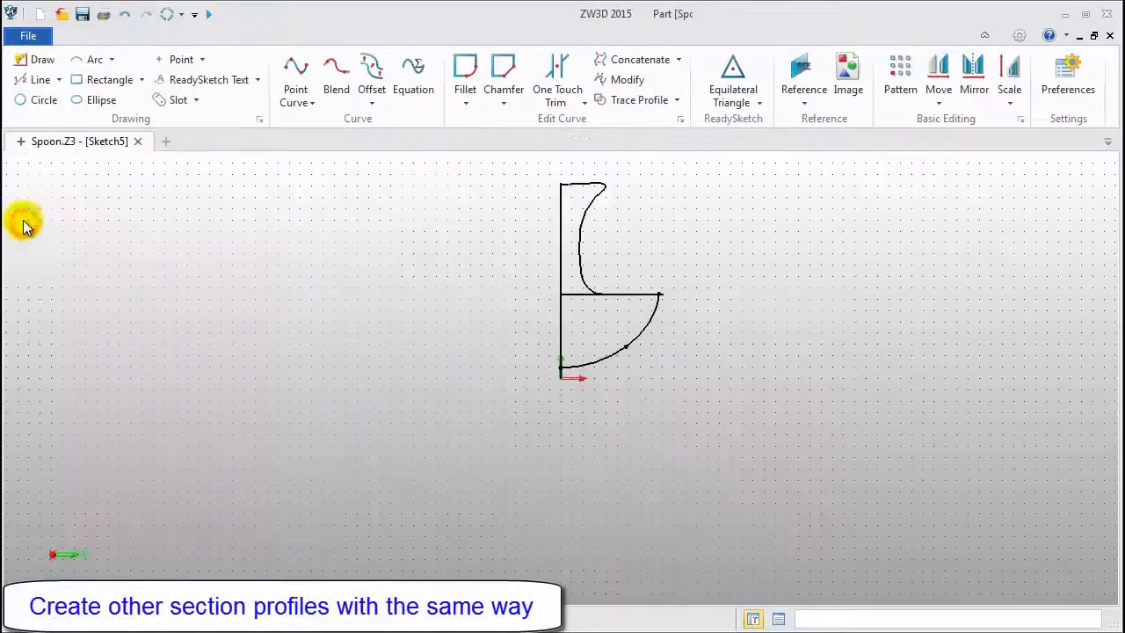
Step: Reference the Plane2 sketch's intersection points with the underside curve and the 3D edge curve, then hide the surrounding geometry
{"action": "left_click", "coordinate": [801, 75]}
{"action": "middle_click_drag", "start_coordinate": [641, 372], "coordinate": [703, 404]}
{"action": "left_click", "coordinate": [595, 368]}
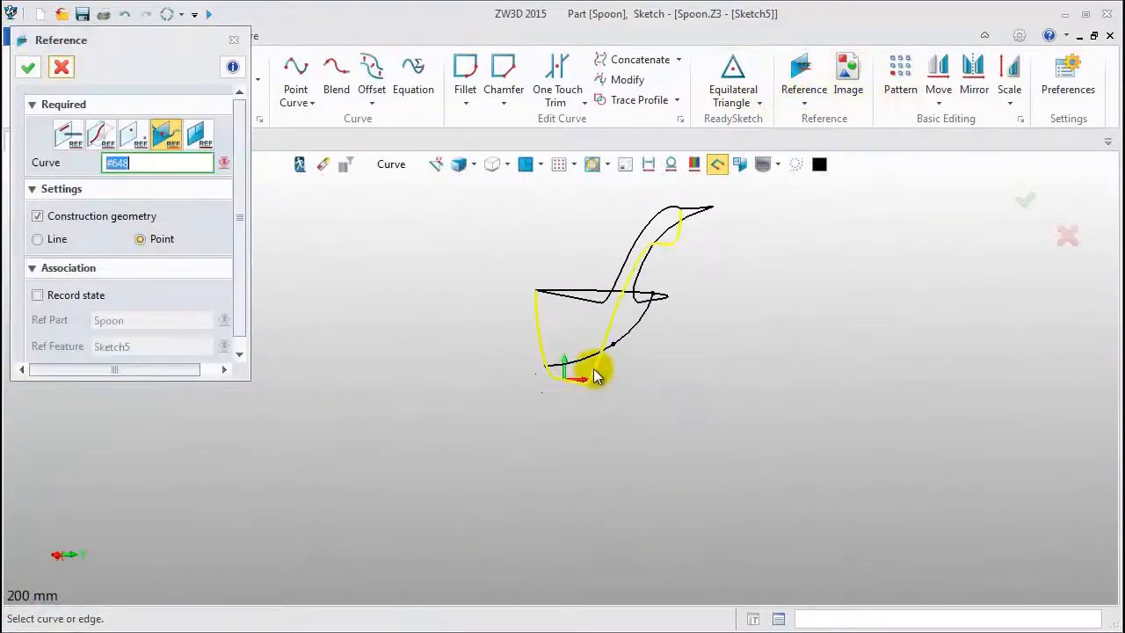
{"action": "left_click", "coordinate": [580, 365]}
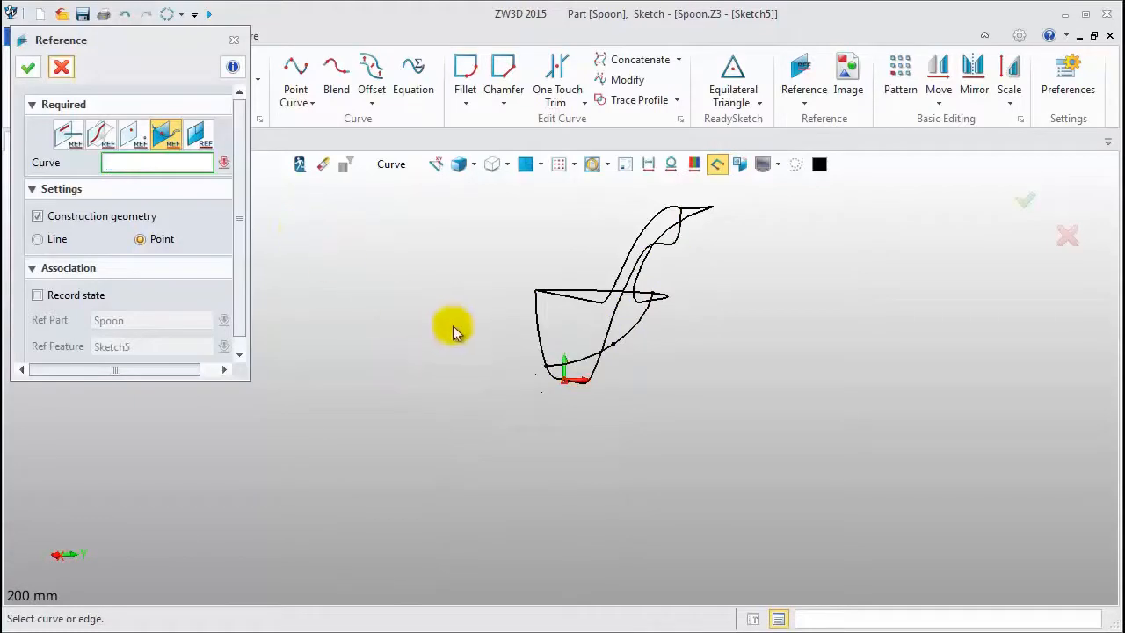
{"action": "right_click_drag", "start_coordinate": [454, 328], "coordinate": [494, 341]}
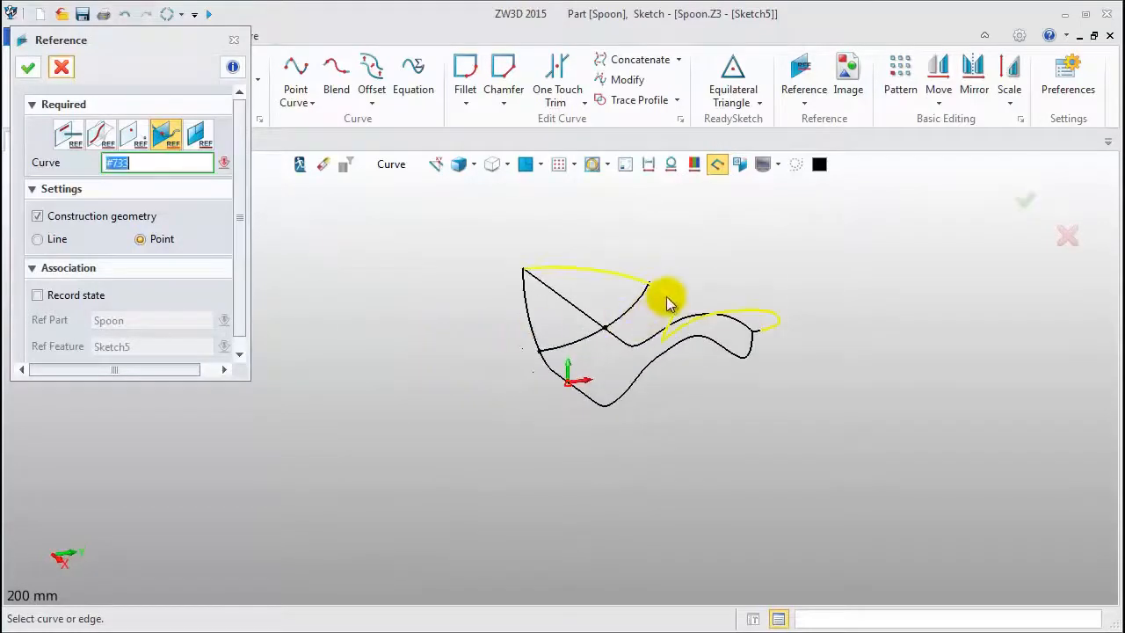
{"action": "left_click", "coordinate": [29, 68]}
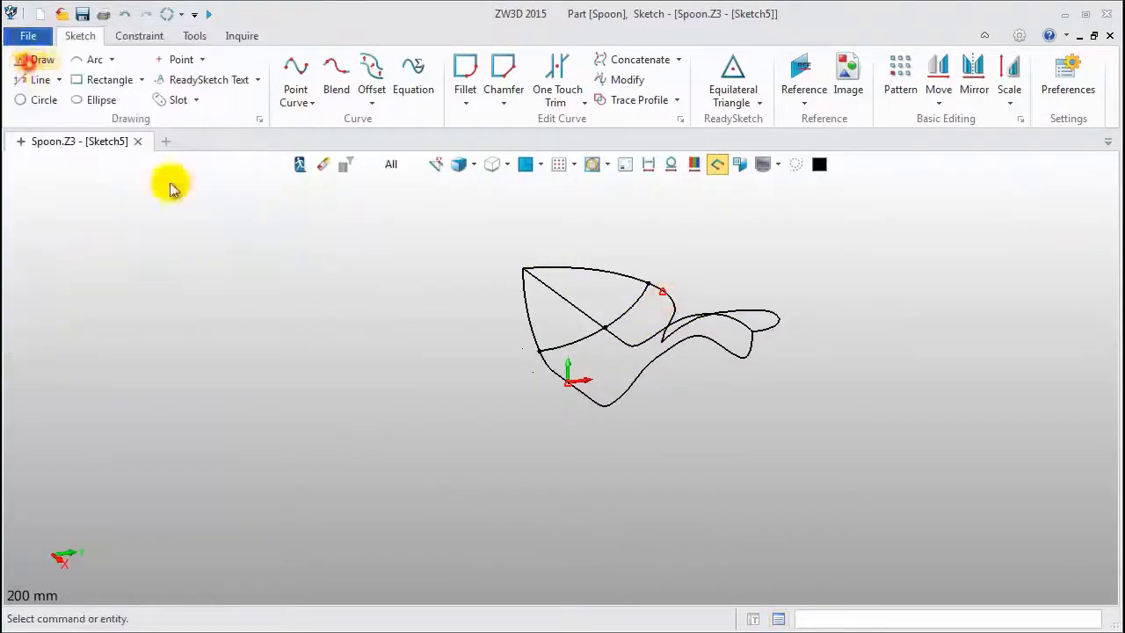
{"action": "left_click", "coordinate": [524, 167]}
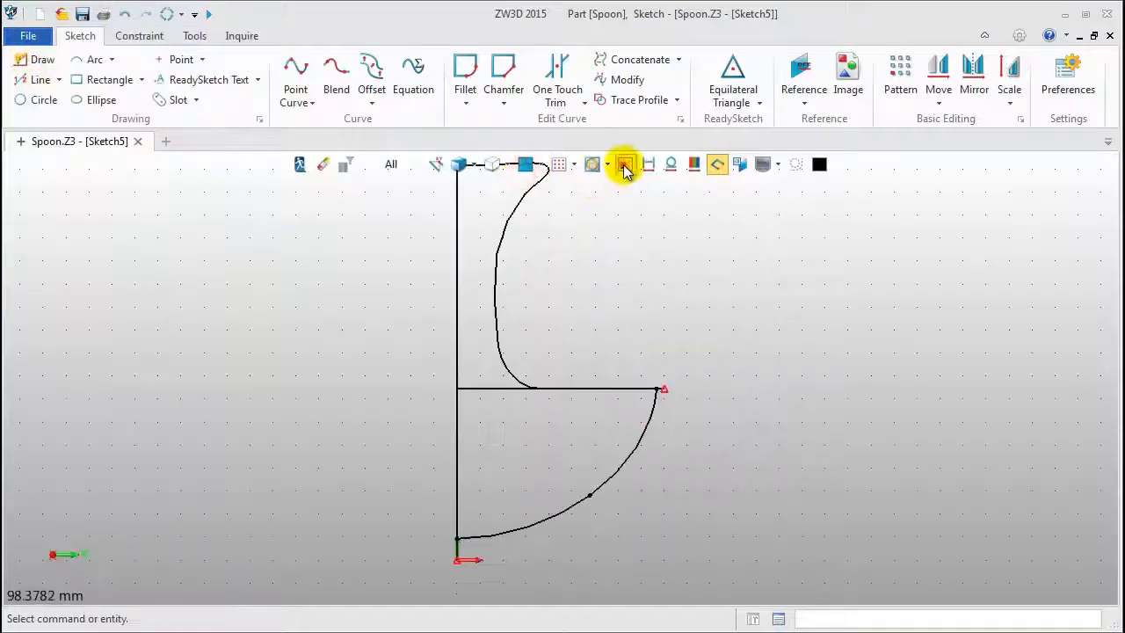
{"action": "left_click", "coordinate": [624, 167]}
{"action": "middle_click_drag", "start_coordinate": [495, 402], "coordinate": [540, 264]}
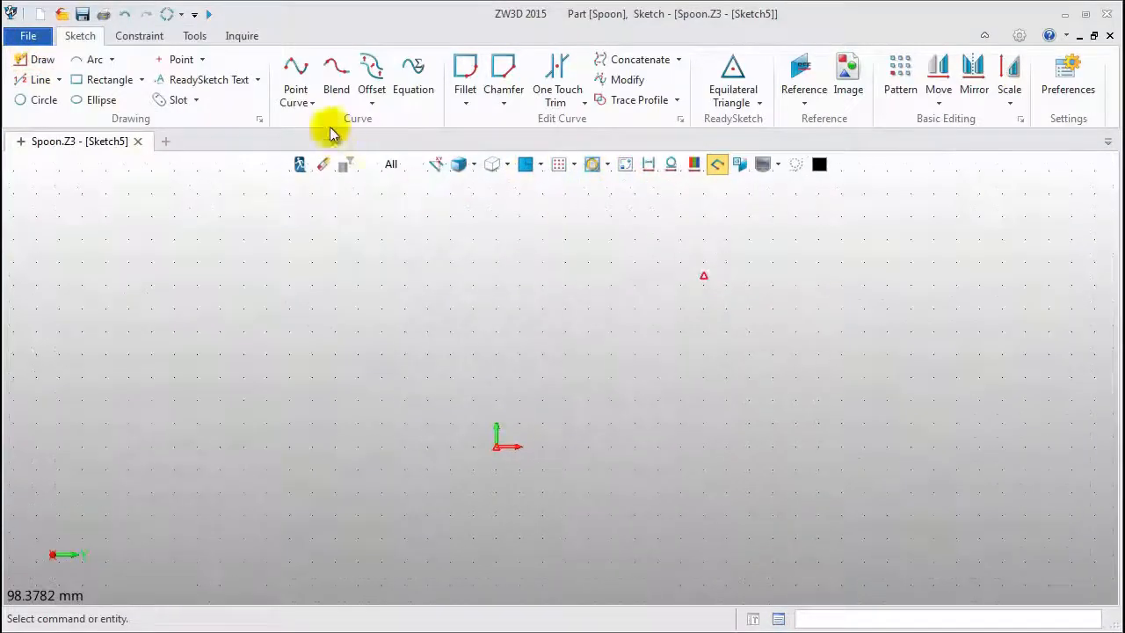
Step: Draw the Plane2 section as a point curve from the origin through about (28.7, 13.8) to the upper reference point
{"action": "left_click", "coordinate": [296, 75]}
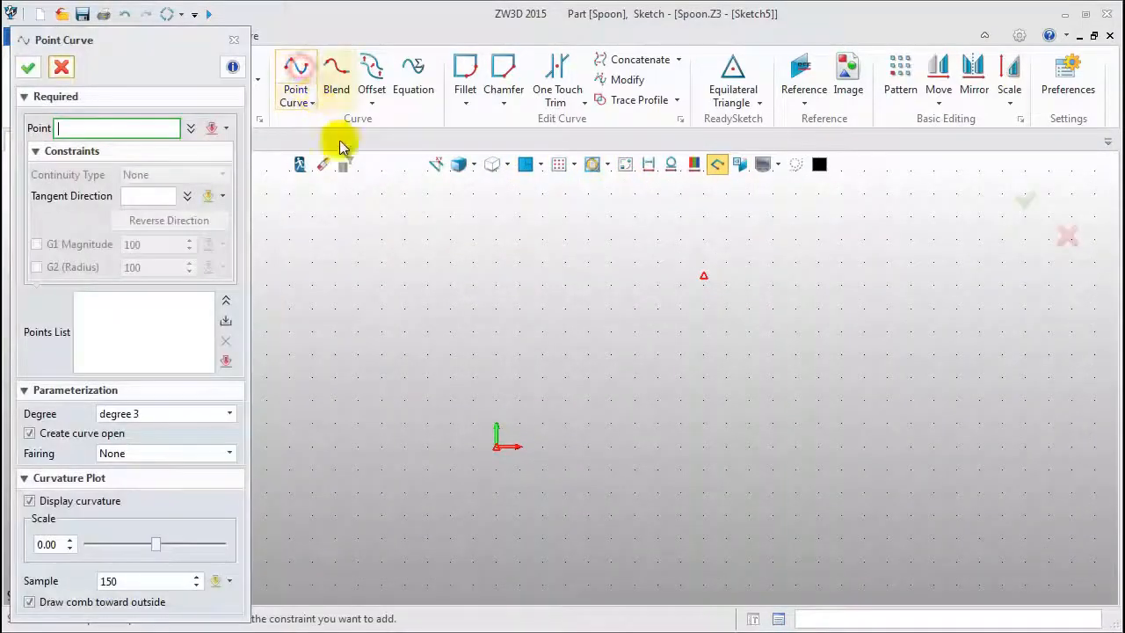
{"action": "left_click", "coordinate": [497, 448]}
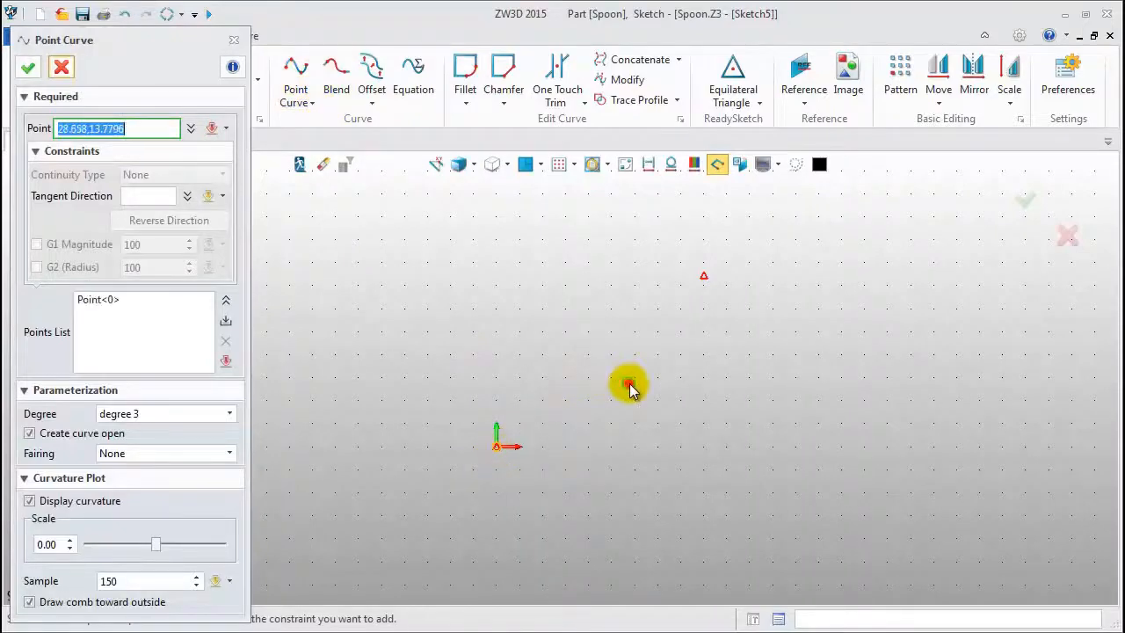
{"action": "left_click", "coordinate": [705, 278]}
{"action": "left_click", "coordinate": [623, 311]}
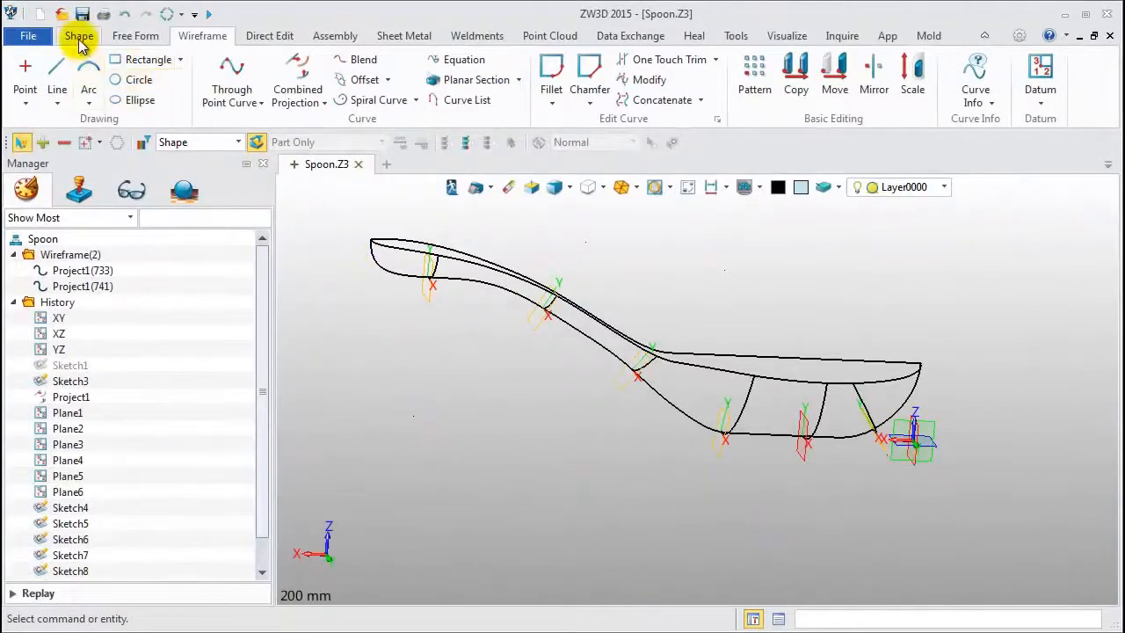
Step: Extrude the spoon's underside curve to one side as a narrow reference surface
{"action": "left_click", "coordinate": [79, 37]}
{"action": "left_click", "coordinate": [44, 99]}
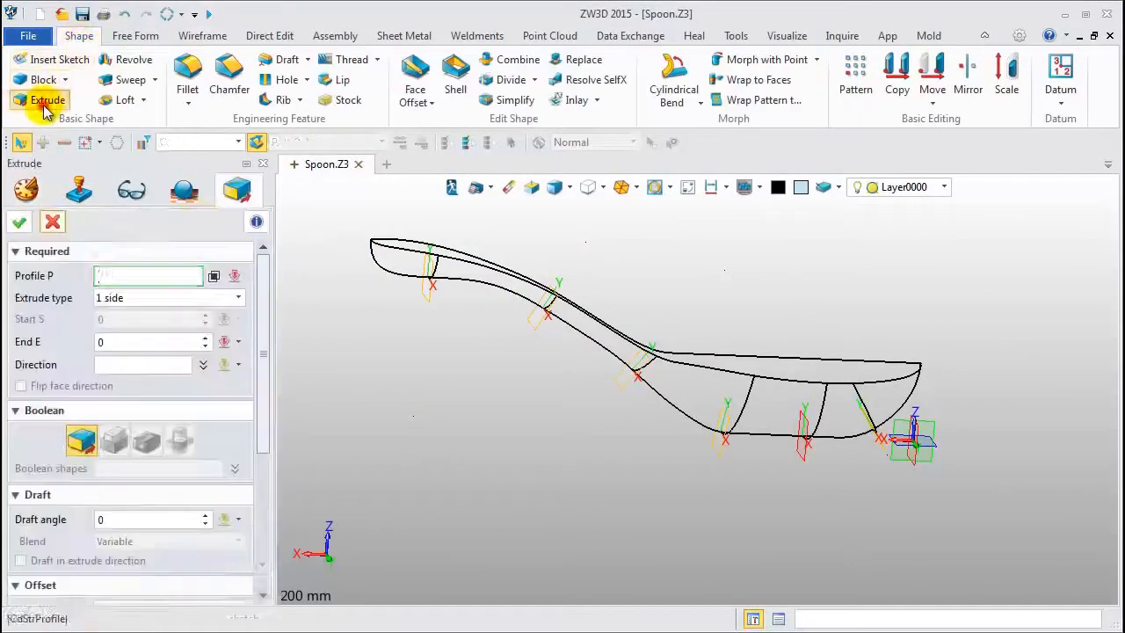
{"action": "left_click", "coordinate": [712, 435]}
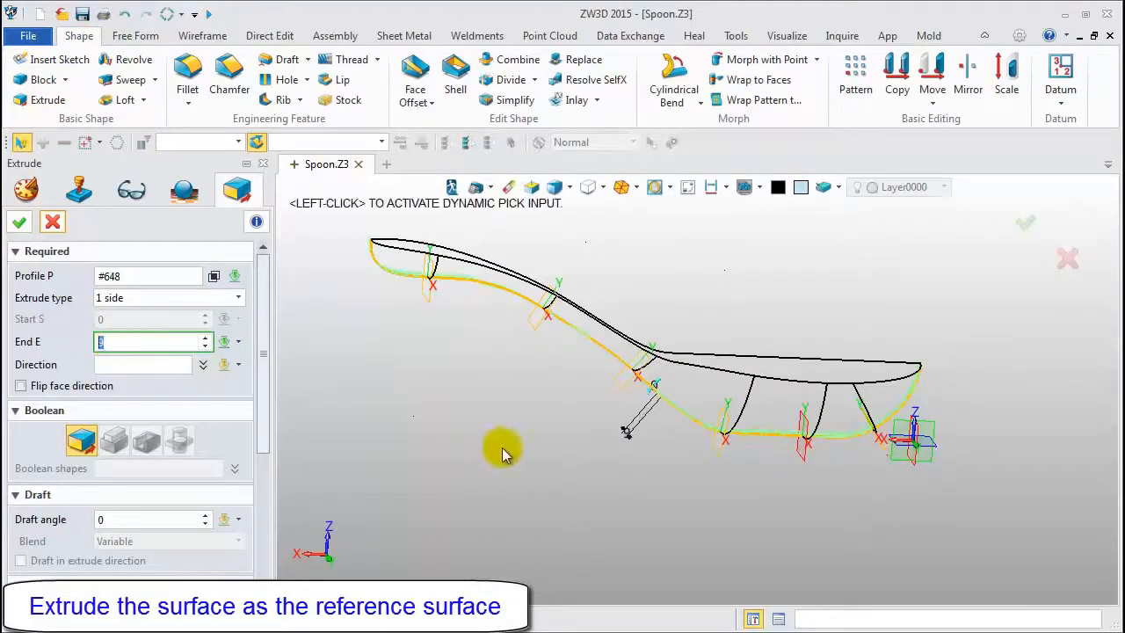
{"action": "right_click_drag", "start_coordinate": [504, 452], "coordinate": [404, 456]}
{"action": "right_click_drag", "start_coordinate": [774, 440], "coordinate": [671, 430]}
{"action": "right_click_drag", "start_coordinate": [670, 385], "coordinate": [545, 321]}
{"action": "left_click", "coordinate": [53, 222]}
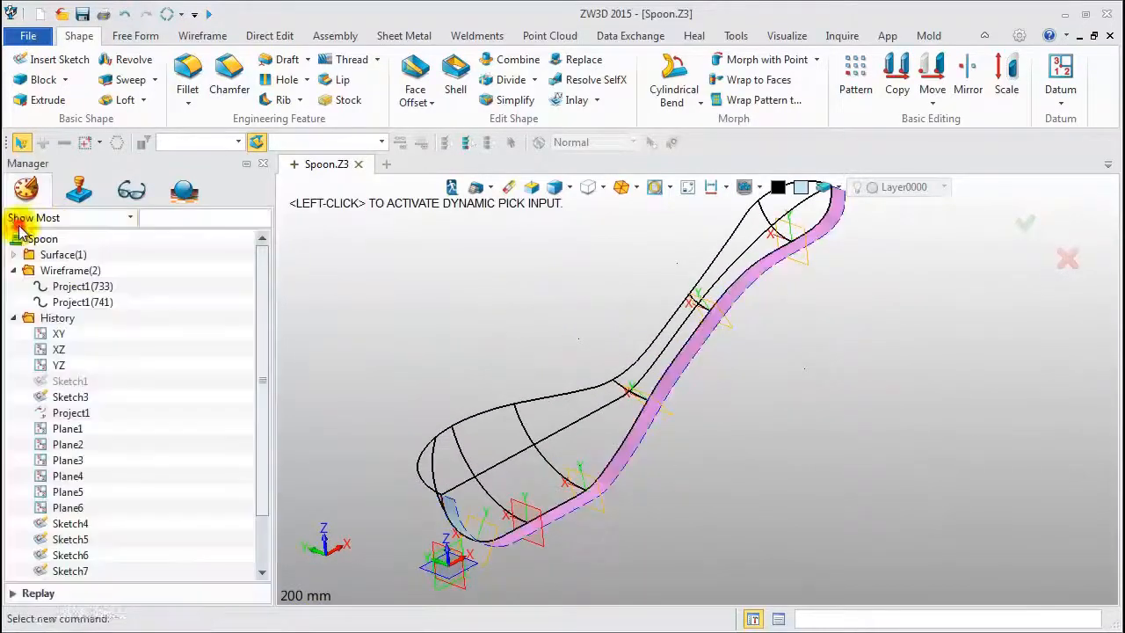
Step: Start a Curve Mesh surface with the 3D edge curve and the reference surface's underside edge as its two U curves
{"action": "right_click_drag", "start_coordinate": [435, 318], "coordinate": [555, 316]}
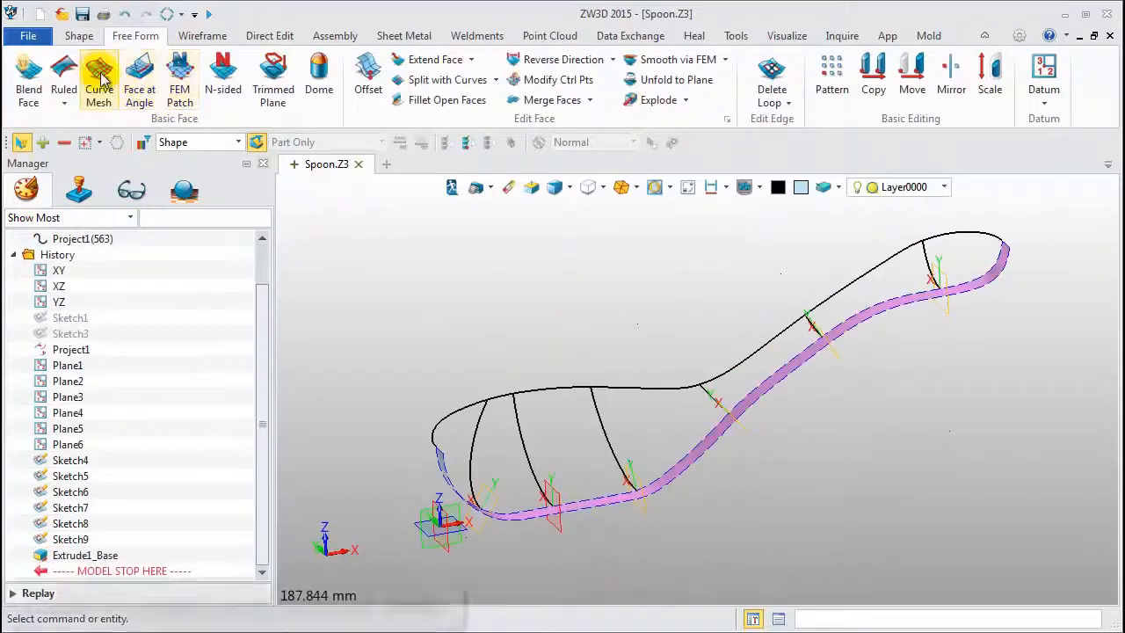
{"action": "left_click", "coordinate": [100, 84]}
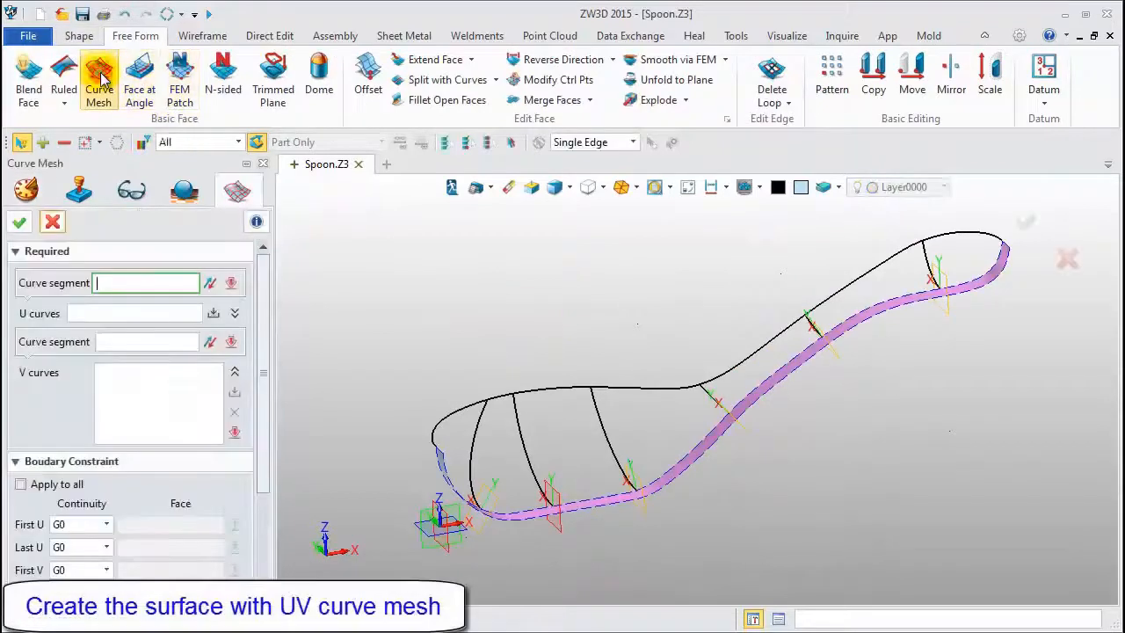
{"action": "left_click", "coordinate": [520, 390]}
{"action": "middle_click", "coordinate": [576, 476]}
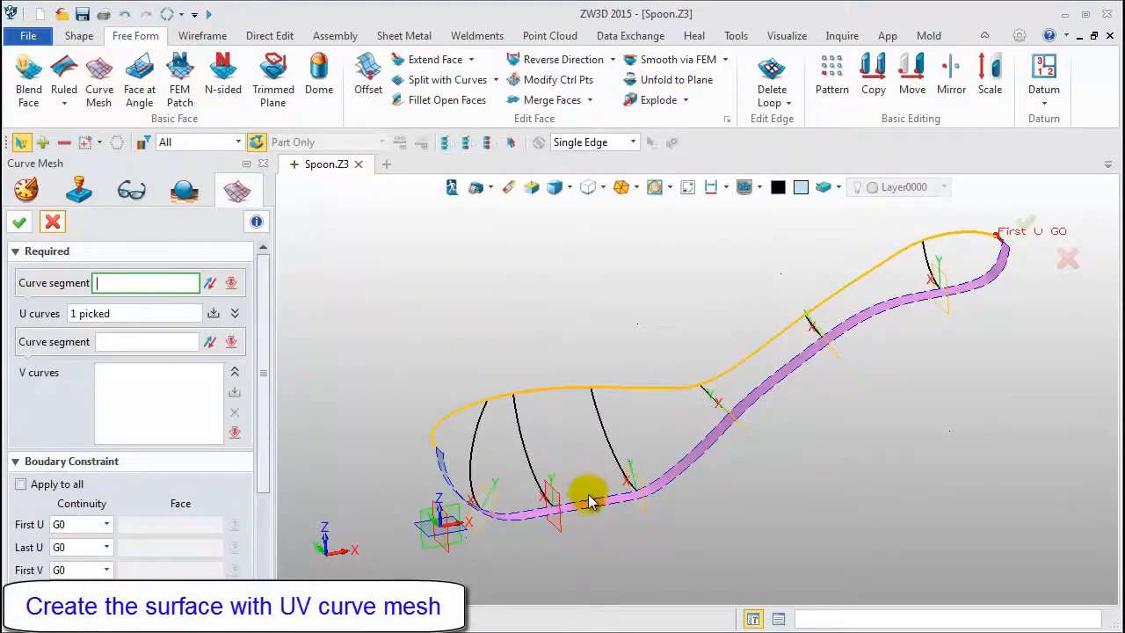
{"action": "left_click", "coordinate": [589, 497]}
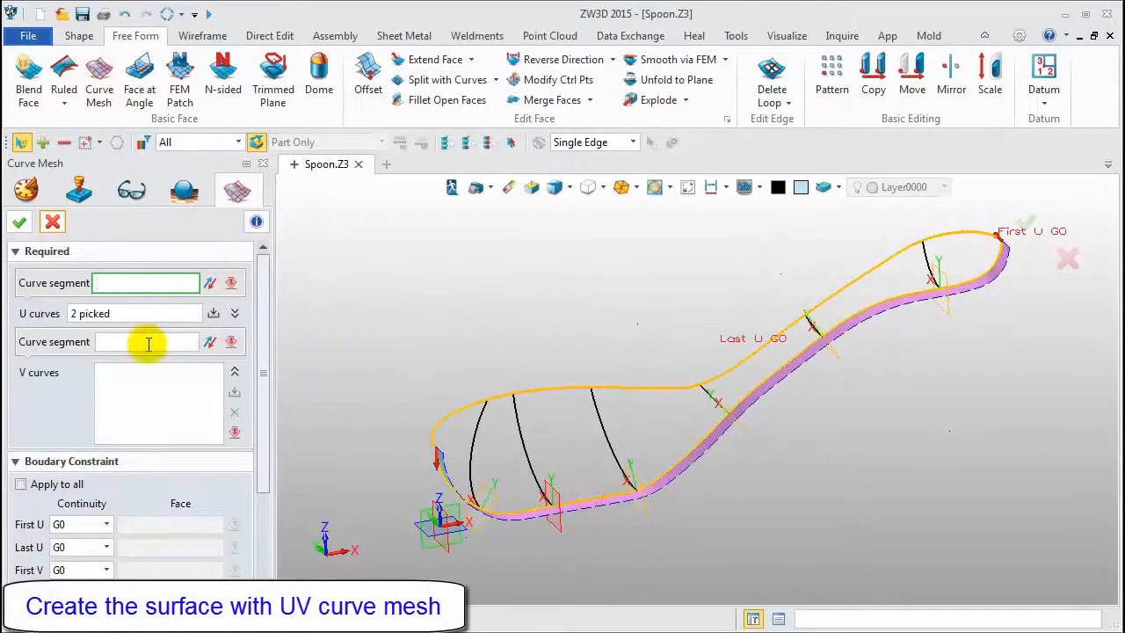
Step: Add the six section profiles, in order from the bowl tip to the handle end, as the mesh's V curves
{"action": "left_click", "coordinate": [478, 437]}
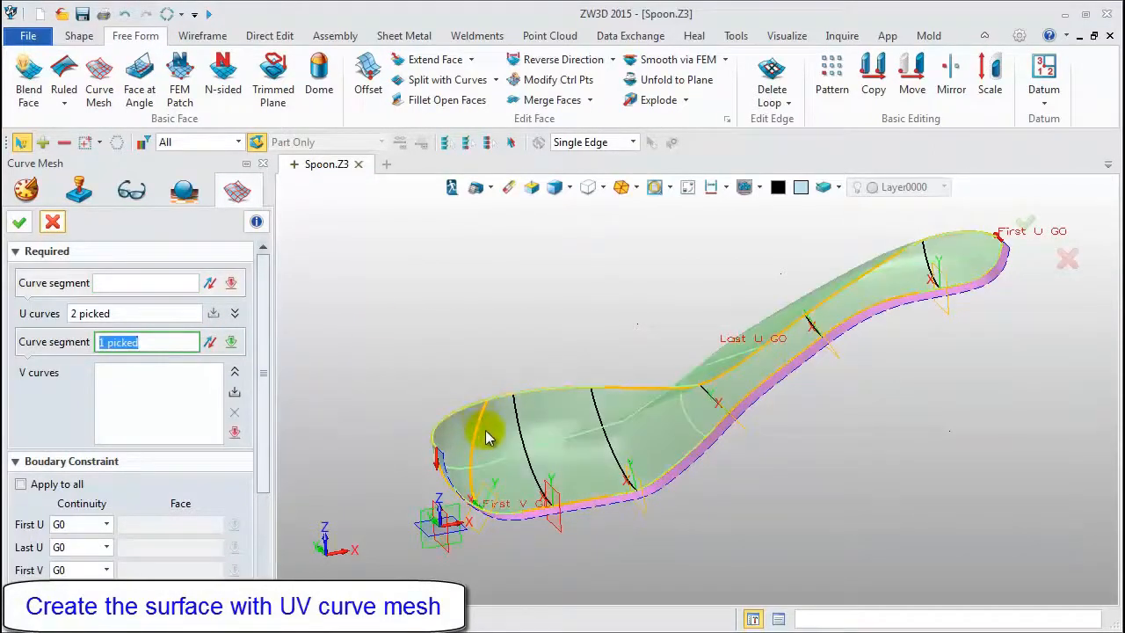
{"action": "left_click", "coordinate": [517, 419]}
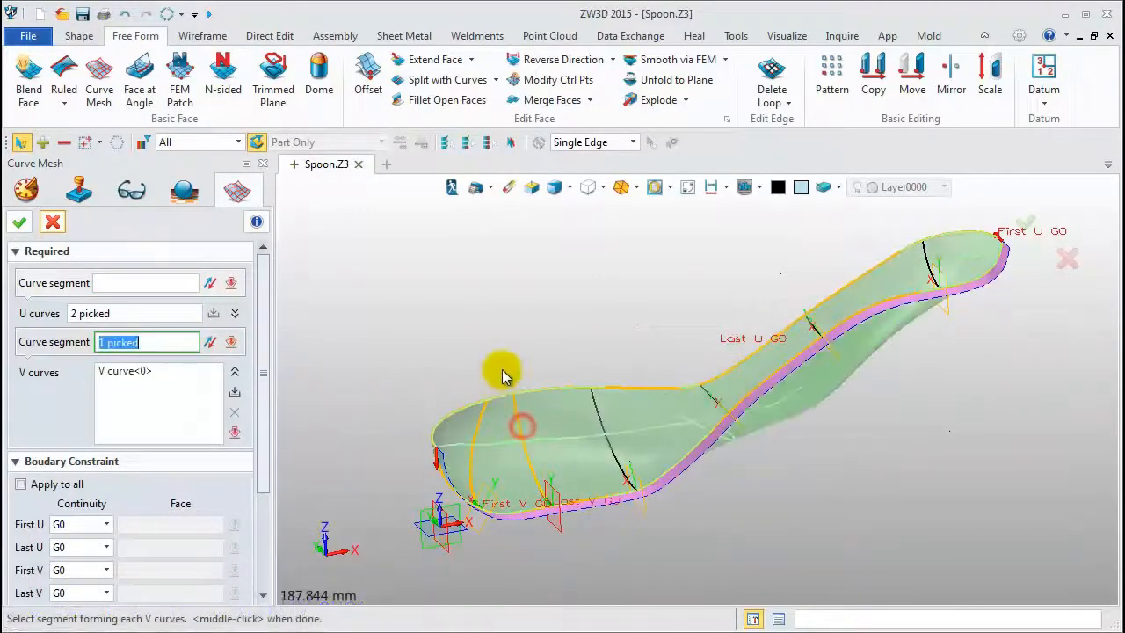
{"action": "middle_click", "coordinate": [502, 366]}
{"action": "left_click", "coordinate": [599, 410]}
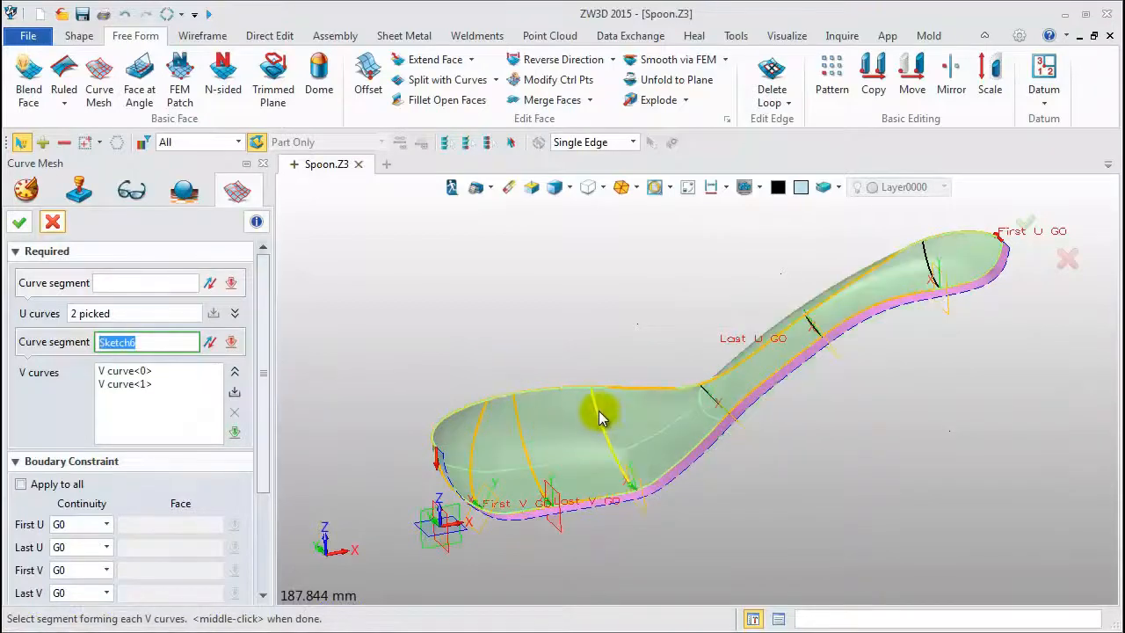
{"action": "middle_click", "coordinate": [580, 345]}
{"action": "left_click", "coordinate": [714, 400]}
{"action": "middle_click", "coordinate": [638, 326]}
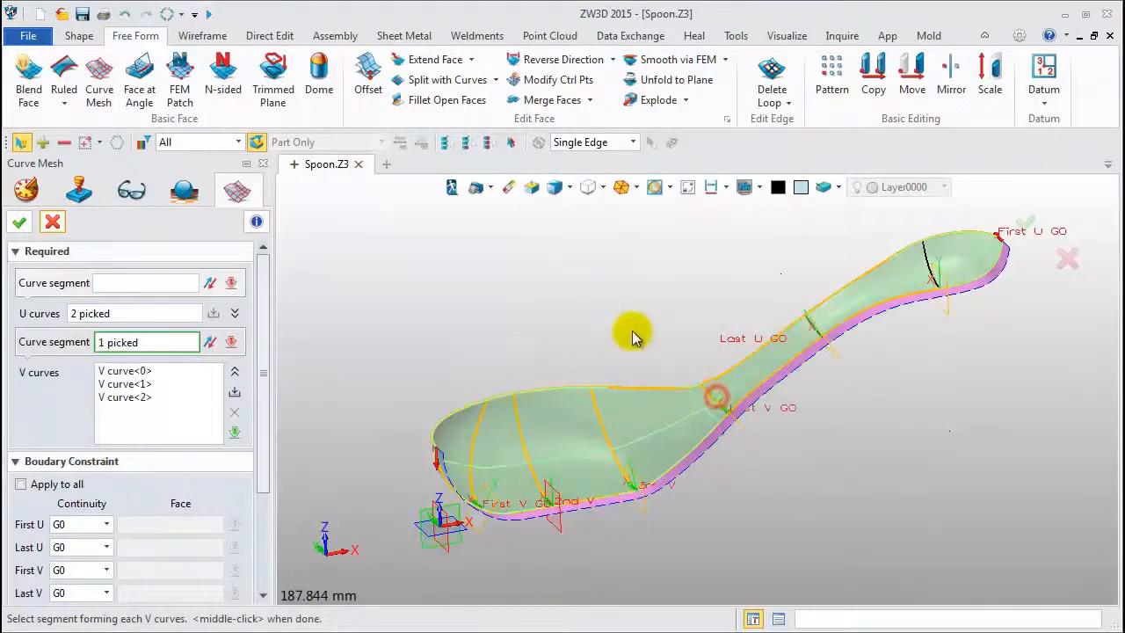
{"action": "middle_click", "coordinate": [817, 339]}
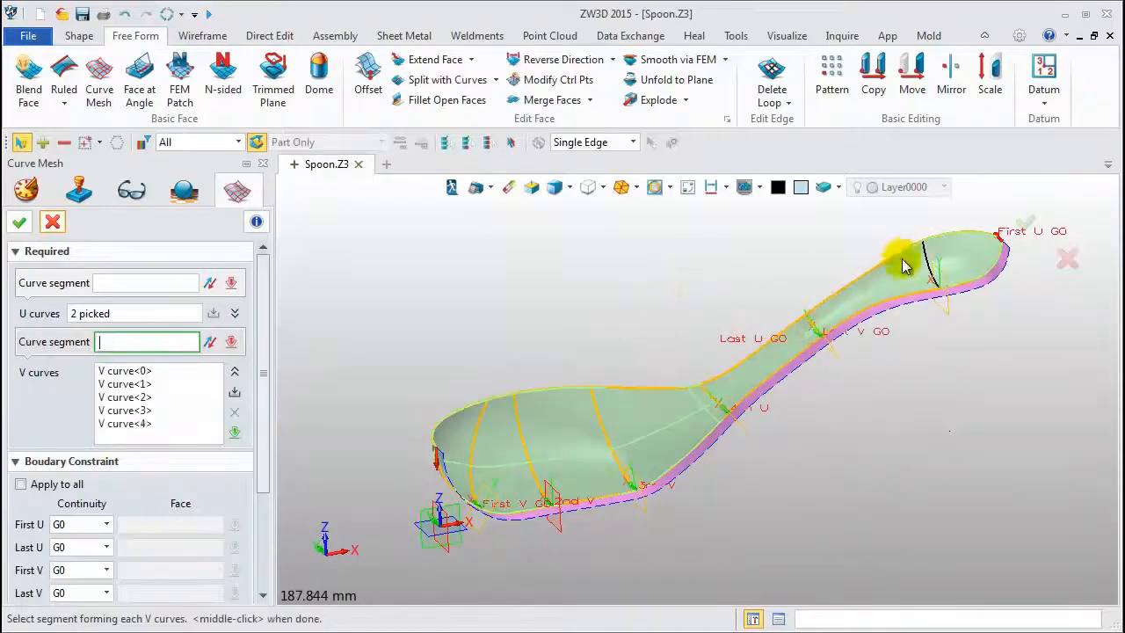
{"action": "left_click", "coordinate": [930, 267]}
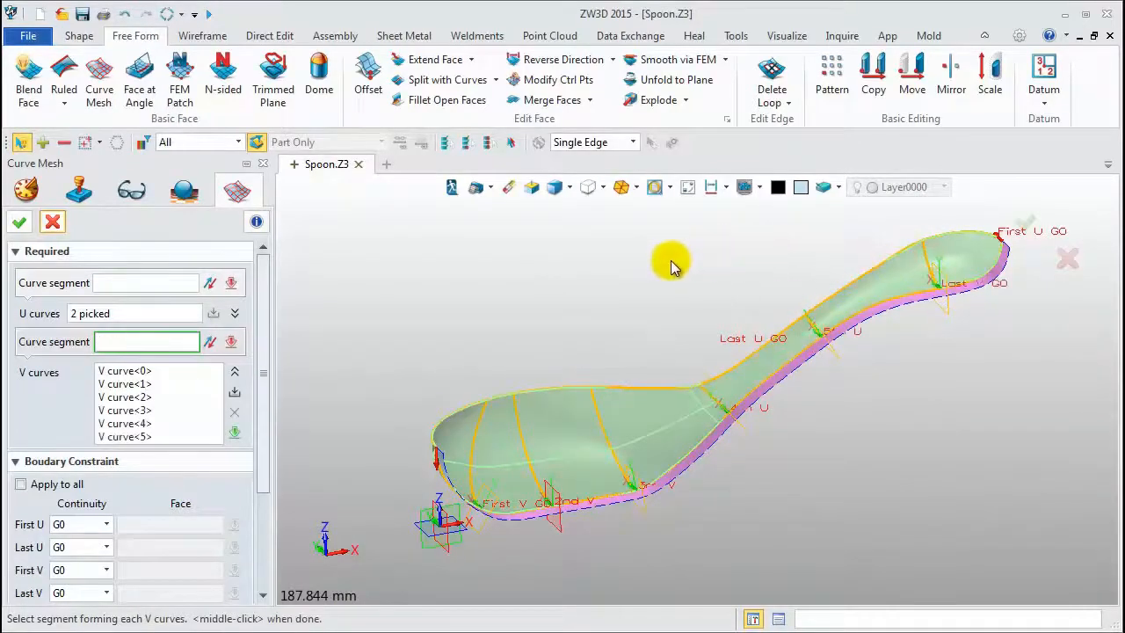
Step: Constrain the mesh's Last U boundary to G1 continuity with the extruded reference surface and create the half-spoon surface
{"action": "left_click", "coordinate": [104, 547]}
{"action": "left_click", "coordinate": [78, 576]}
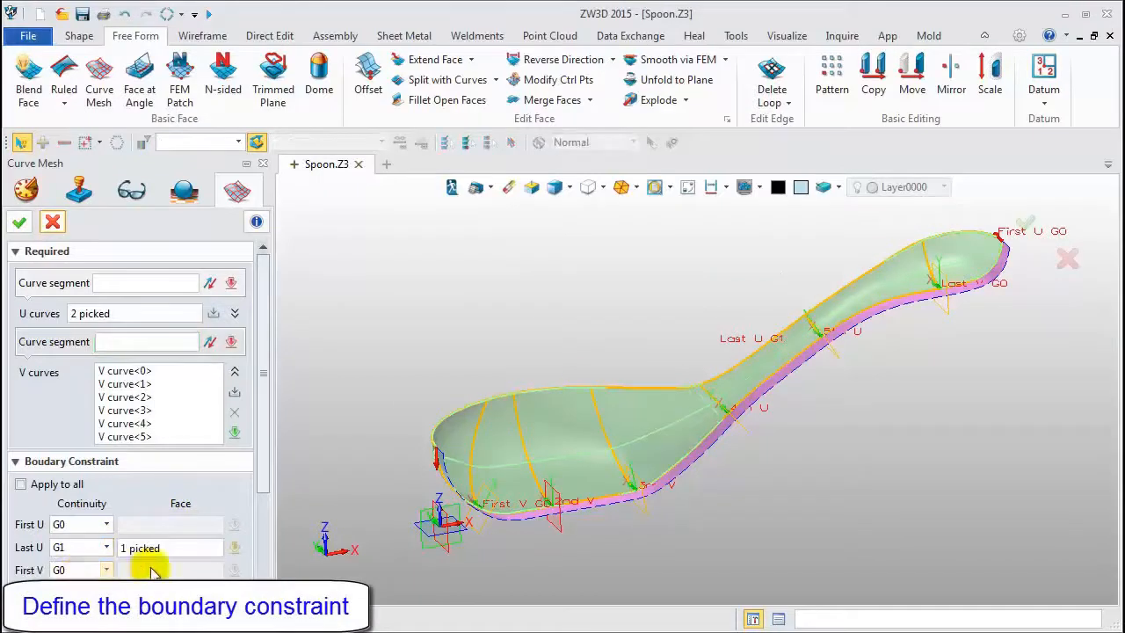
{"action": "left_click", "coordinate": [184, 548]}
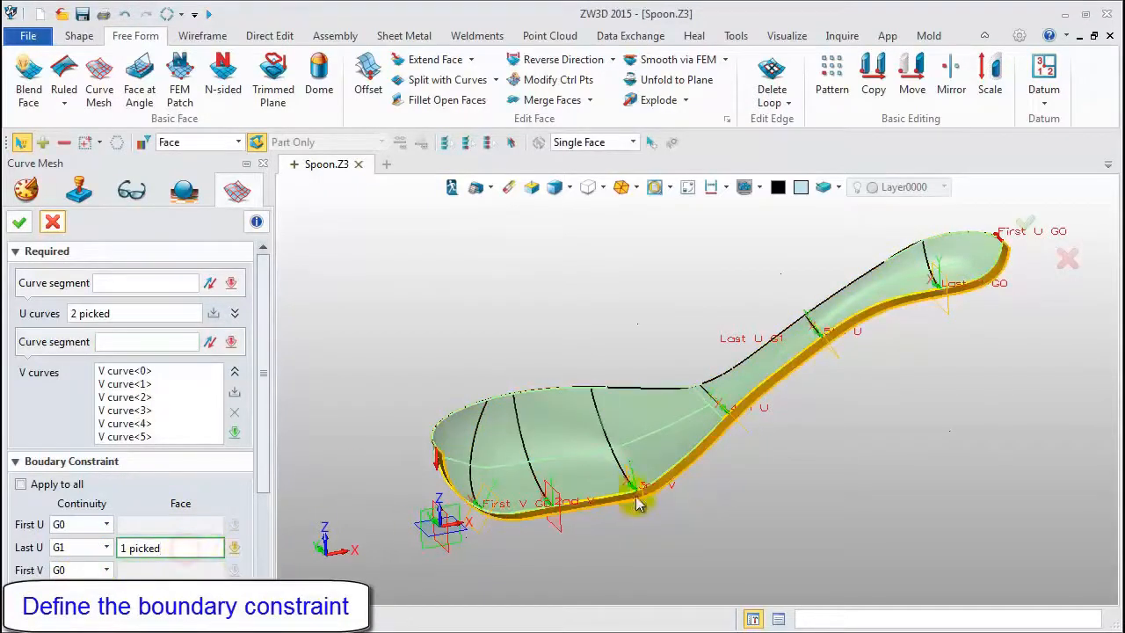
{"action": "middle_click", "coordinate": [497, 339]}
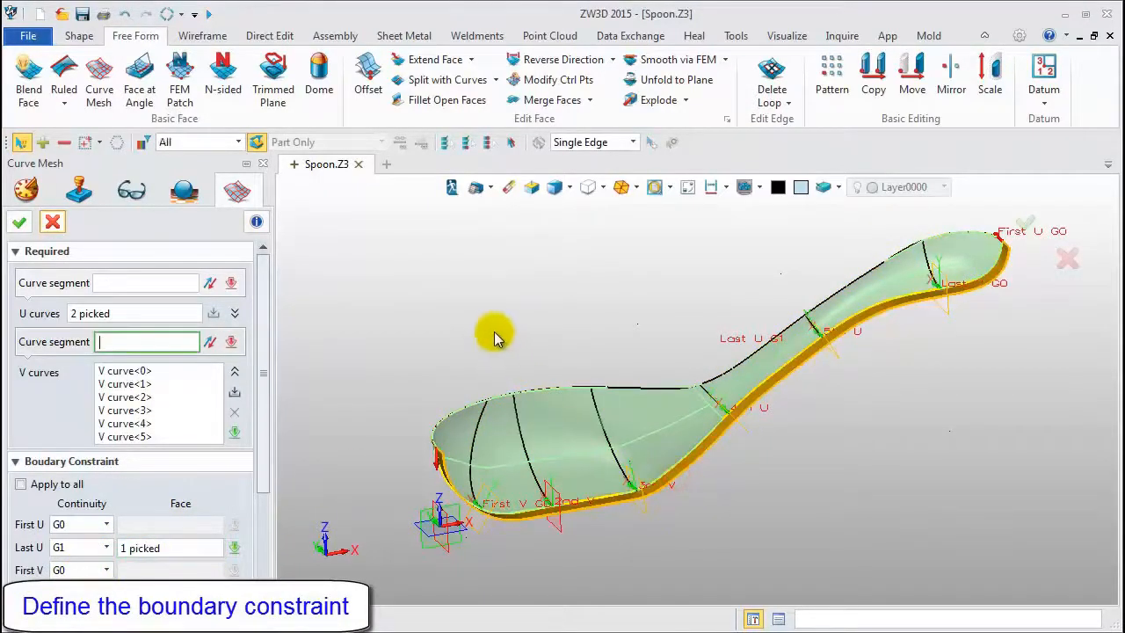
{"action": "scroll", "coordinate": [473, 286], "scroll_direction": "down", "scroll_amount": 1}
{"action": "scroll", "coordinate": [361, 340], "scroll_direction": "up", "scroll_amount": 1}
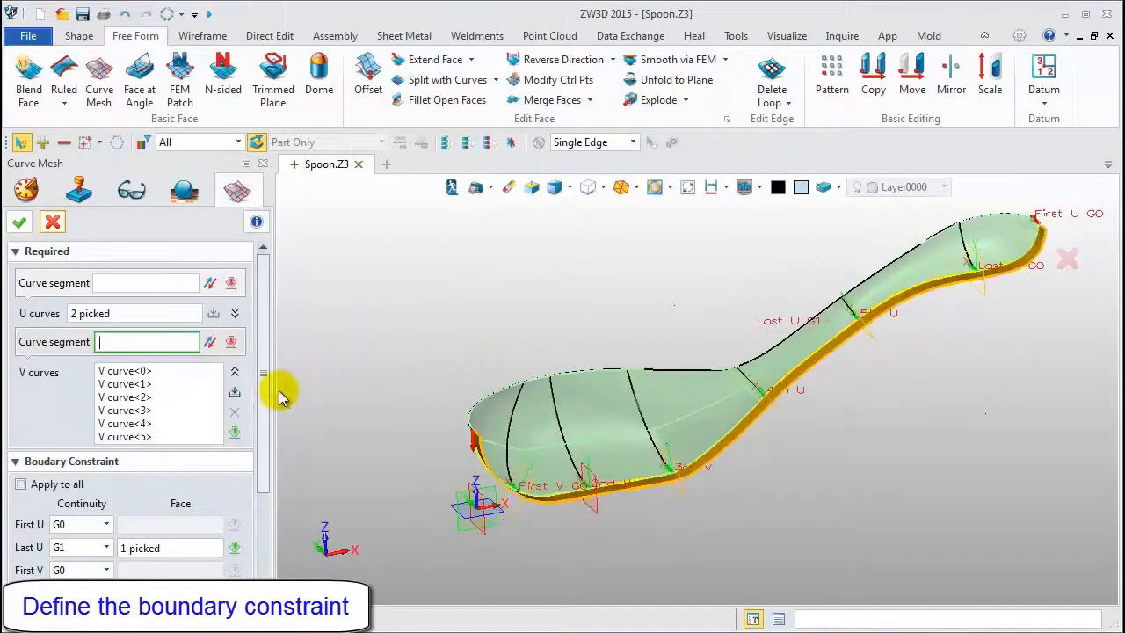
{"action": "left_click_drag", "start_coordinate": [268, 417], "coordinate": [263, 472]}
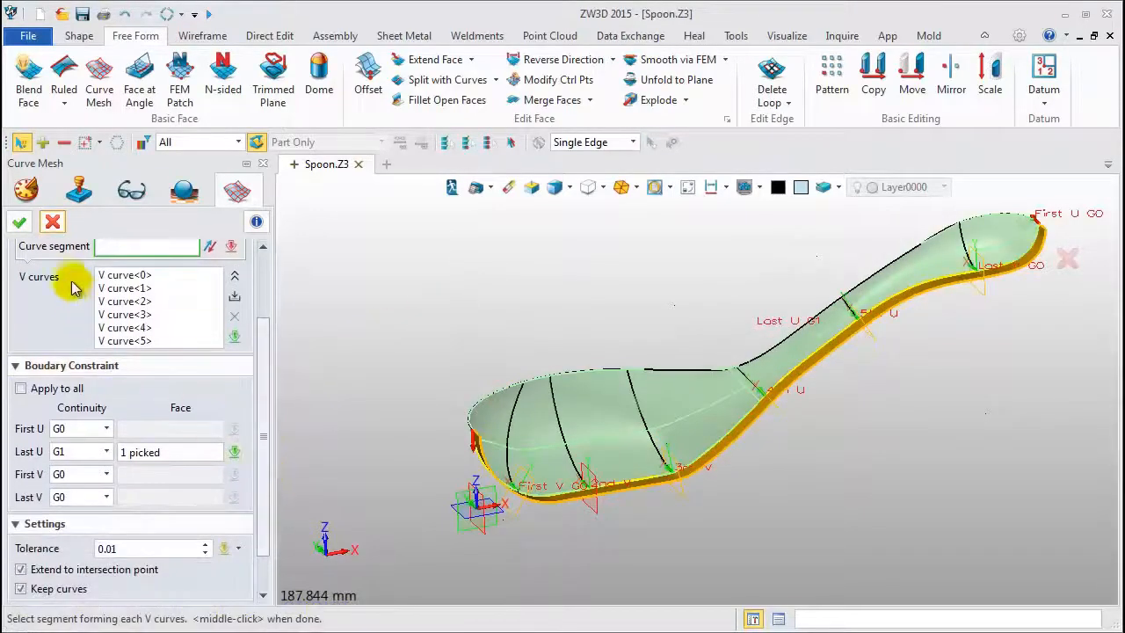
{"action": "left_click", "coordinate": [19, 225]}
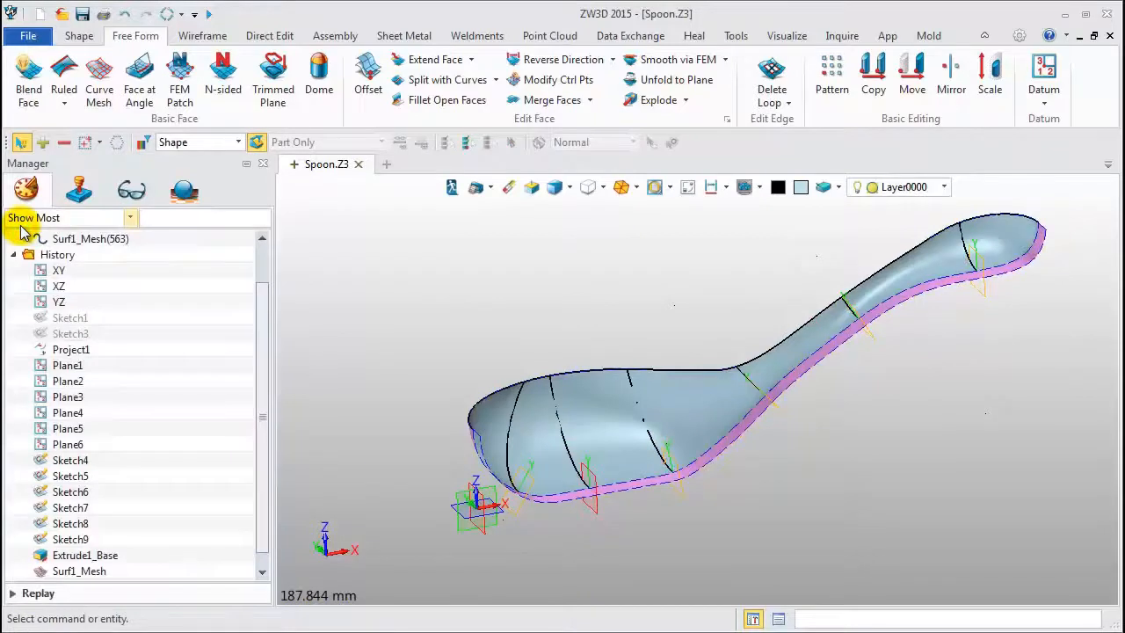
Step: Hide the narrow extruded reference surface along the spoon's underside
{"action": "left_click", "coordinate": [712, 452]}
{"action": "right_click", "coordinate": [717, 456]}
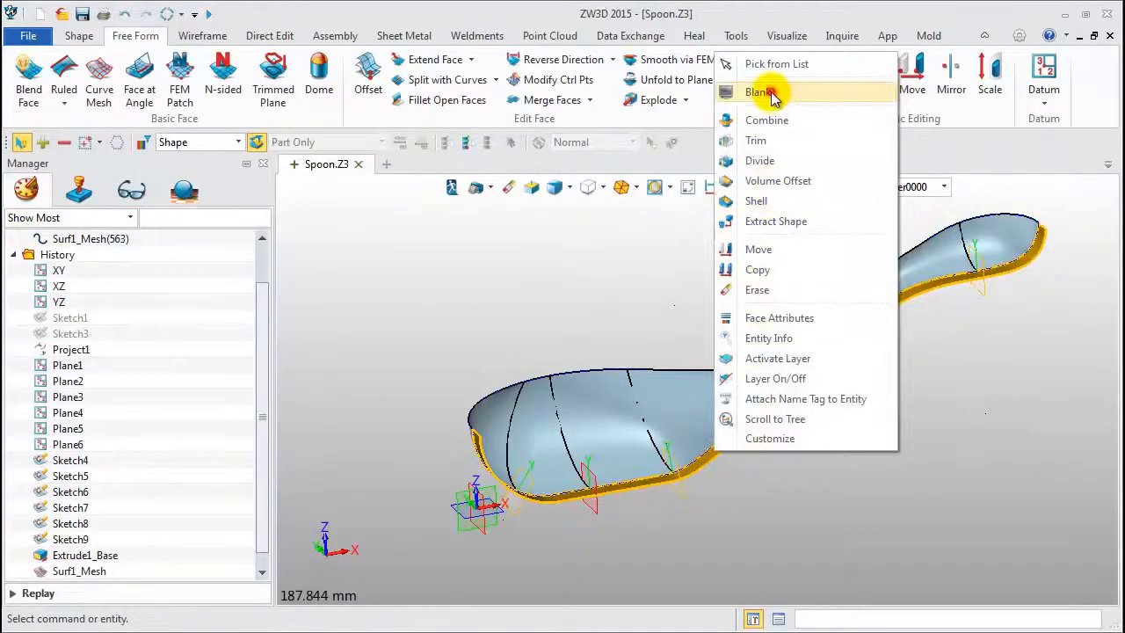
{"action": "left_click", "coordinate": [761, 93]}
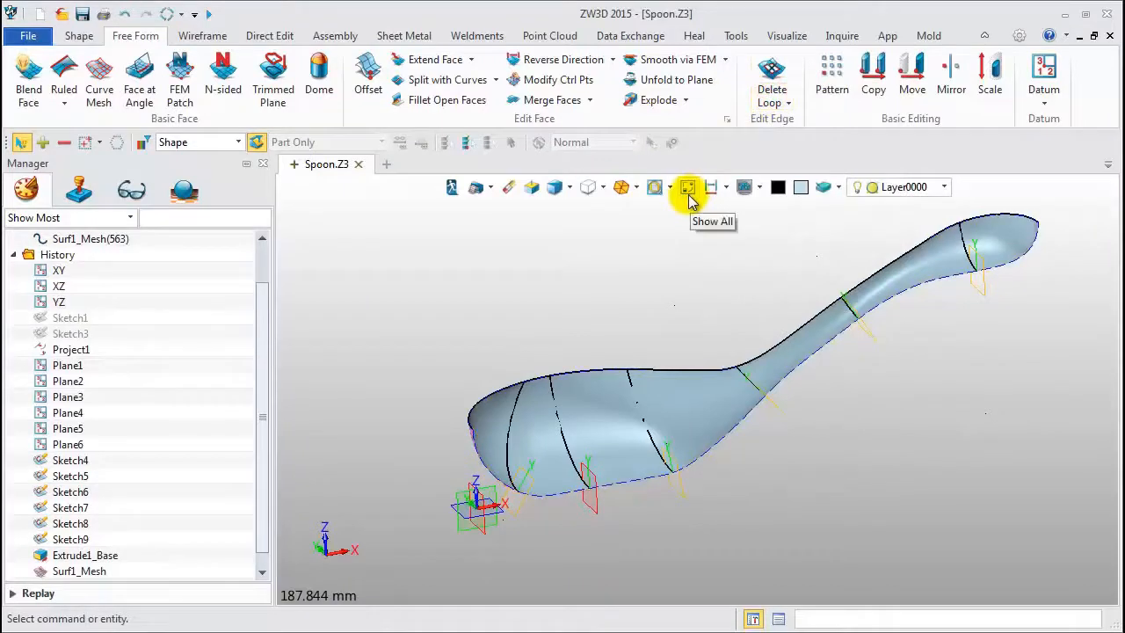
Step: Mirror a copy of the half-spoon surface about the XZ plane and combine it with the original
{"action": "left_click", "coordinate": [951, 77]}
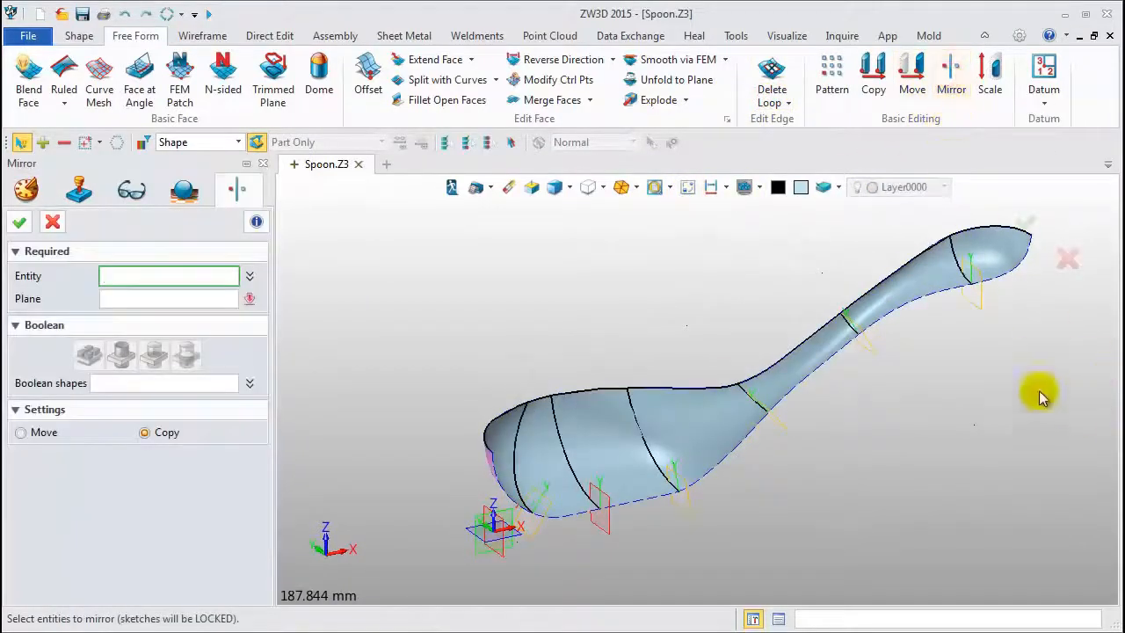
{"action": "left_click", "coordinate": [816, 349]}
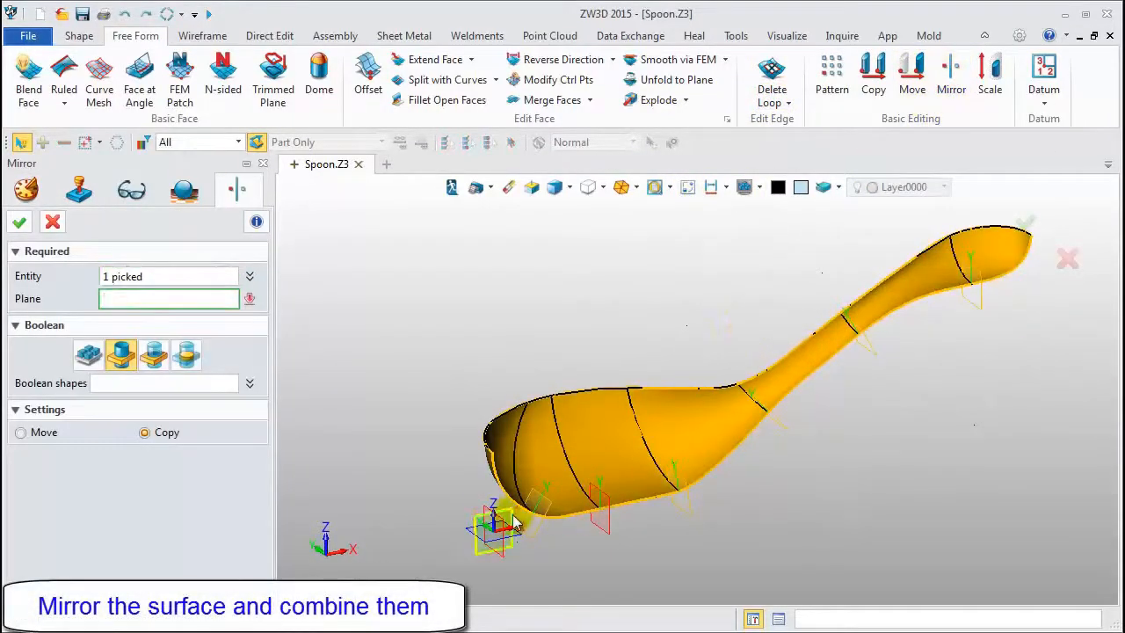
{"action": "left_click", "coordinate": [508, 519]}
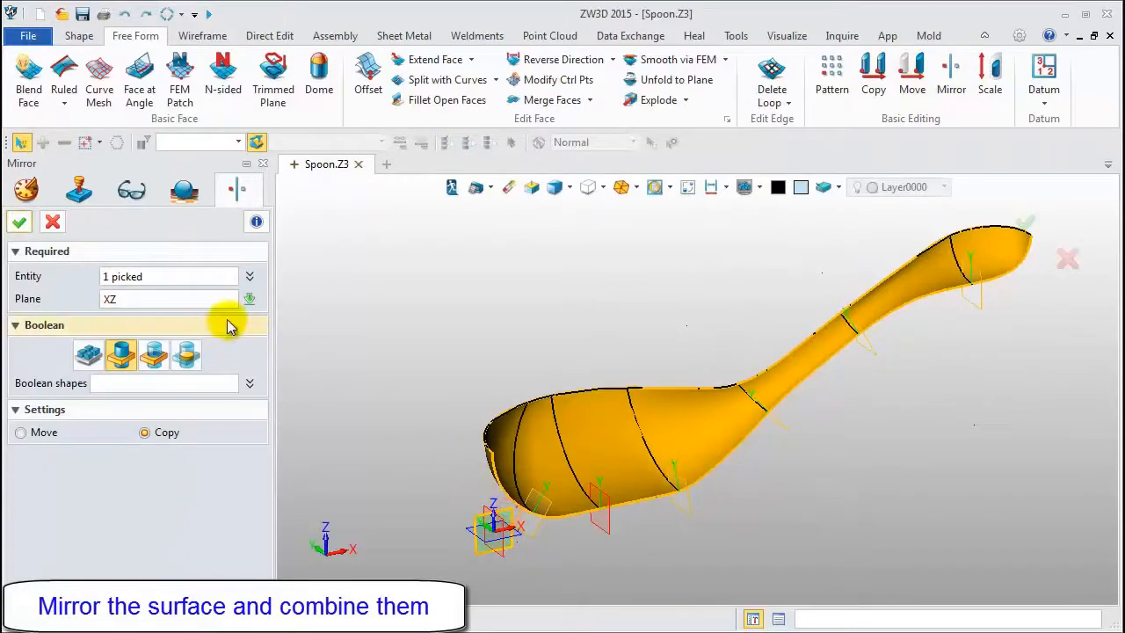
{"action": "left_click", "coordinate": [20, 227]}
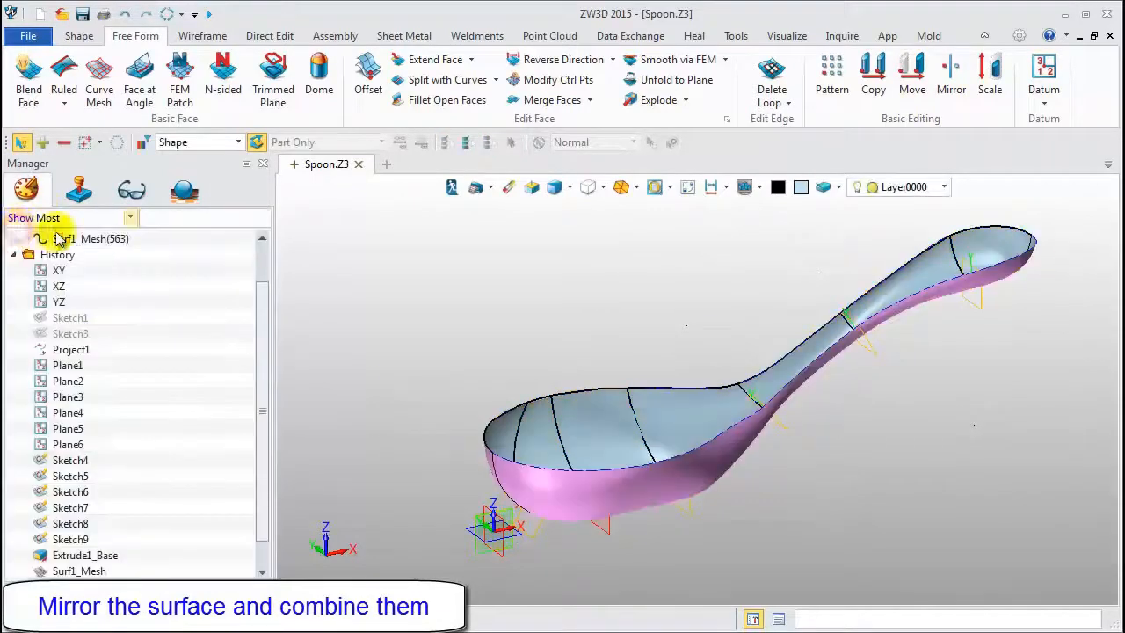
Step: Hide the section sketches Sketch4 through Sketch9
{"action": "mouse_move", "coordinate": [598, 334]}
{"action": "middle_mouse_down"}
{"action": "mouse_move", "coordinate": [598, 302]}
{"action": "mouse_move", "coordinate": [594, 369]}
{"action": "mouse_move", "coordinate": [614, 318]}
{"action": "middle_mouse_up"}
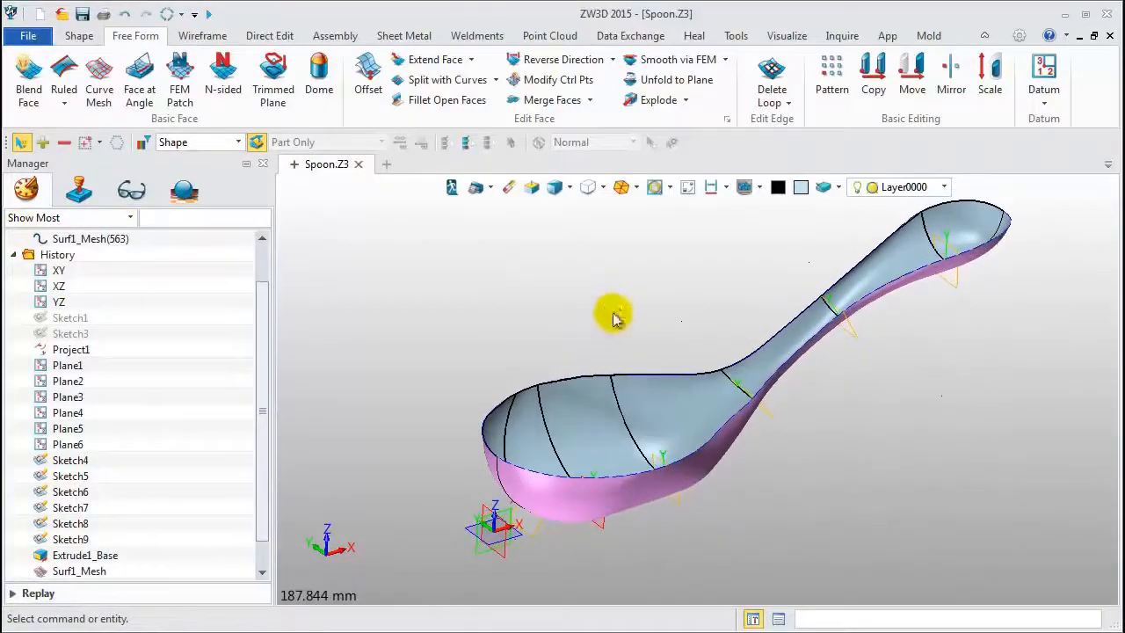
{"action": "left_click", "coordinate": [73, 468]}
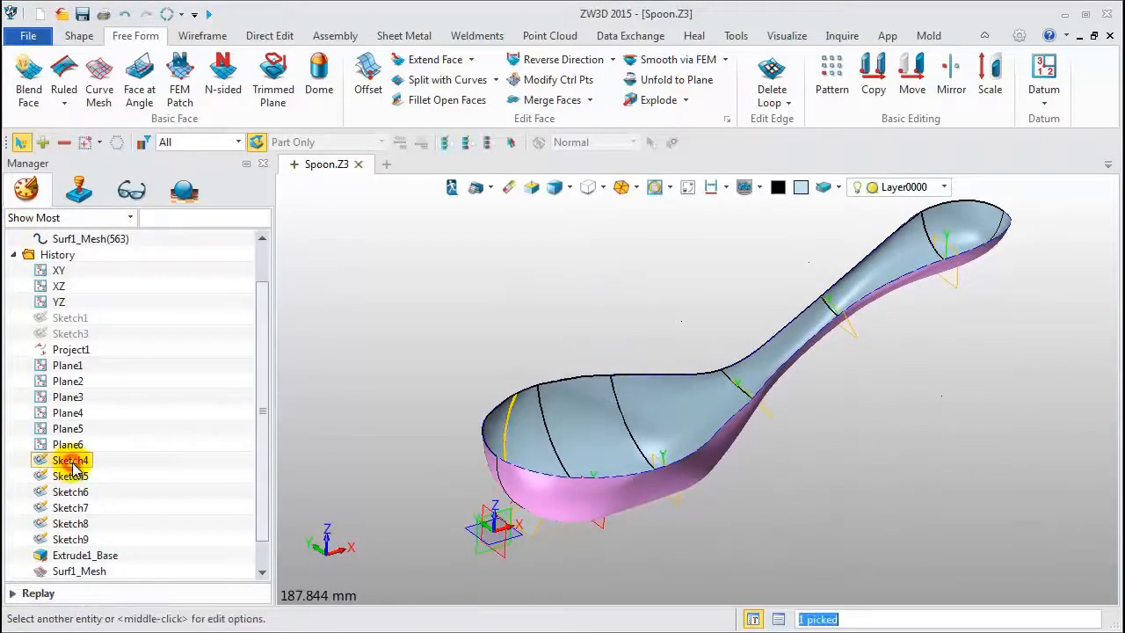
{"action": "left_click", "coordinate": [79, 540], "text": "shift"}
{"action": "right_click", "coordinate": [80, 541]}
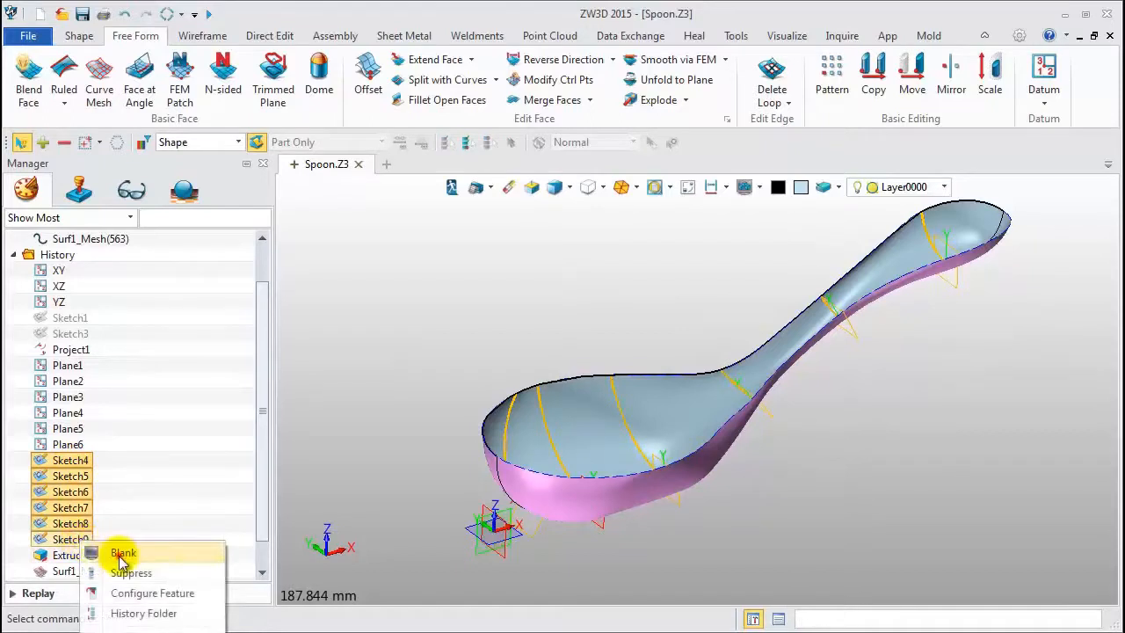
{"action": "left_click", "coordinate": [116, 554]}
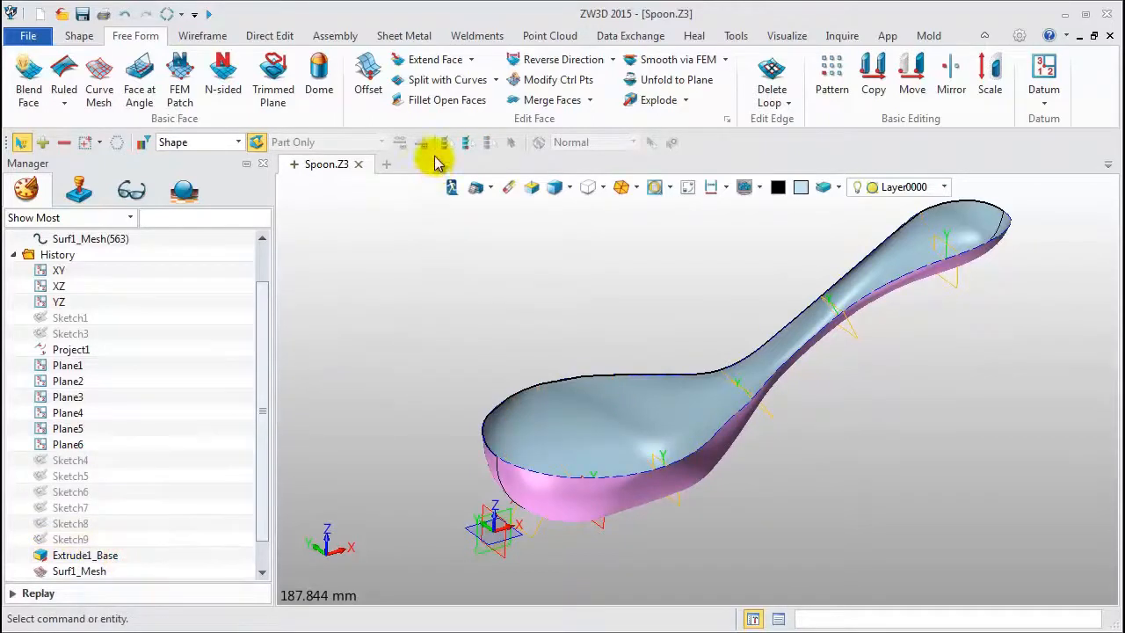
Step: Examine the surface smoothness across the spoon's centre seam with a horizontal zebra-stripe face analysis from several angles
{"action": "left_click", "coordinate": [844, 39]}
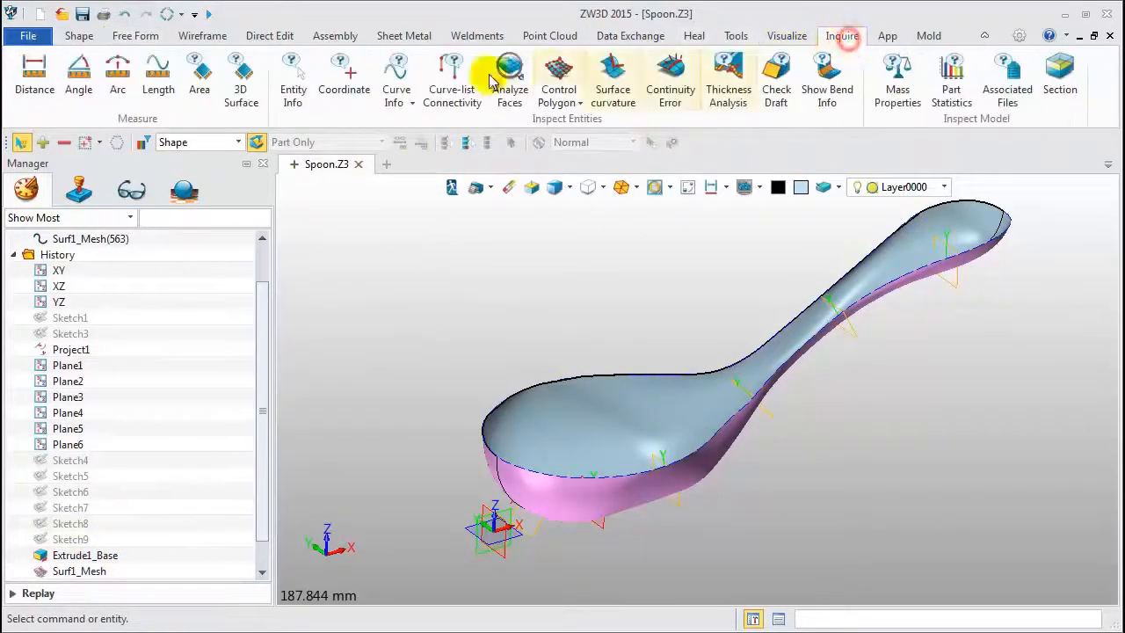
{"action": "left_click", "coordinate": [510, 72]}
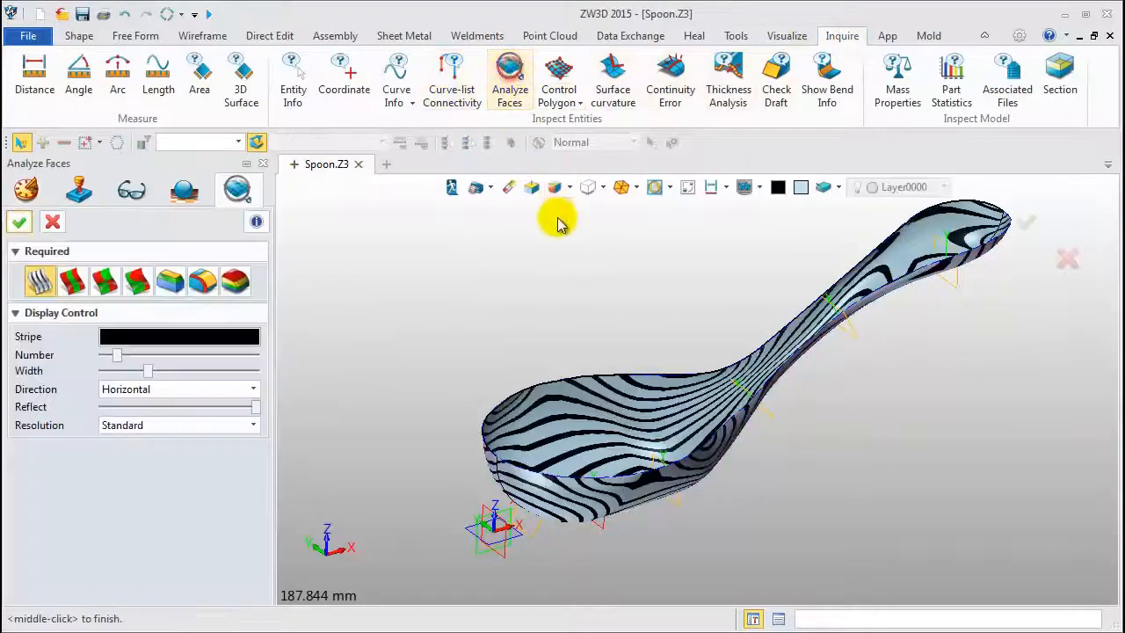
{"action": "right_click_drag", "start_coordinate": [776, 481], "coordinate": [843, 468]}
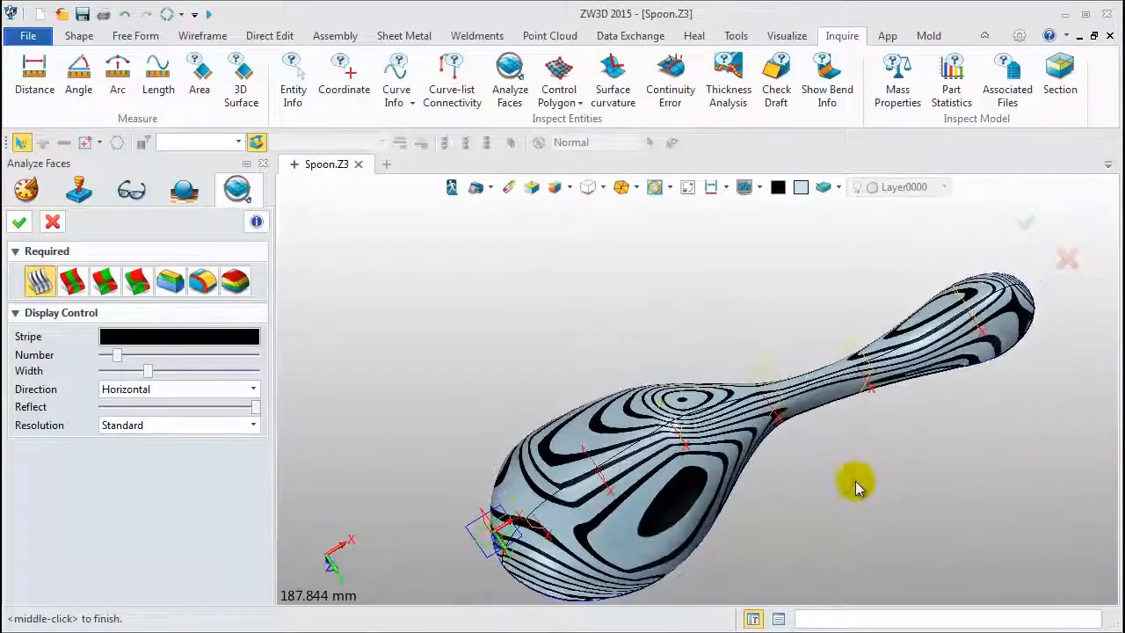
{"action": "middle_click_drag", "start_coordinate": [855, 481], "coordinate": [834, 462]}
{"action": "scroll", "coordinate": [741, 451], "scroll_direction": "up", "scroll_amount": 2}
{"action": "right_click_drag", "start_coordinate": [738, 455], "coordinate": [743, 480]}
{"action": "scroll", "coordinate": [742, 468], "scroll_direction": "down", "scroll_amount": 3}
{"action": "right_click_drag", "start_coordinate": [719, 292], "coordinate": [816, 472]}
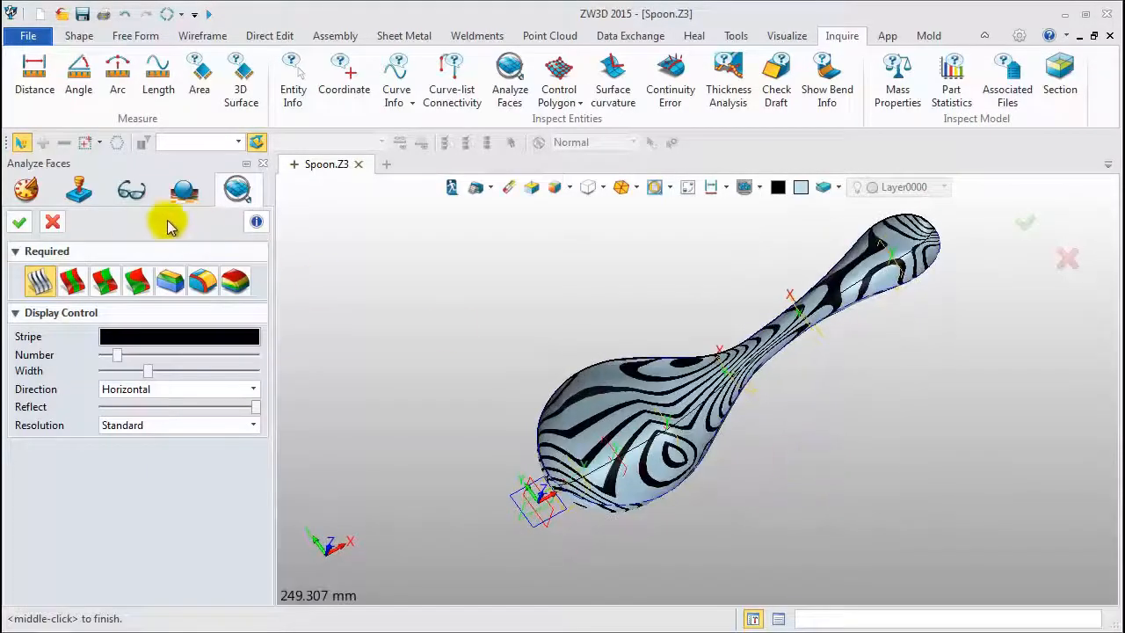
{"action": "left_click", "coordinate": [52, 223]}
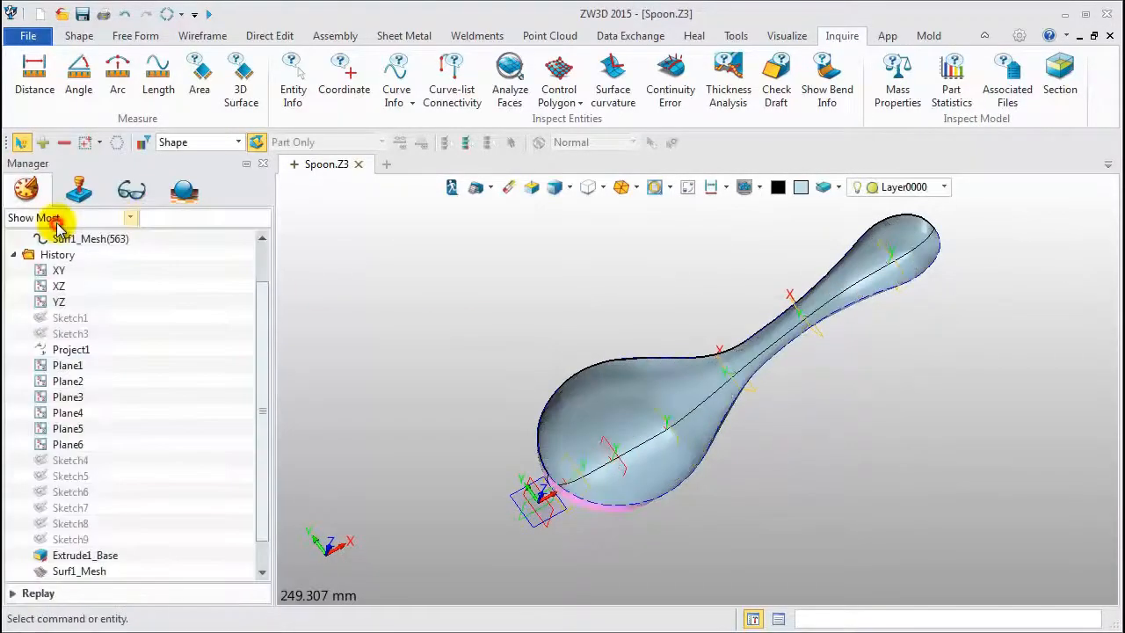
Step: Hide the datum planes Plane1 through Plane6
{"action": "left_click", "coordinate": [71, 365]}
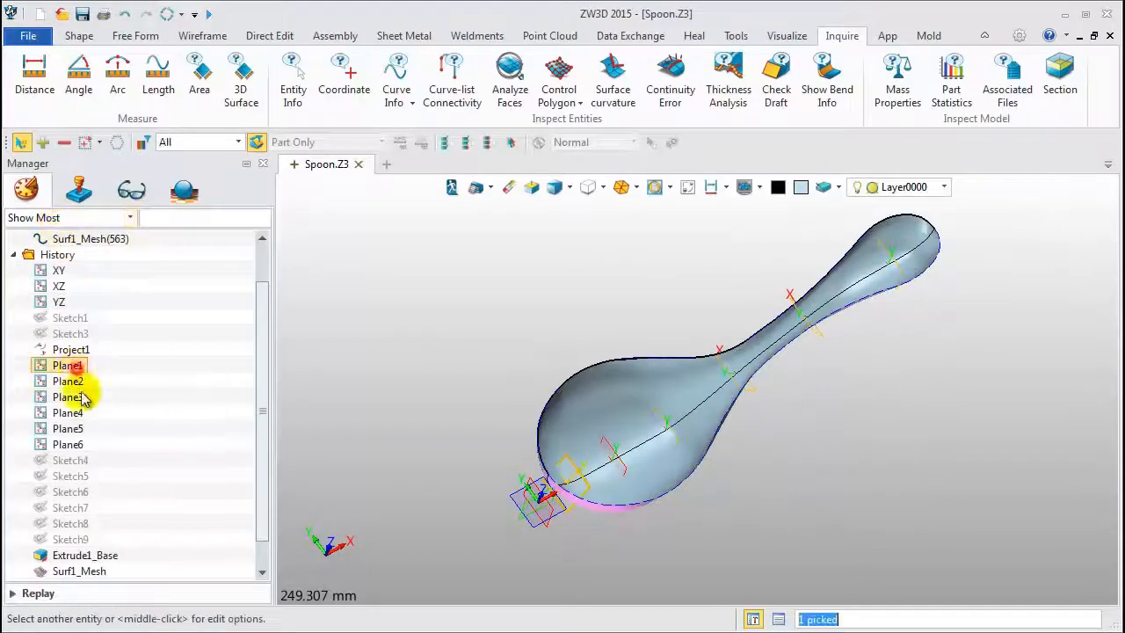
{"action": "left_click", "coordinate": [79, 447], "text": "shift"}
{"action": "right_click", "coordinate": [79, 447]}
{"action": "left_click", "coordinate": [120, 458]}
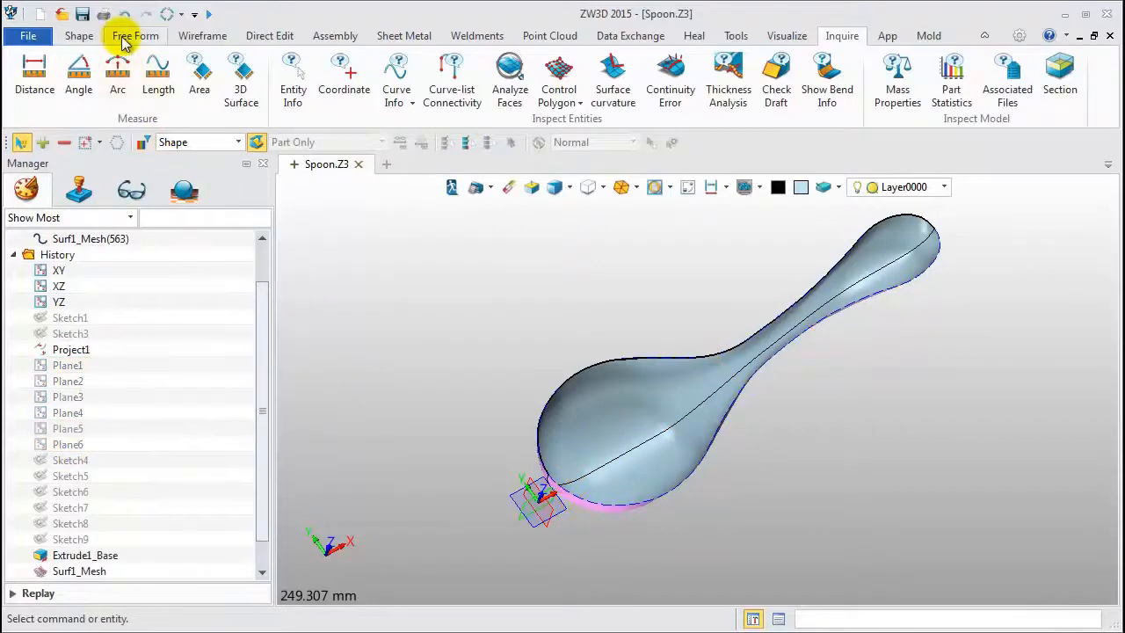
Step: Shell the combined spoon surface into a solid with a thickness of 1.5 mm
{"action": "left_click", "coordinate": [79, 36]}
{"action": "left_click", "coordinate": [456, 77]}
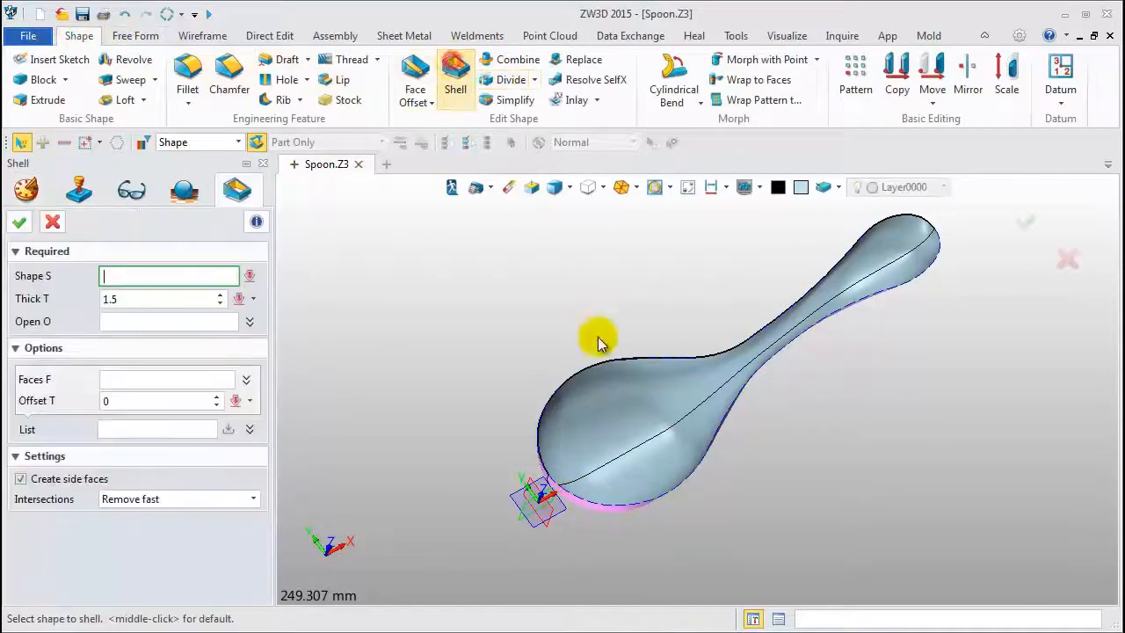
{"action": "left_click", "coordinate": [603, 389]}
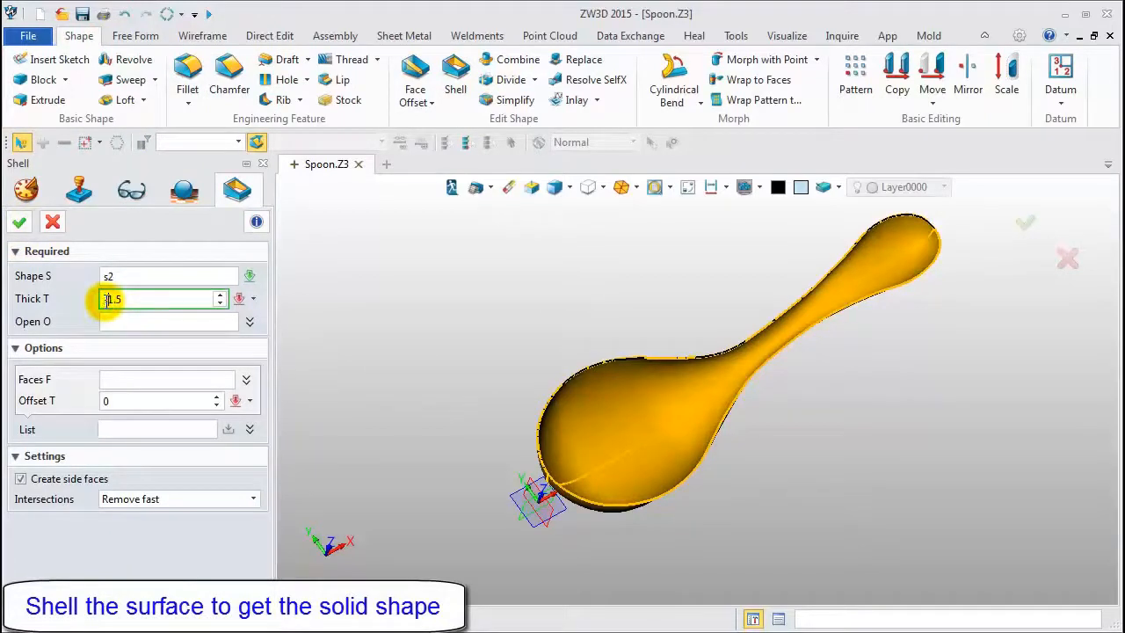
{"action": "left_click", "coordinate": [25, 221]}
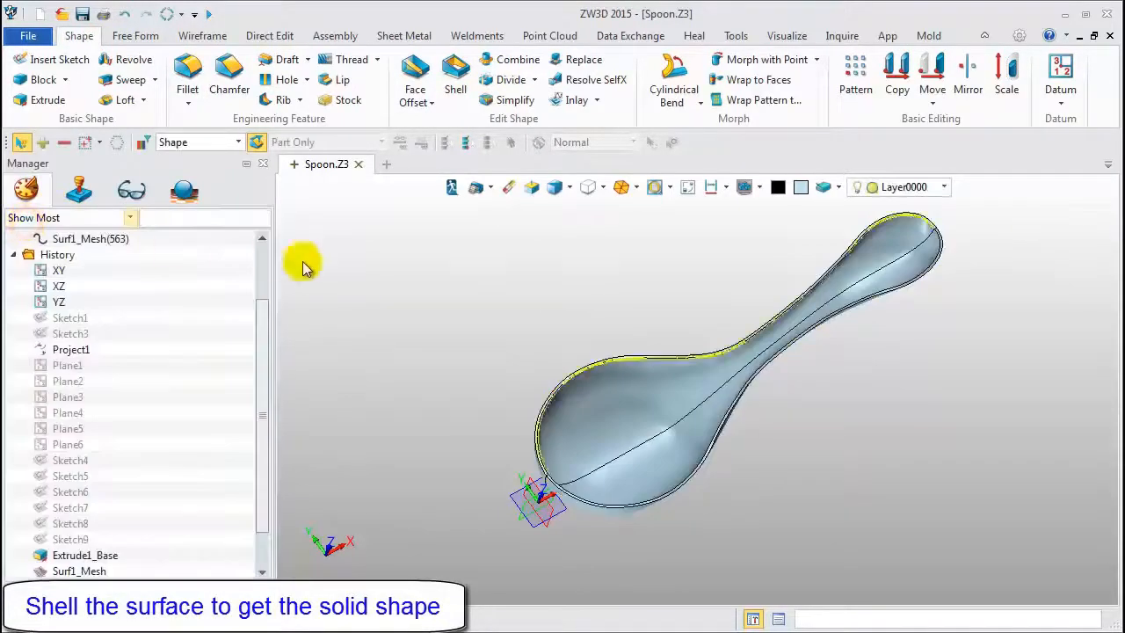
Step: Change the face color of the whole shelled spoon to the standard orange
{"action": "left_click", "coordinate": [865, 275]}
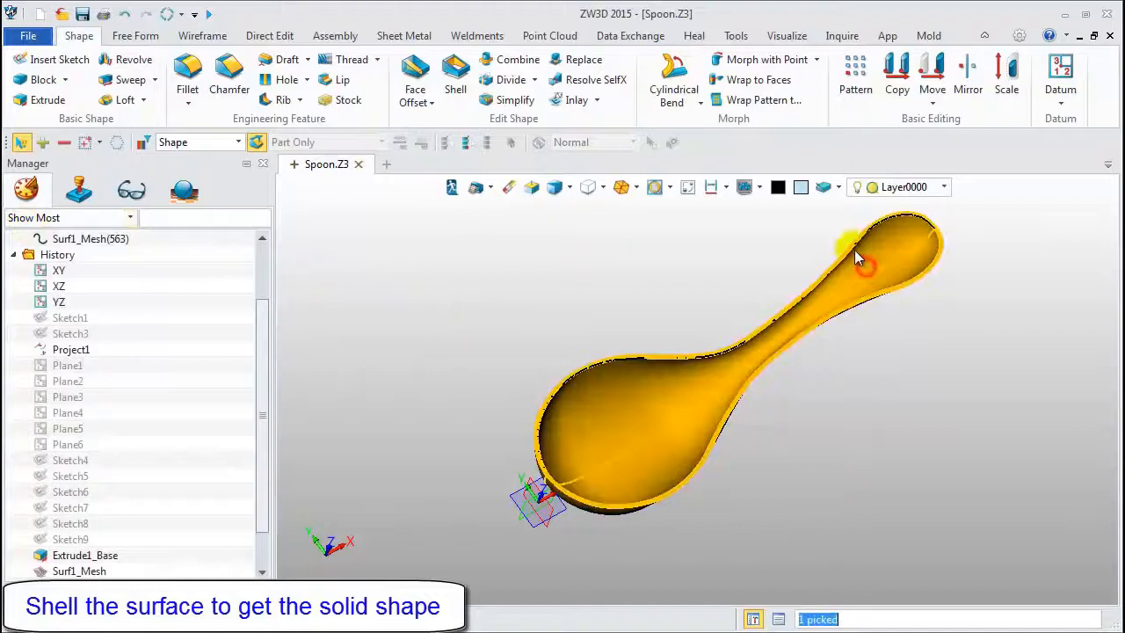
{"action": "left_click", "coordinate": [806, 193]}
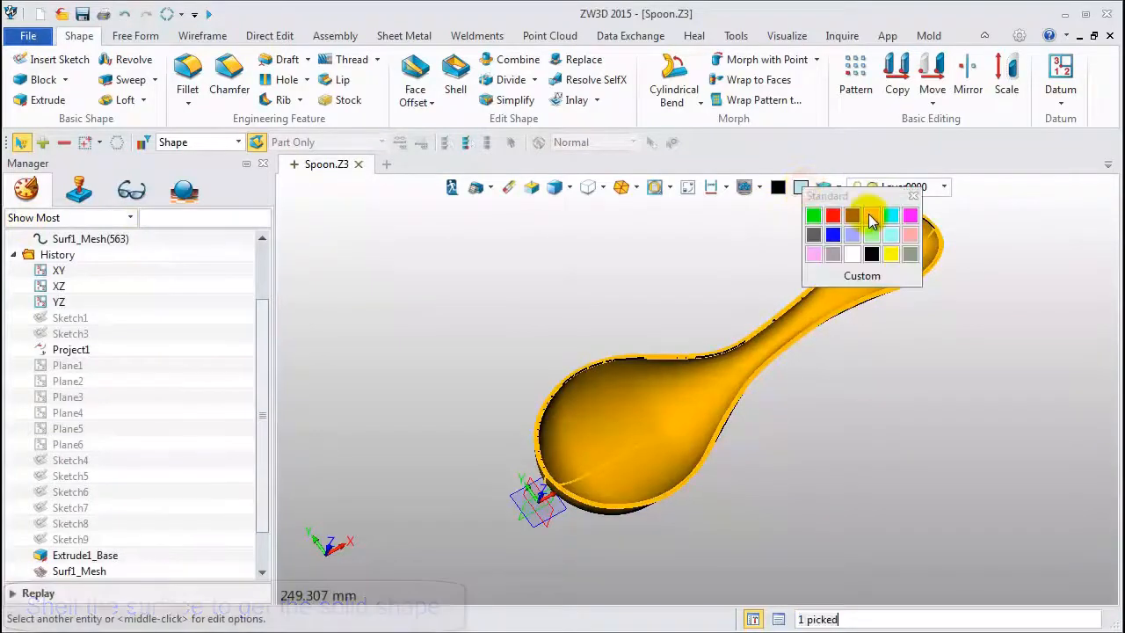
{"action": "left_click", "coordinate": [844, 222]}
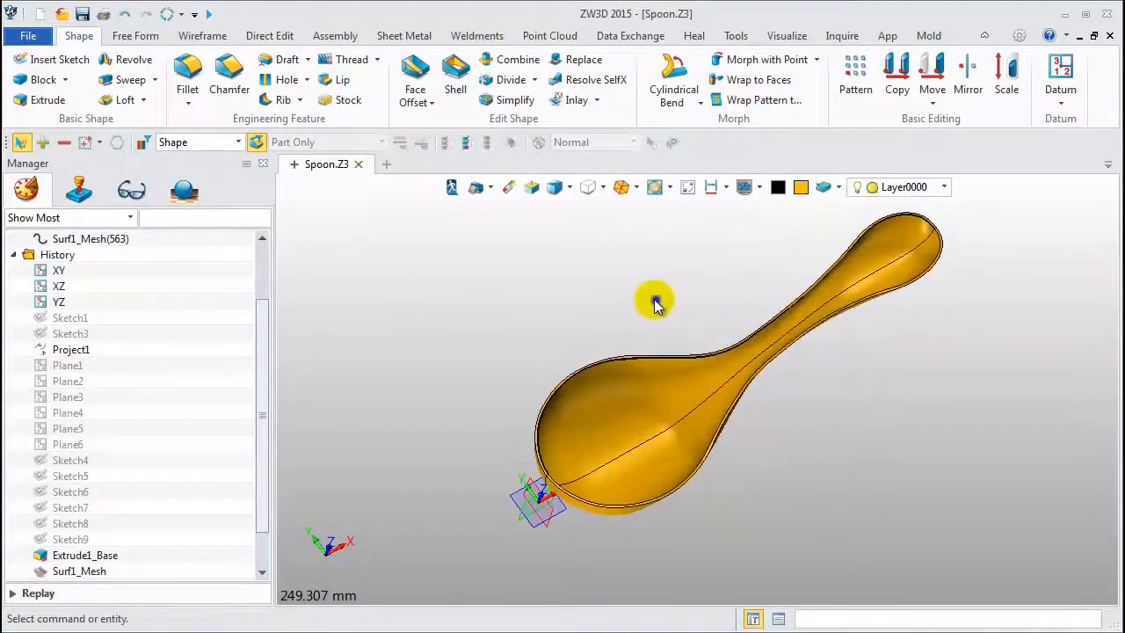
Step: Examine the shelled spoon from lower viewing angles and review the end of its feature history
{"action": "middle_click_drag", "start_coordinate": [655, 303], "coordinate": [653, 291]}
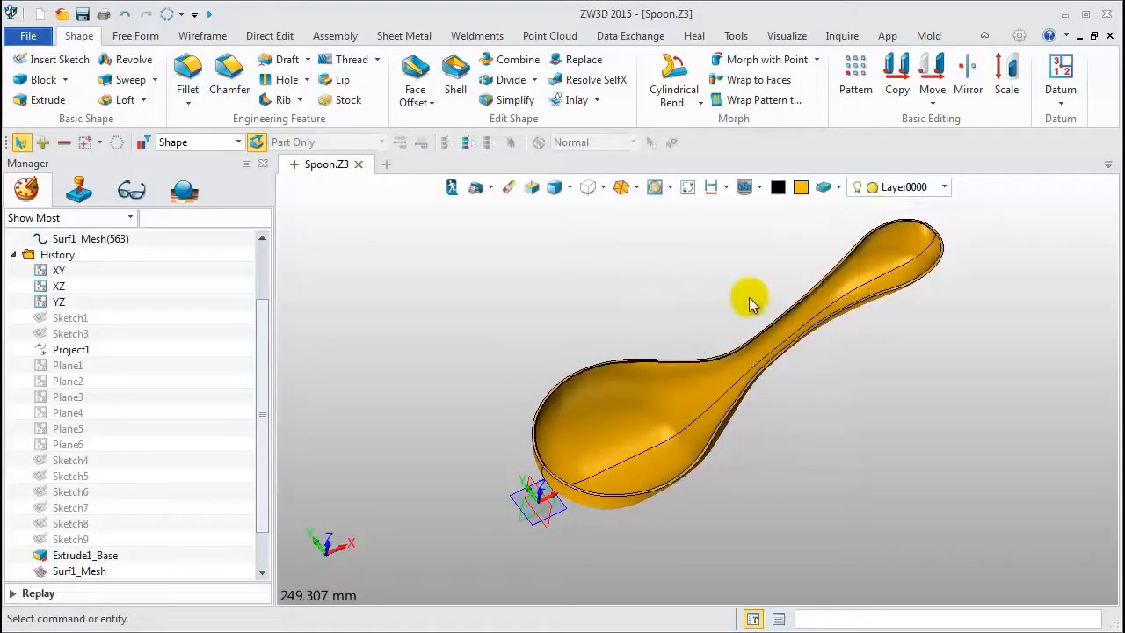
{"action": "middle_click_drag", "start_coordinate": [750, 299], "coordinate": [717, 248]}
{"action": "middle_click_drag", "start_coordinate": [702, 304], "coordinate": [695, 295]}
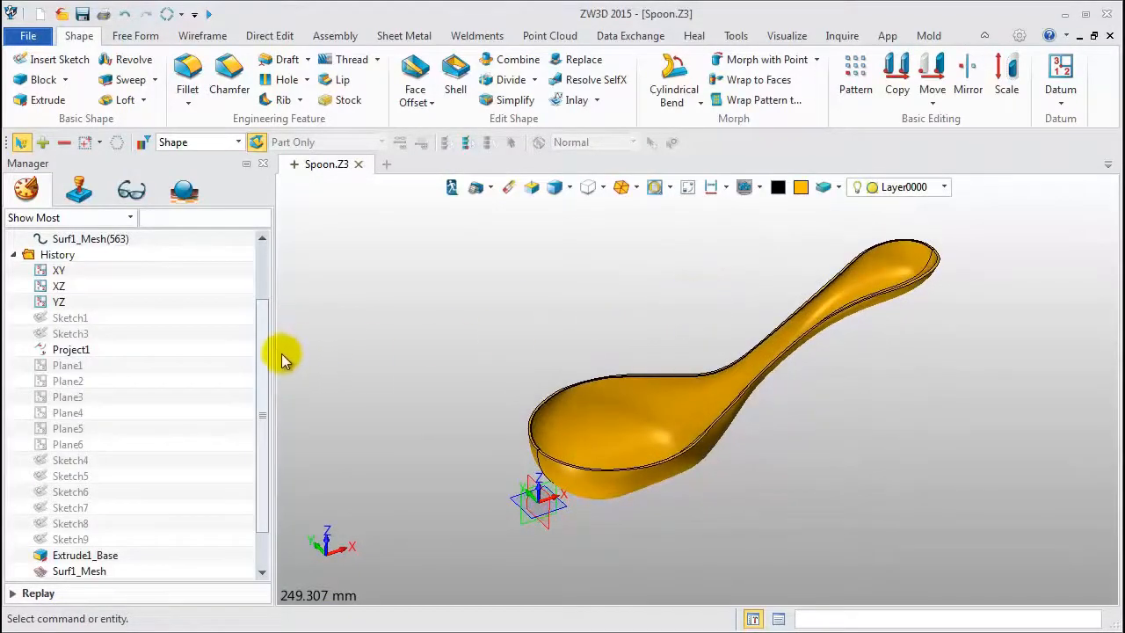
{"action": "left_click_drag", "start_coordinate": [257, 349], "coordinate": [261, 410]}
{"action": "left_click", "coordinate": [13, 287]}
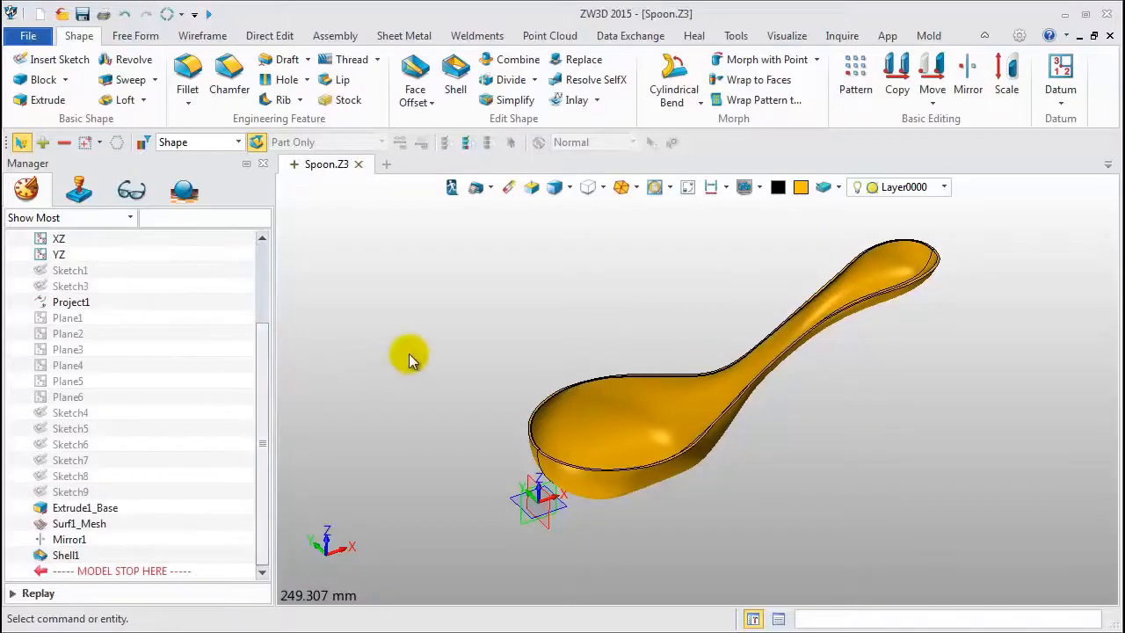